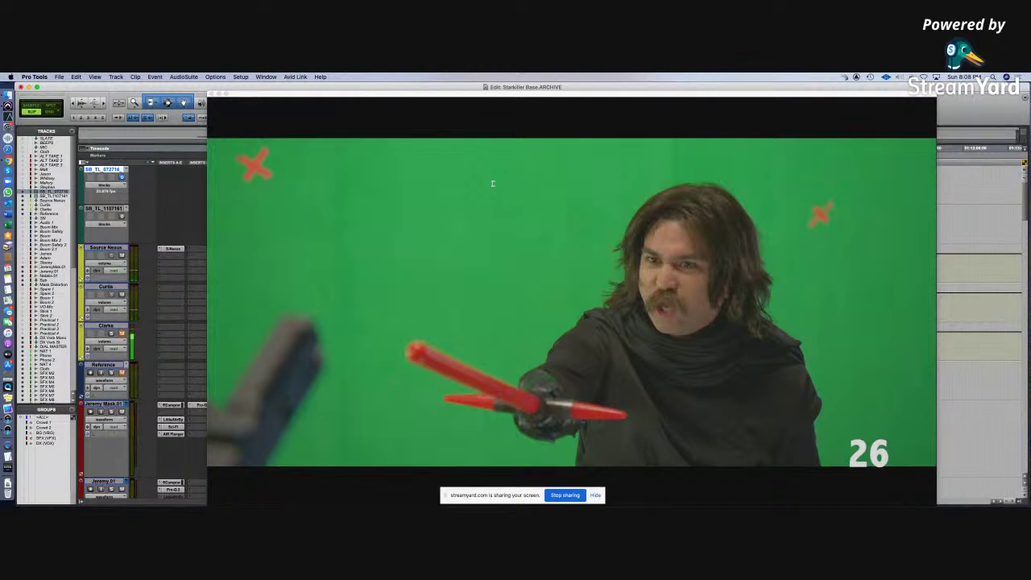
Step: Move the video window clear of the timeline, bring the second video track online and select its StarkillerBase LOCKED_GFX clip
drag(558, 94, 433, 231)
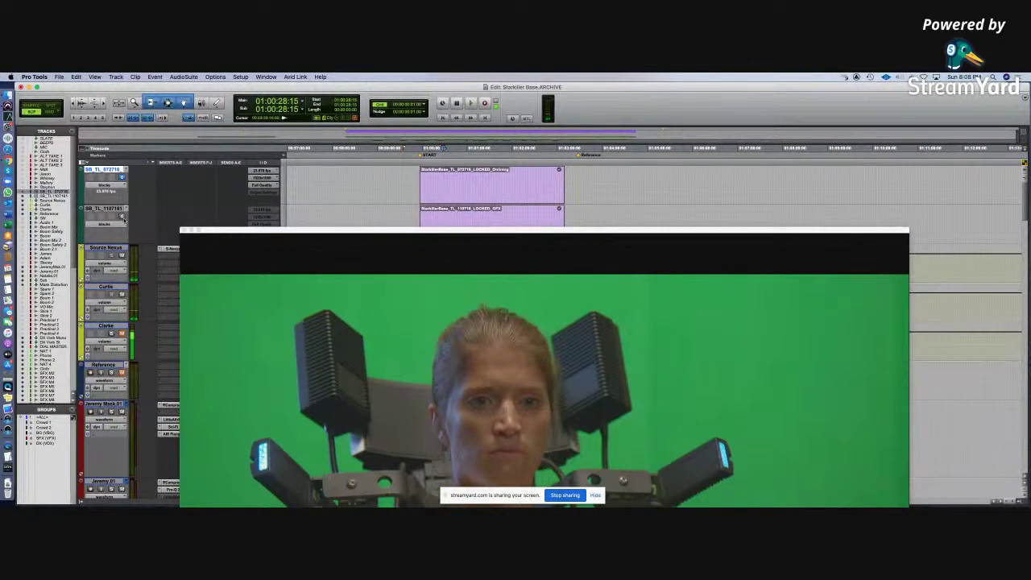
drag(502, 230, 651, 299)
click(451, 232)
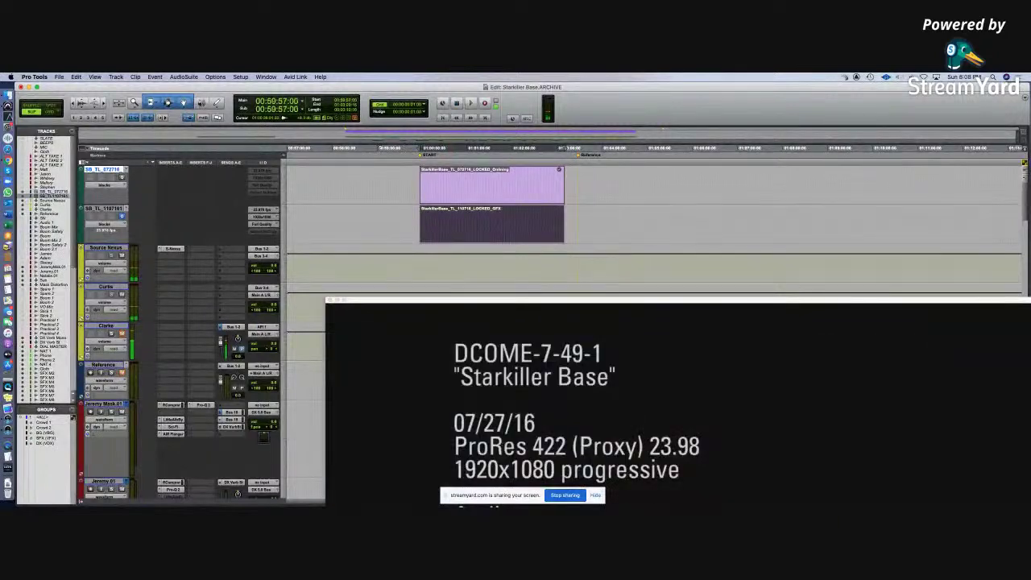
Step: Reposition the video window over the timeline and enlarge it slightly
drag(481, 303, 346, 88)
drag(227, 93, 321, 92)
click(232, 327)
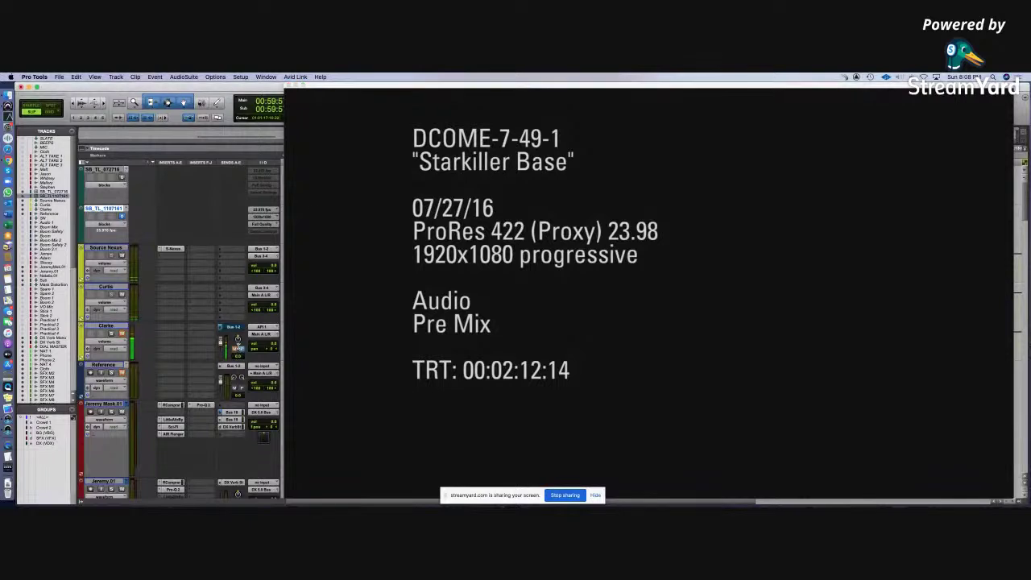
drag(390, 87, 274, 87)
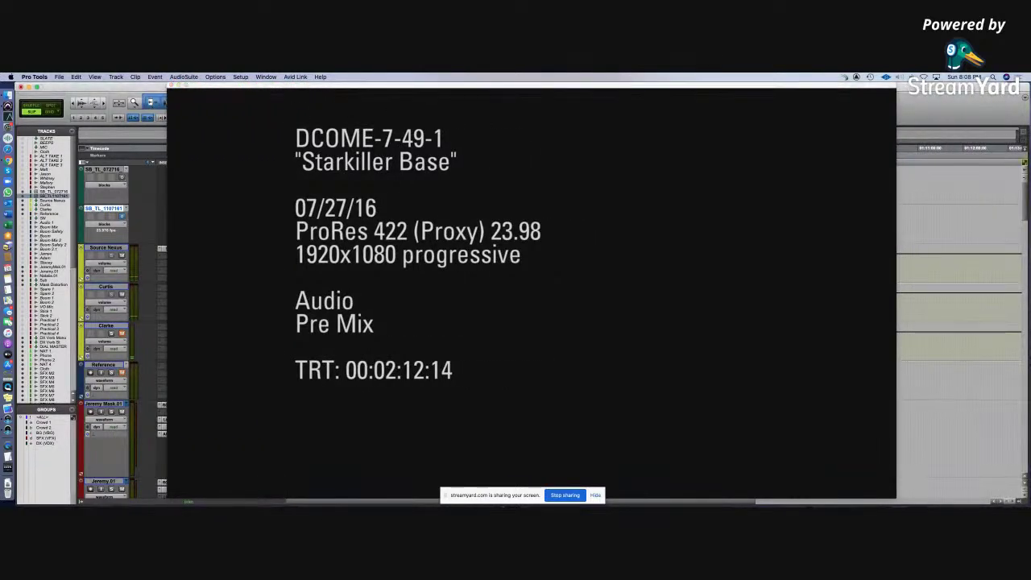
drag(891, 497, 911, 505)
mouse_move(552, 89)
mouse_down()
mouse_move(578, 91)
mouse_move(563, 90)
mouse_up()
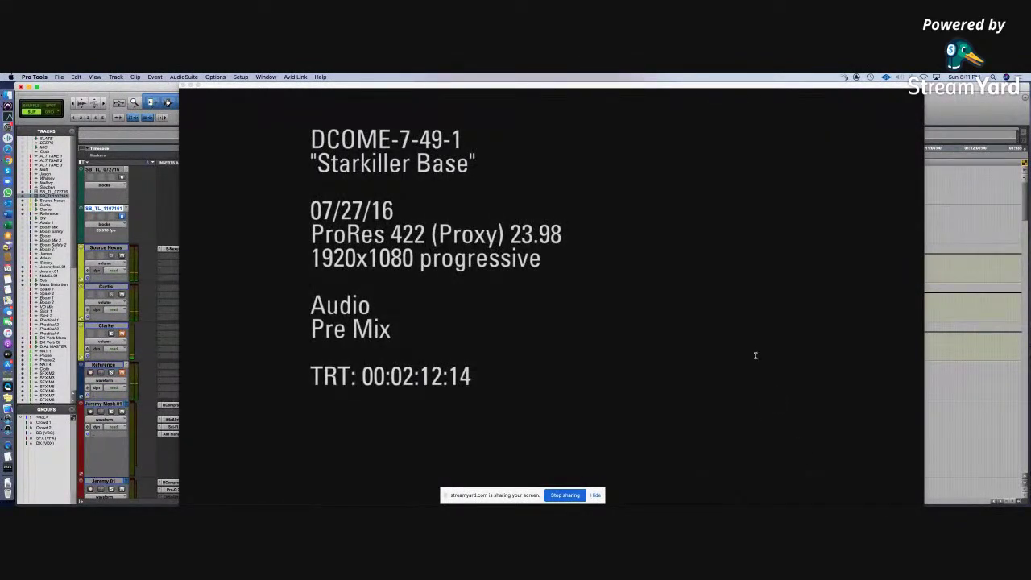
Step: Play the second video from its start and magnify the timeline around the locked clips
key(space)
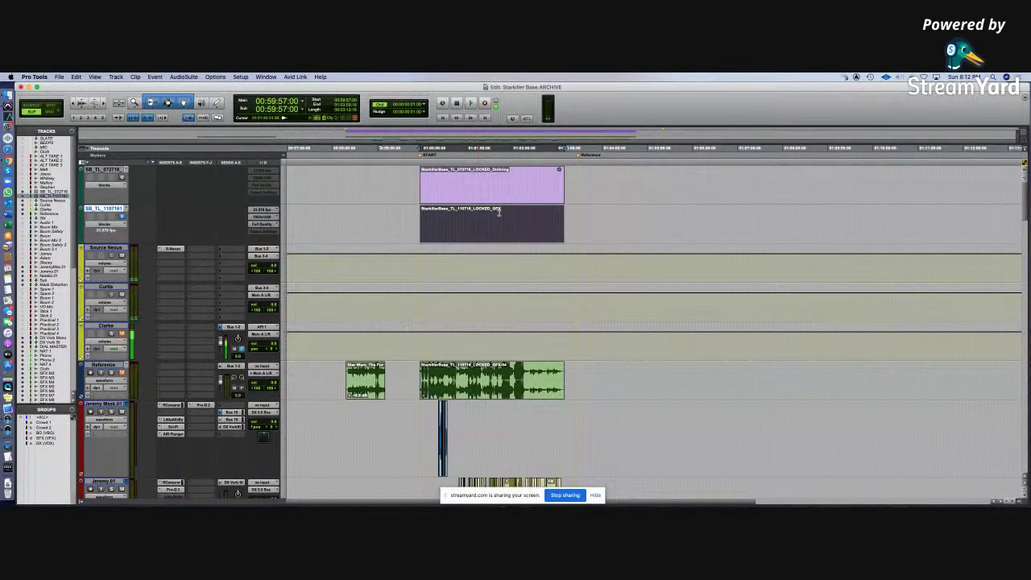
key(super+bracketright)
key(super+bracketright)
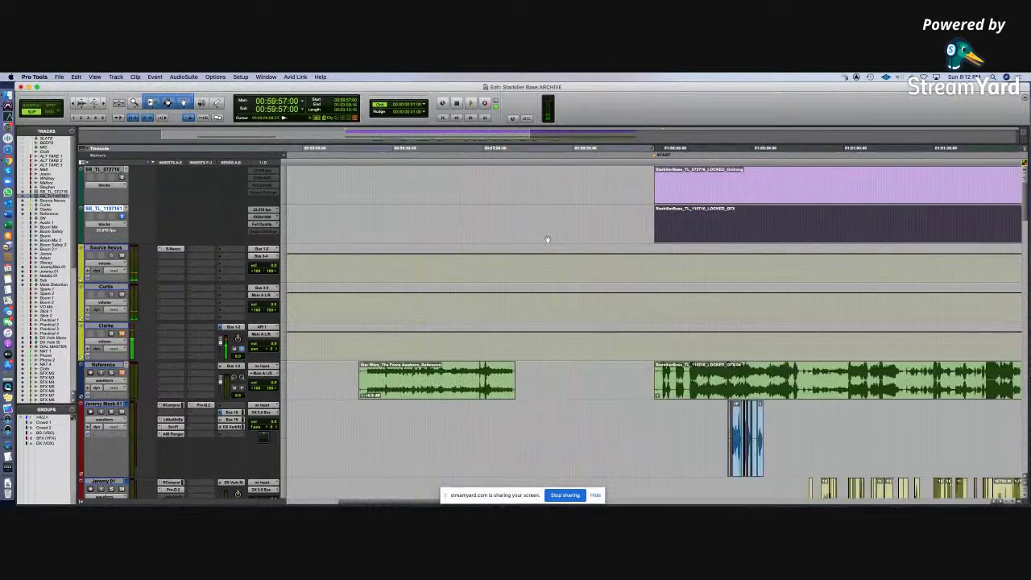
key(super+bracketleft)
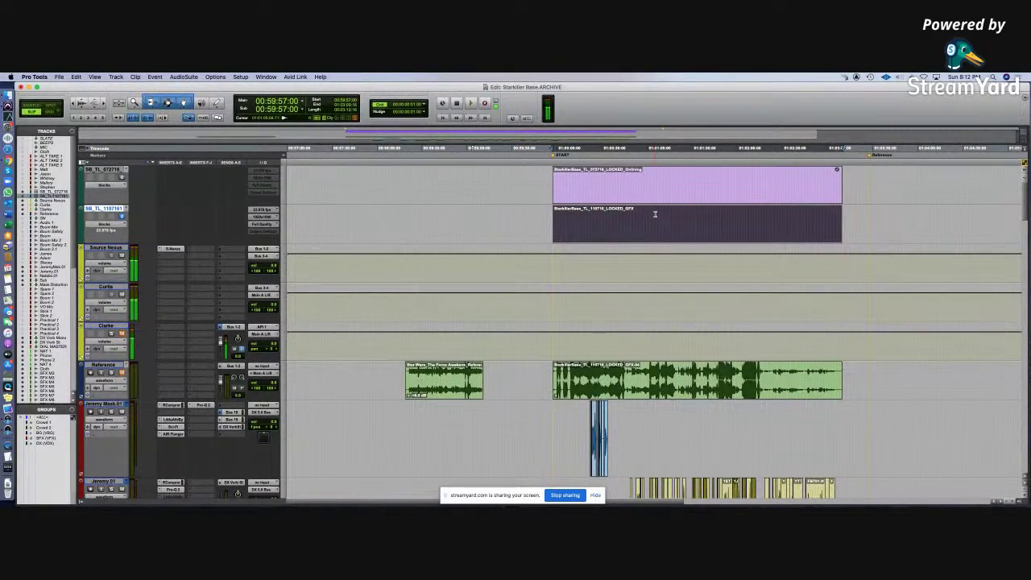
Step: Reopen the video window, shrink it beside the clips above the audio tracks, and place the playhead at 01:00:25:10
key(super+9)
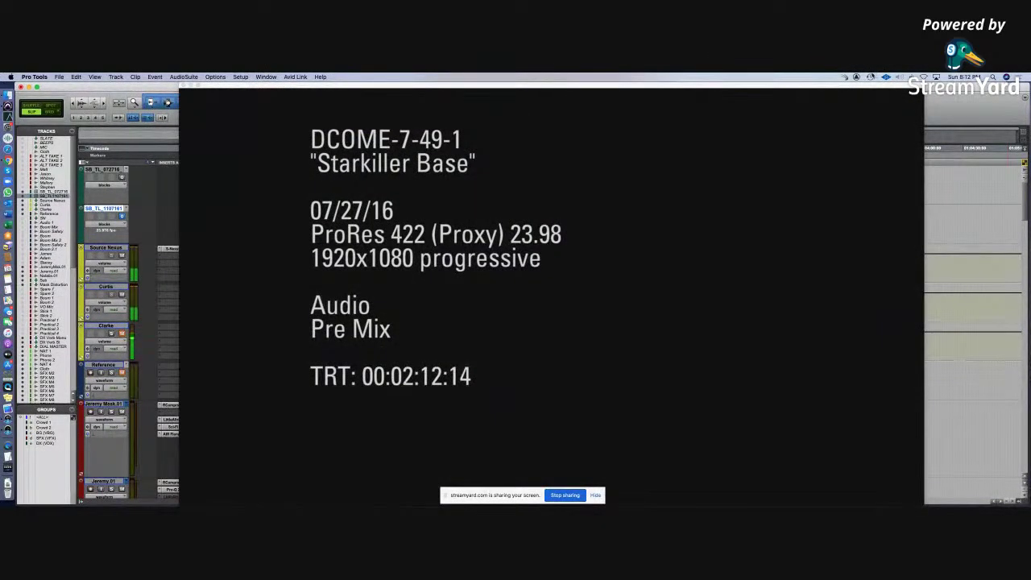
drag(878, 503, 433, 256)
drag(260, 86, 784, 99)
drag(958, 268, 919, 245)
click(597, 218)
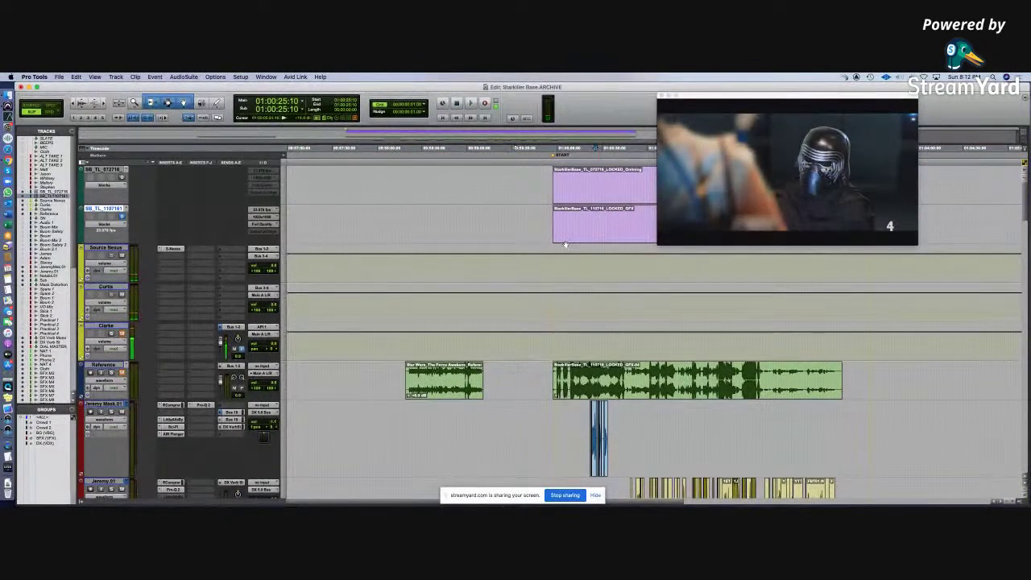
Step: In the mixer, move the video window off the master channels and mute the VFX and VBG masters and both DX Verb tracks
key(super+equal)
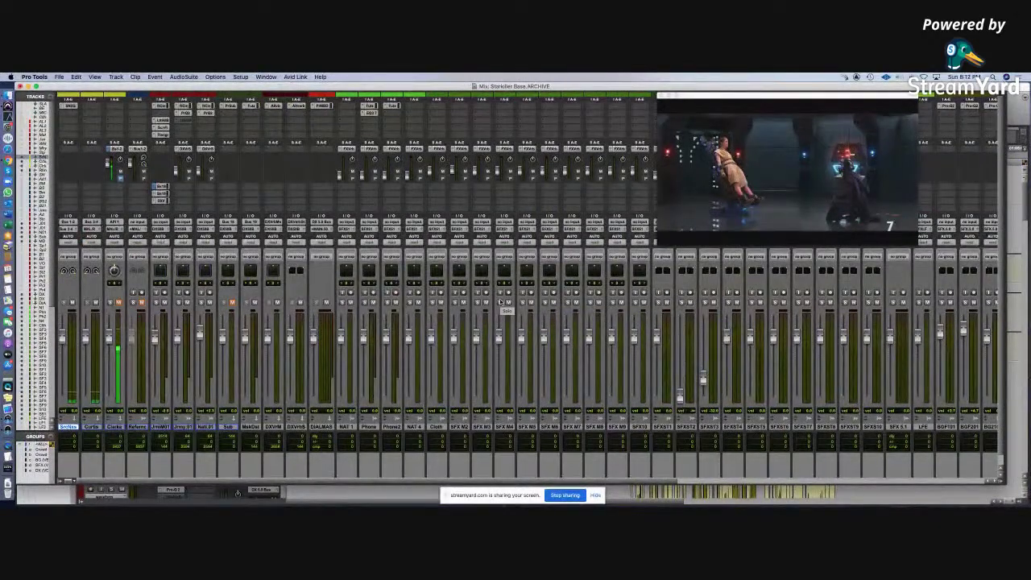
scroll(500, 303, right, 10)
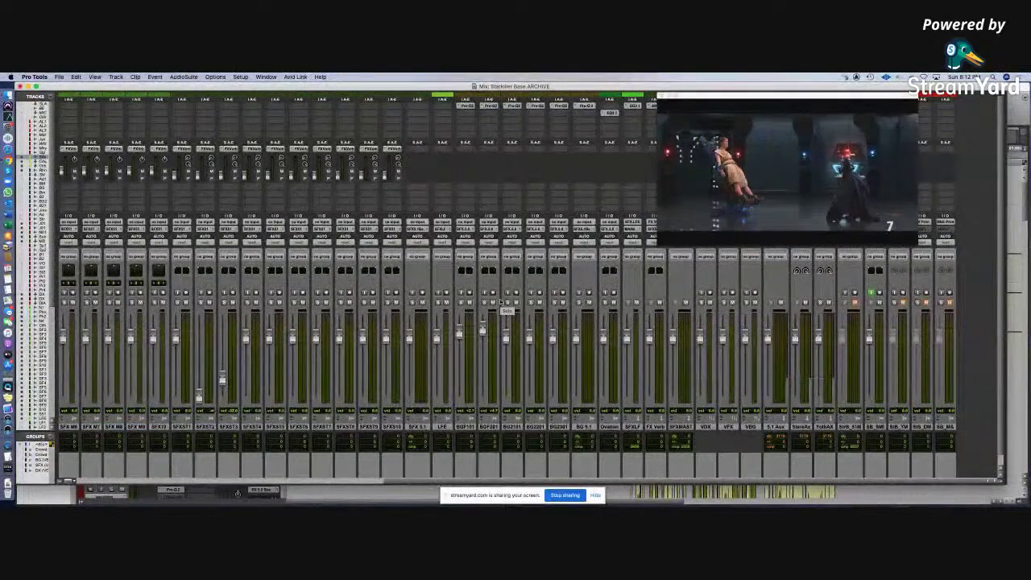
scroll(501, 303, left, 10)
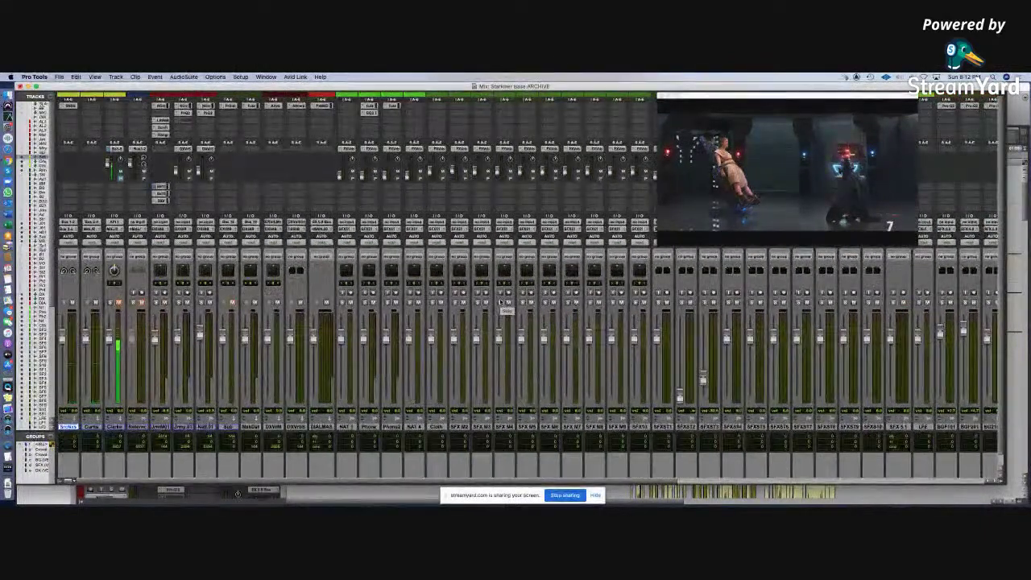
scroll(501, 303, right, 10)
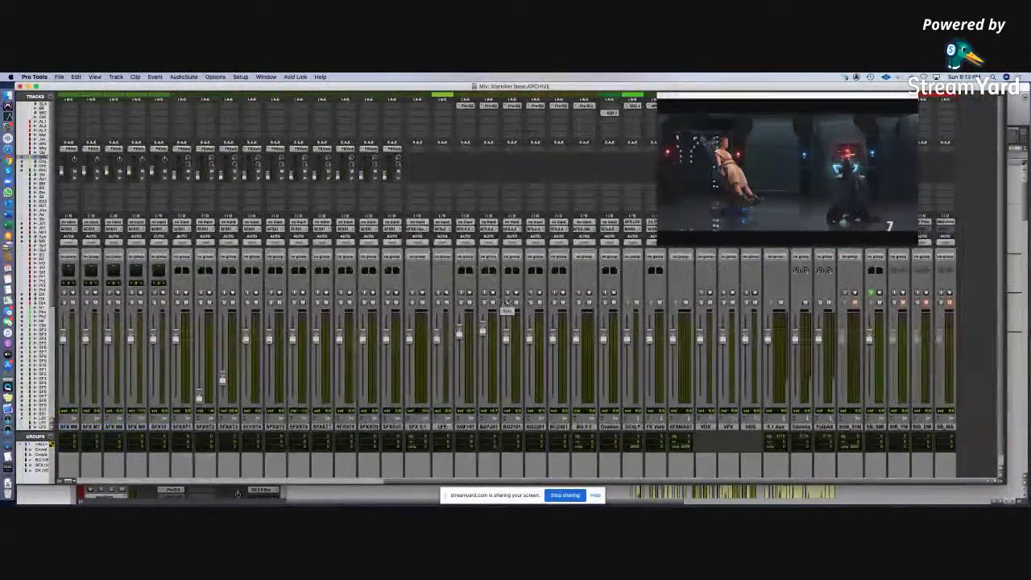
drag(838, 95, 691, 96)
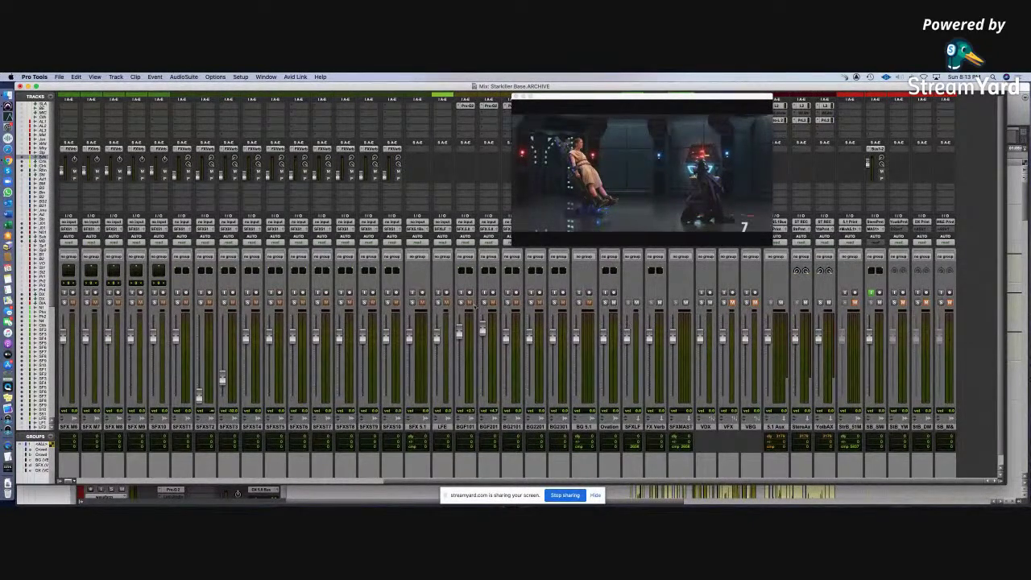
scroll(472, 309, left, 10)
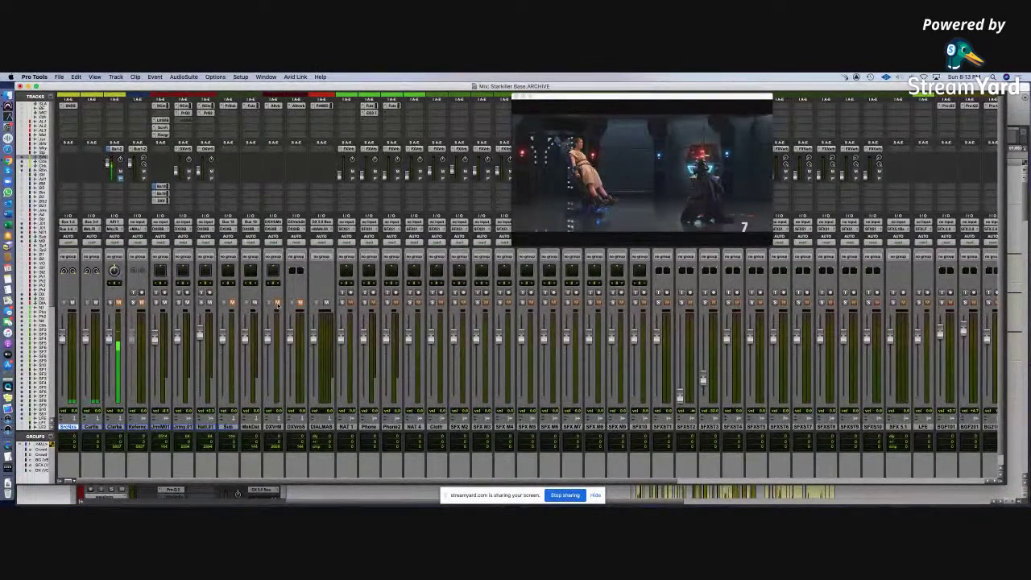
key(super+equal)
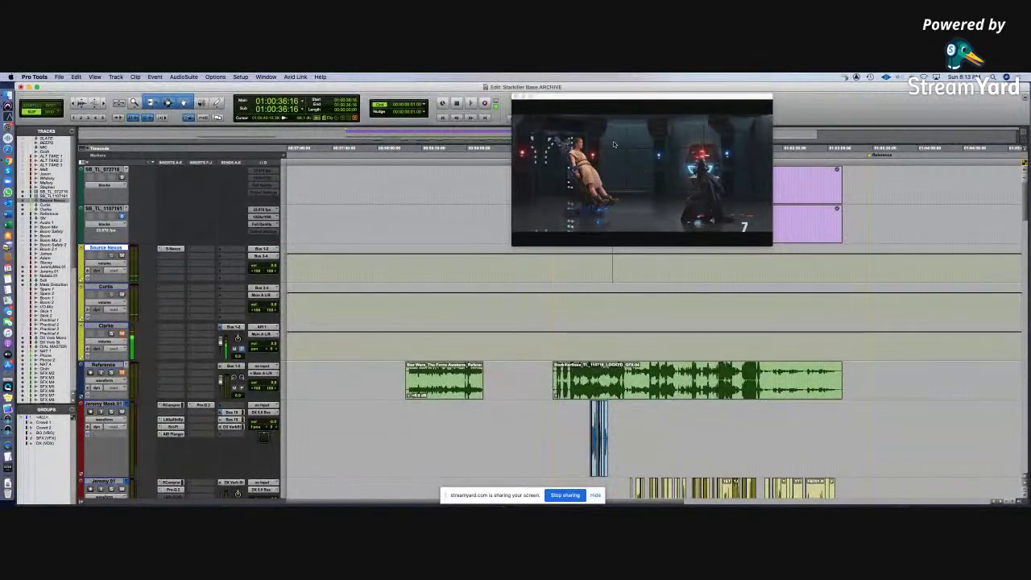
Step: Play the dialogue from the first teal clip on the lowest dialogue track and check the mixer levels during playback
scroll(599, 331, down, 5)
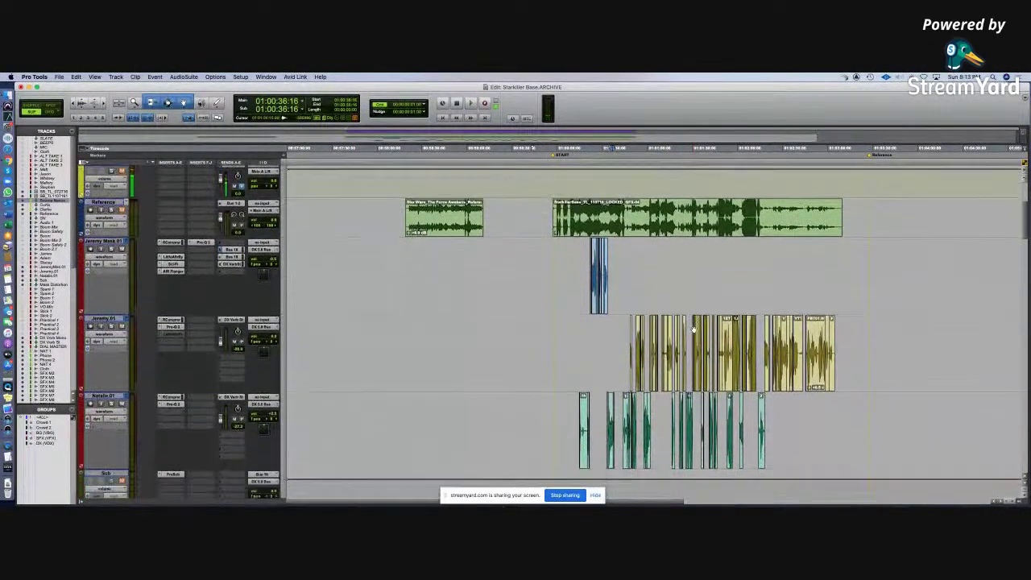
click(600, 331)
key(super+bracketright)
key(super+bracketright)
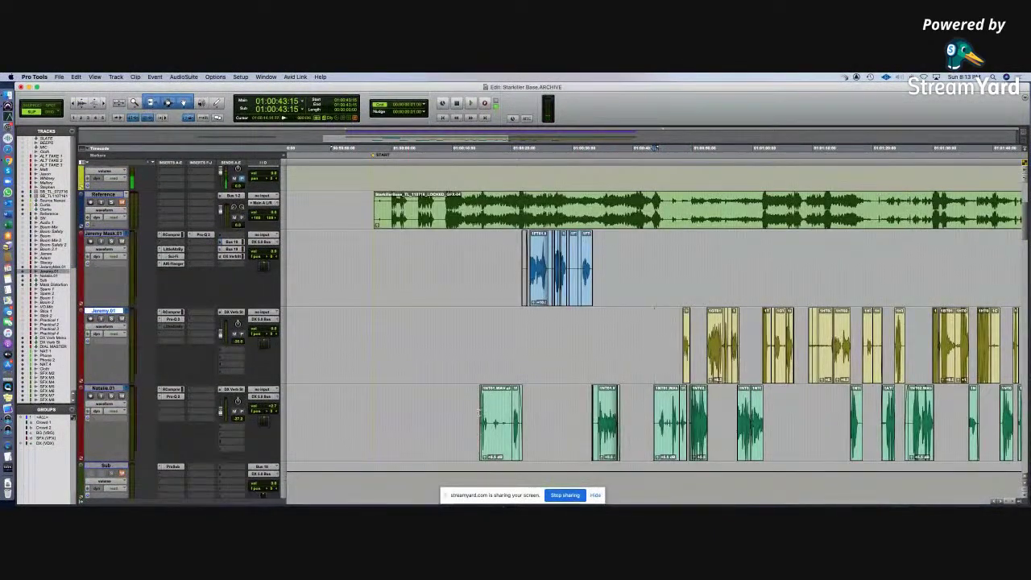
click(480, 413)
key(super+equal)
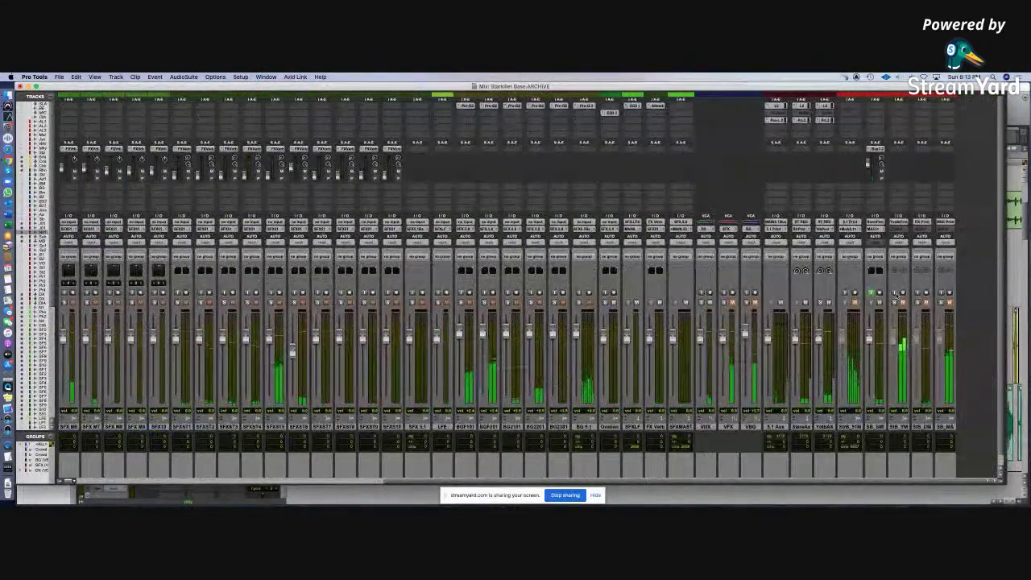
key(super+equal)
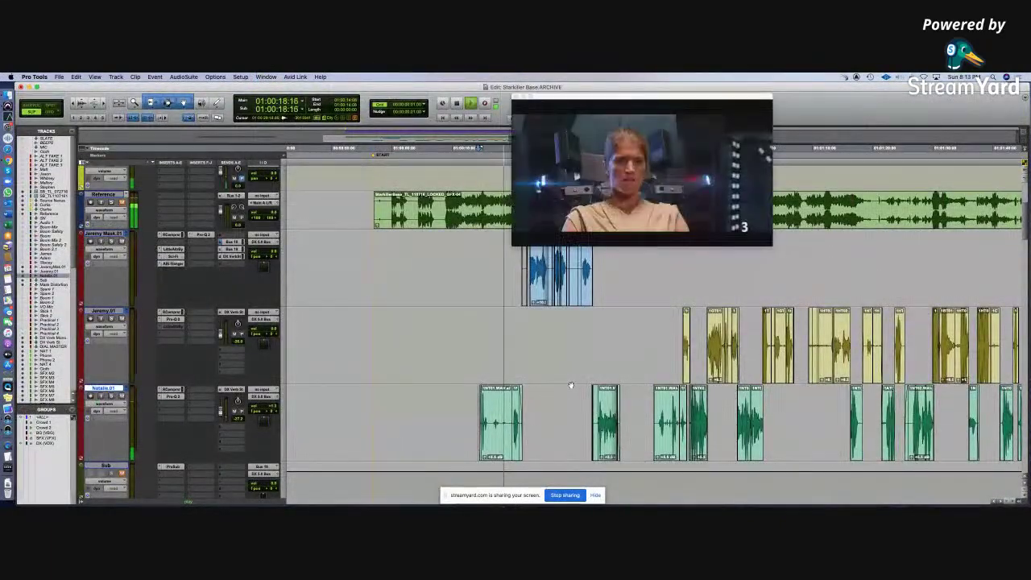
Step: Play the masked character's line from 01:00:22:18 and select the mask dialogue track
click(551, 309)
key(super+bracketright)
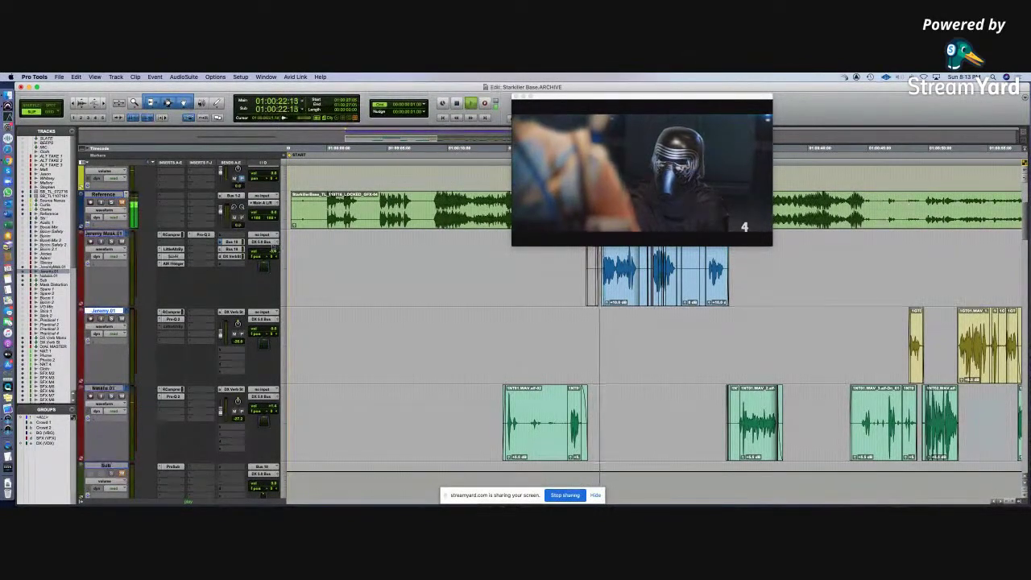
click(103, 234)
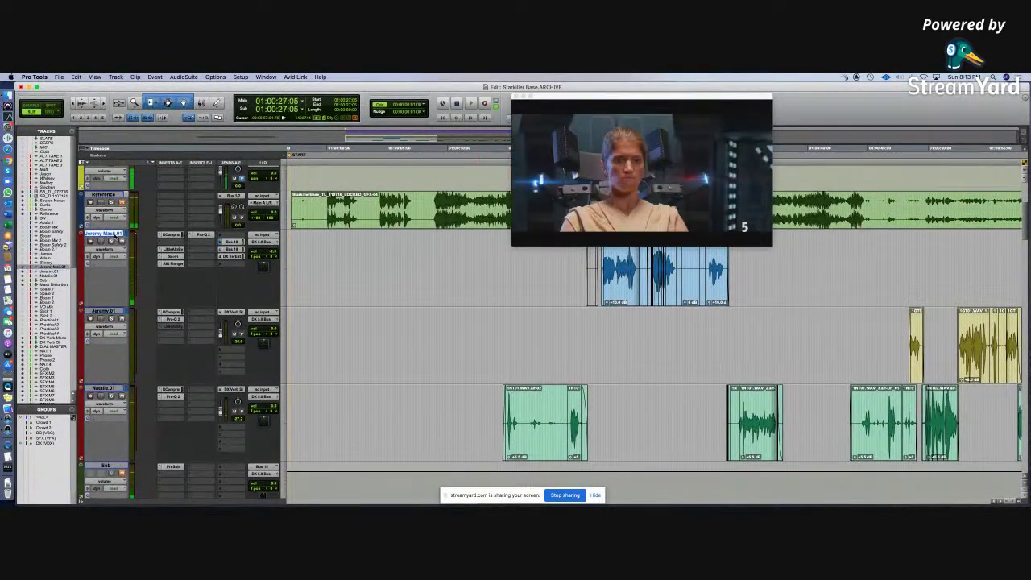
Step: Bypass the mask track's inserts, switch it to its original unedited playlist, and audition the line from 01:00:22:18
key(shift+a)
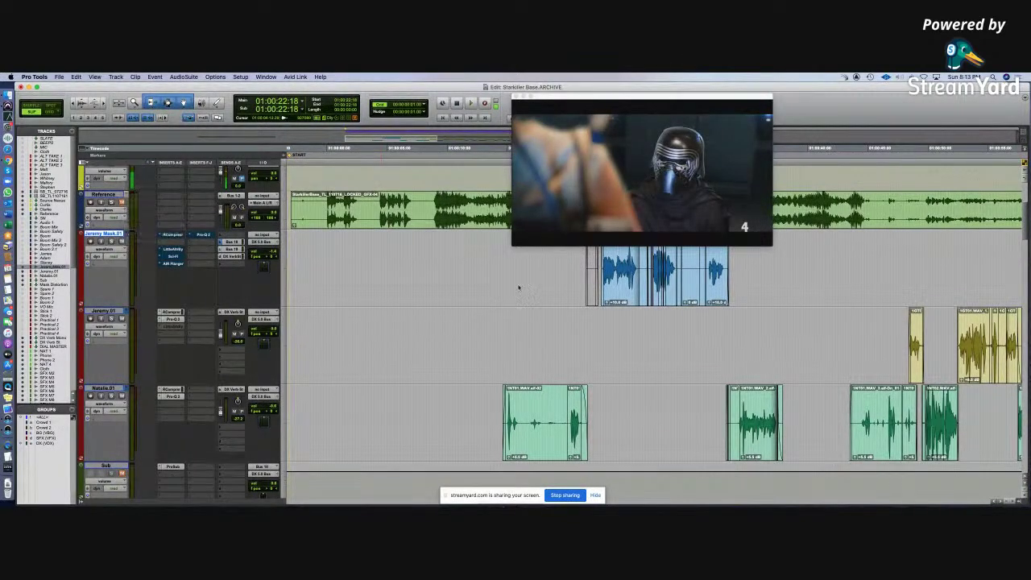
key(super+z)
key(space)
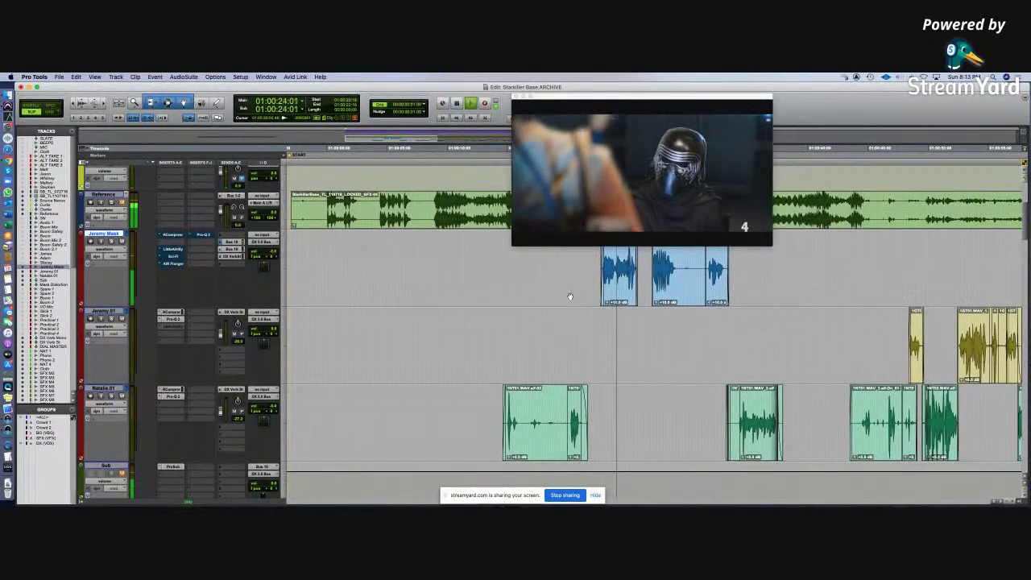
key(space)
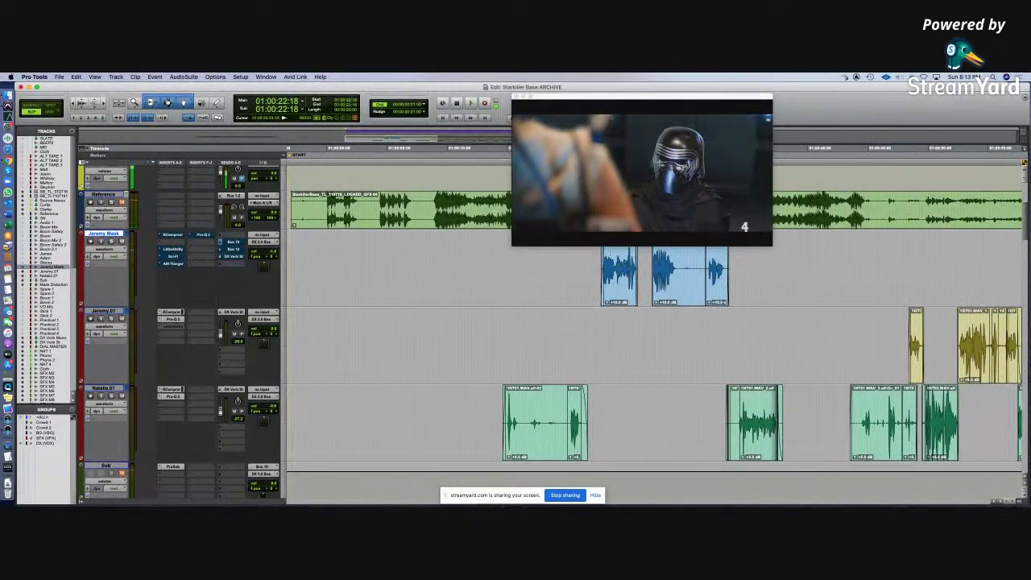
Step: Audition the masked line with the track's sends bypassed as well, and play the teal dialogue track from 01:00:44:16
key(minus)
key(space)
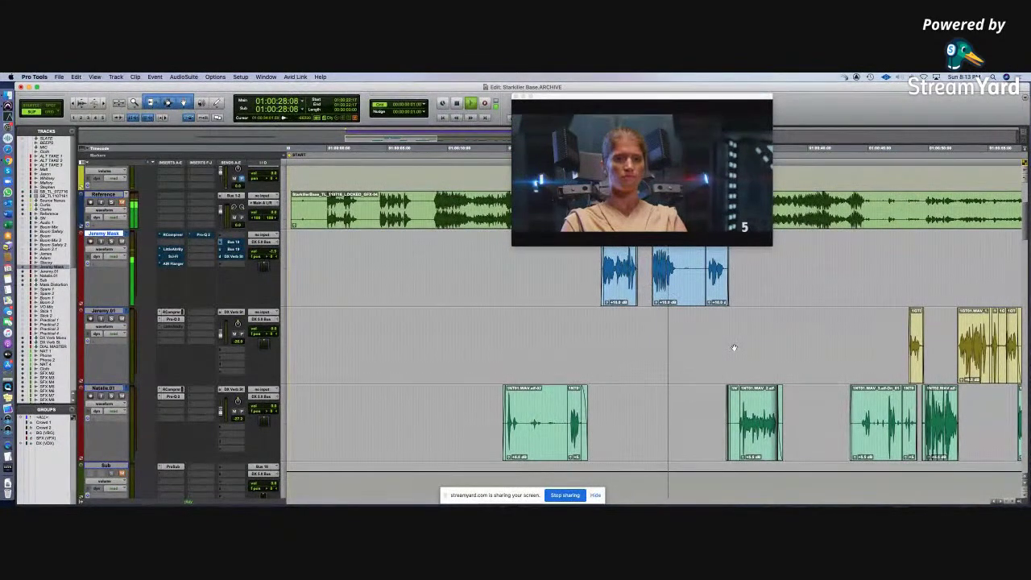
click(737, 419)
key(space)
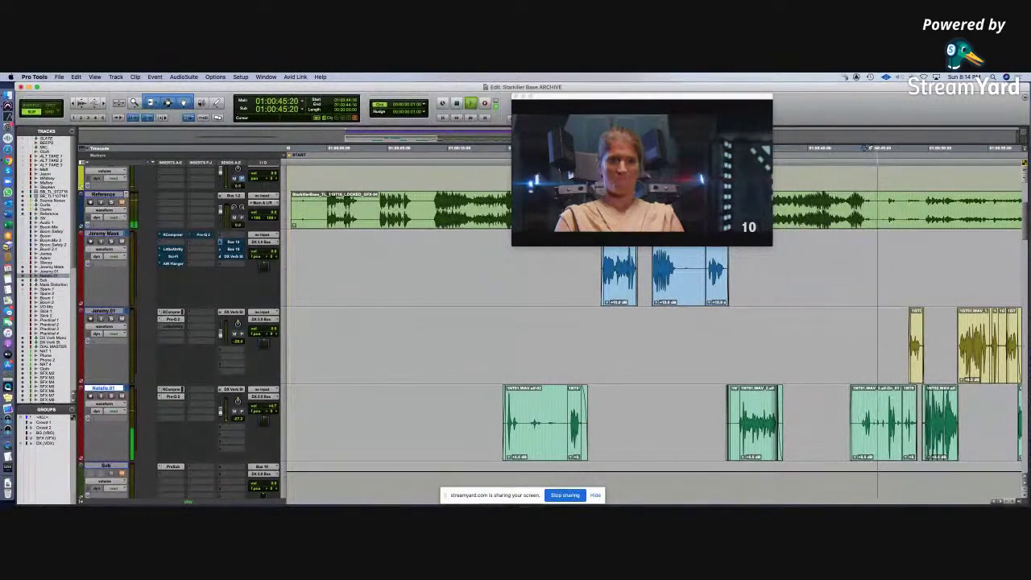
key(space)
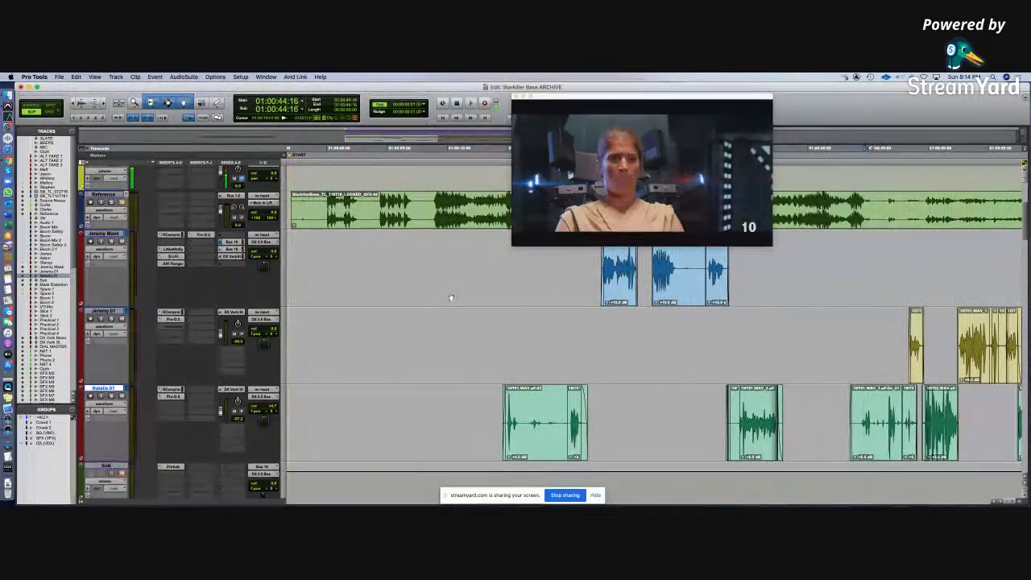
Step: In the mixer, leave both DX Verb tracks unmuted and mute the VFX and VBG master channels
key(super+equal)
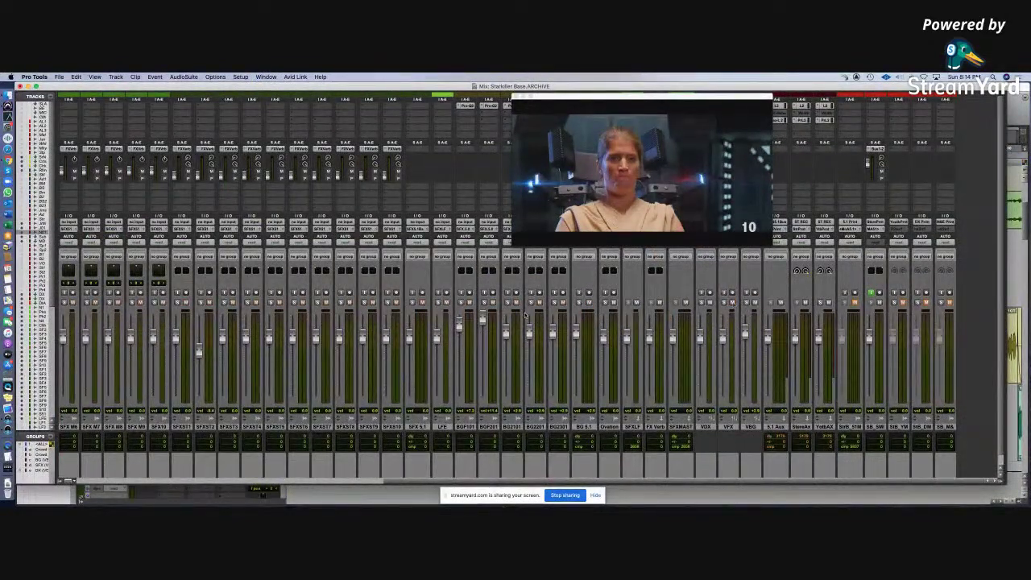
scroll(526, 316, left, 10)
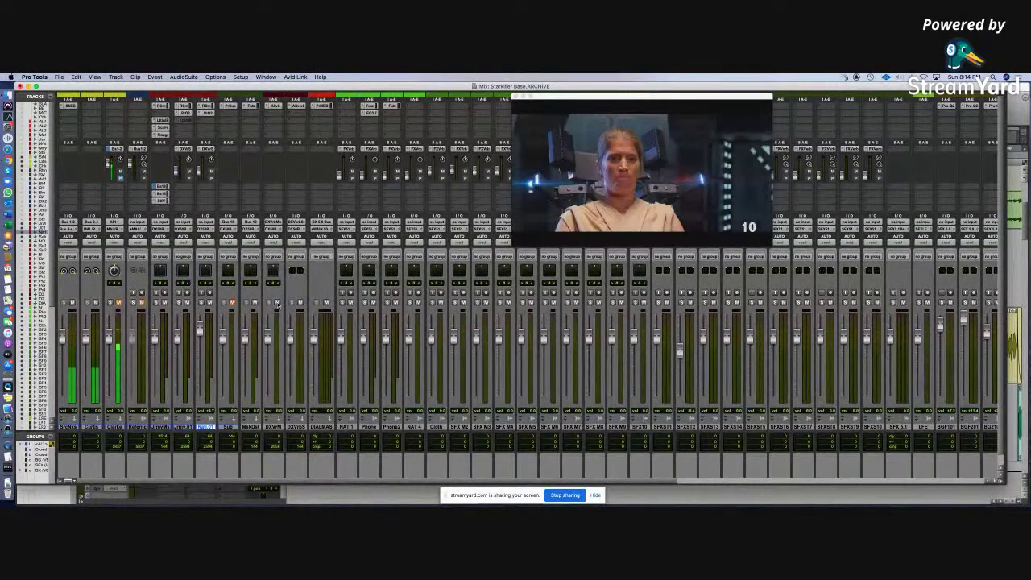
scroll(823, 338, right, 4)
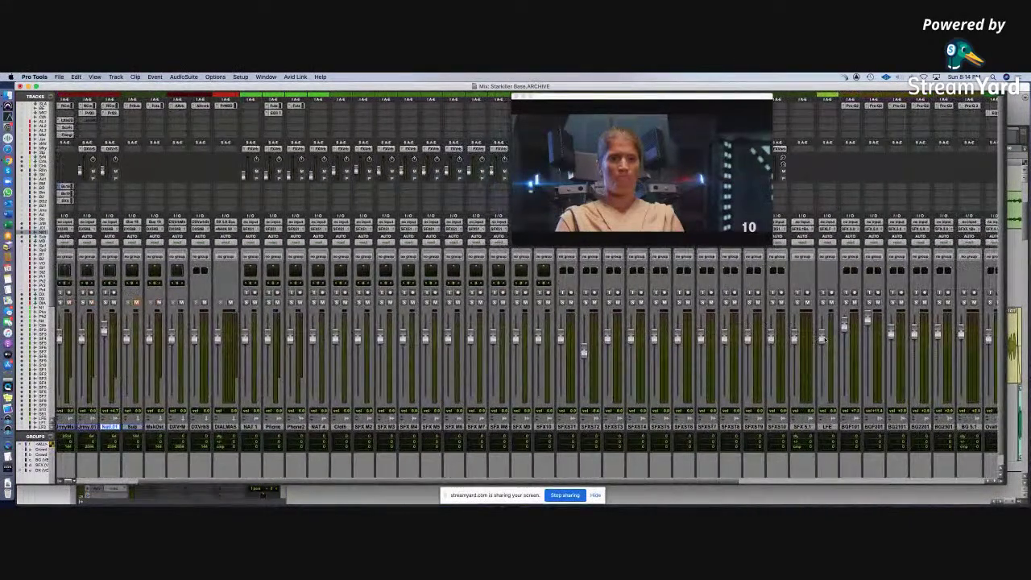
scroll(824, 340, right, 13)
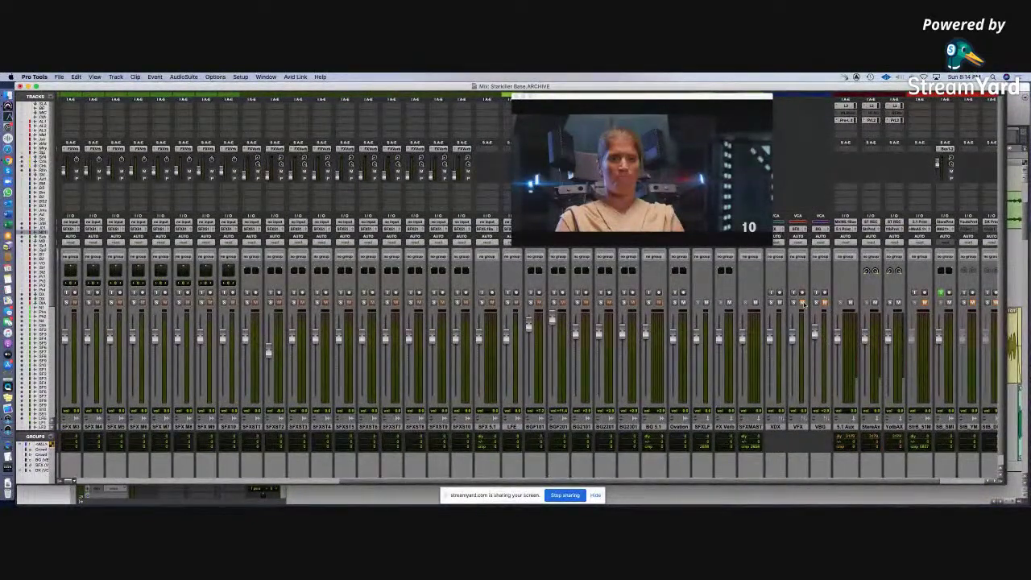
key(super+equal)
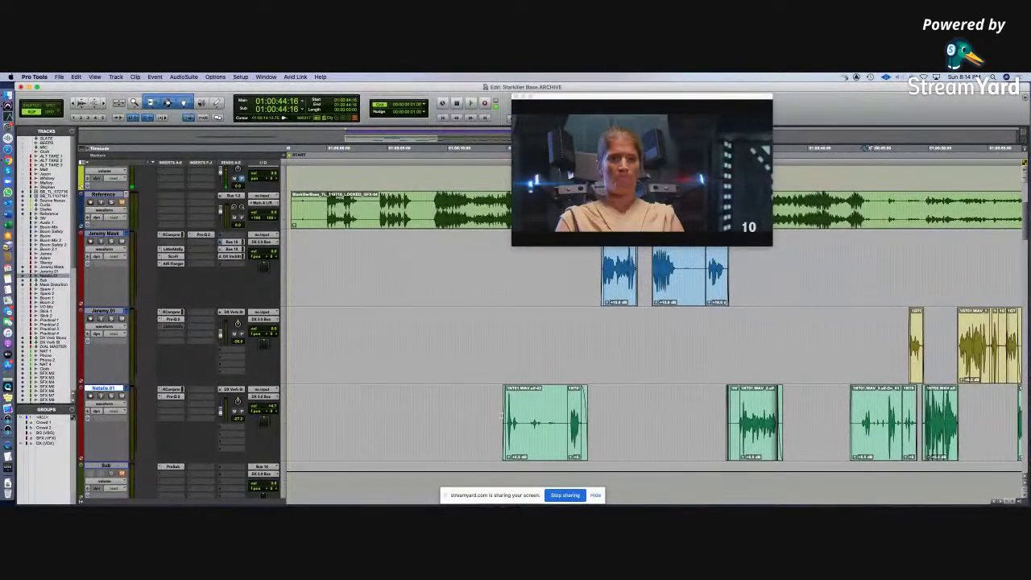
key(super+equal)
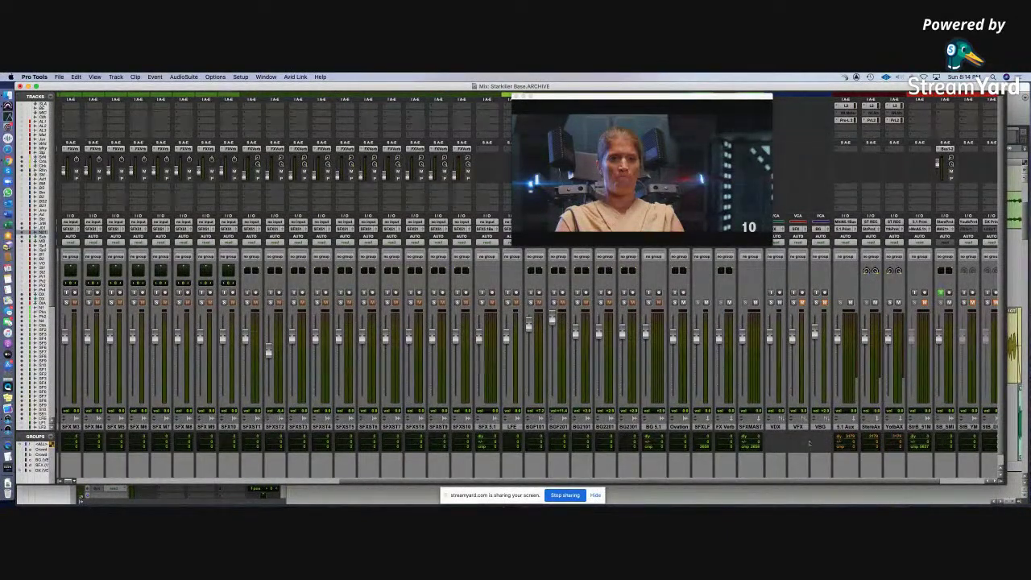
Step: Return to the edit window and locate the volume automation on the VDX, VFX and VBG master tracks
double_click(778, 427)
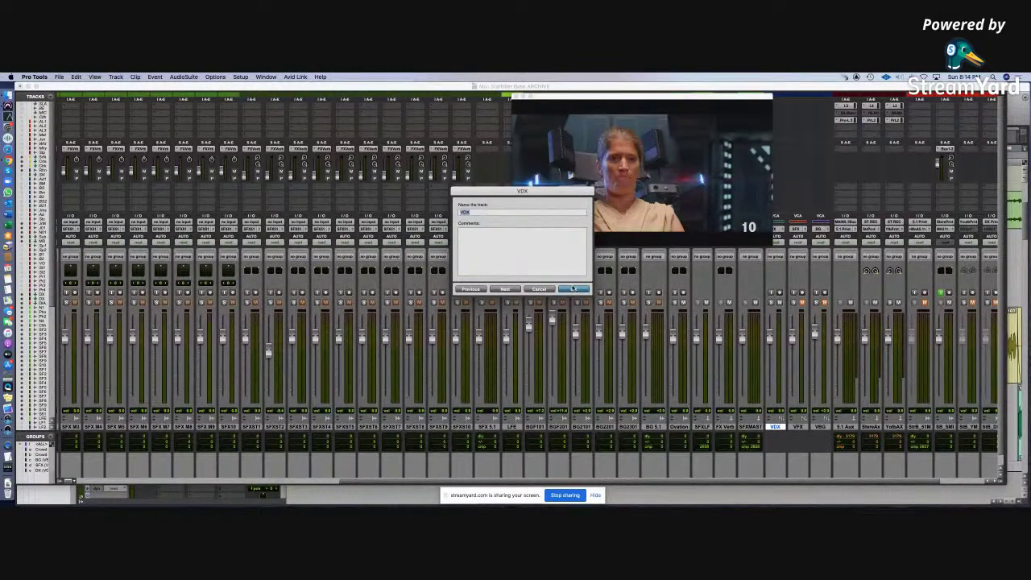
click(573, 288)
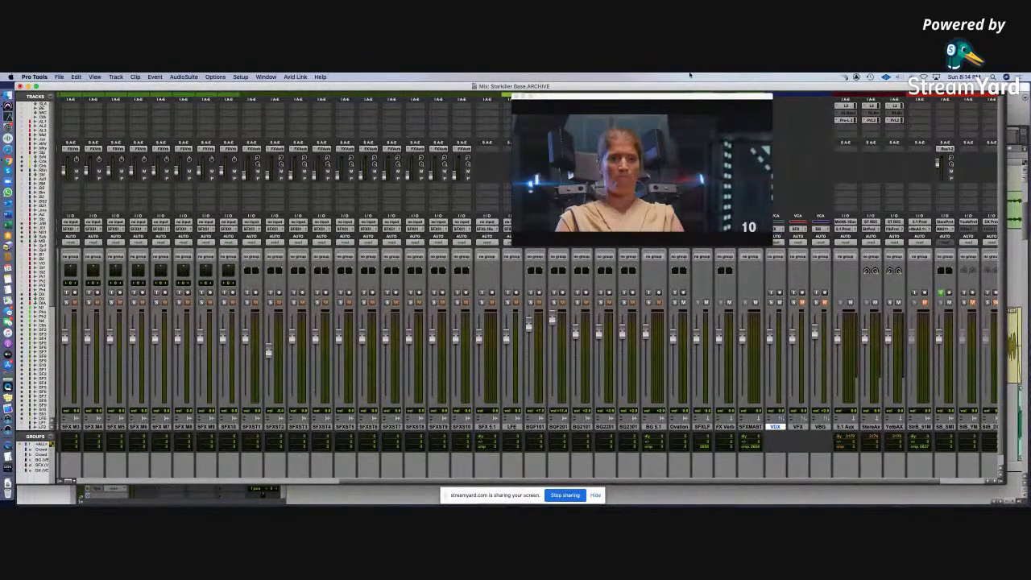
key(super+equal)
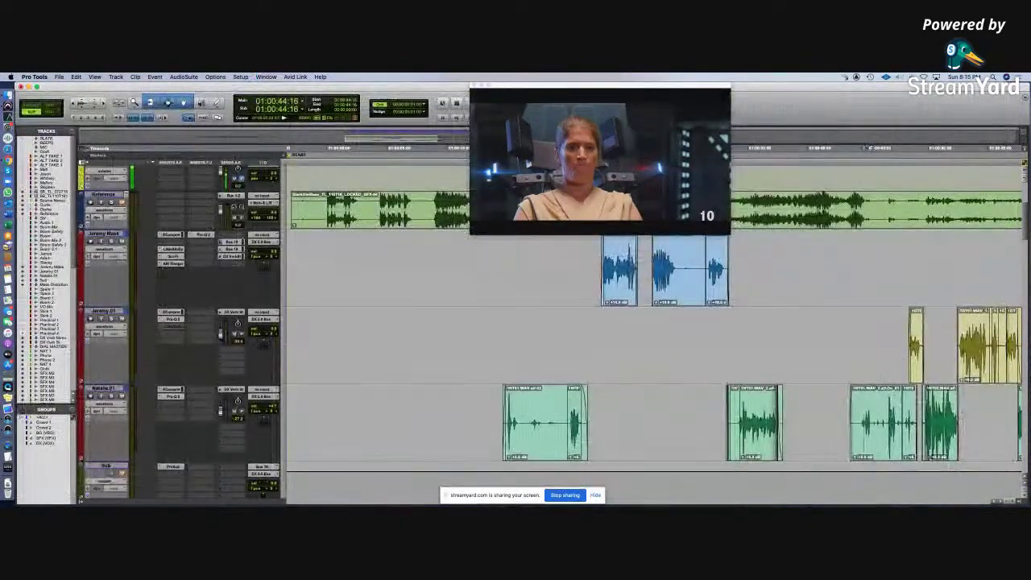
scroll(332, 328, down, 10)
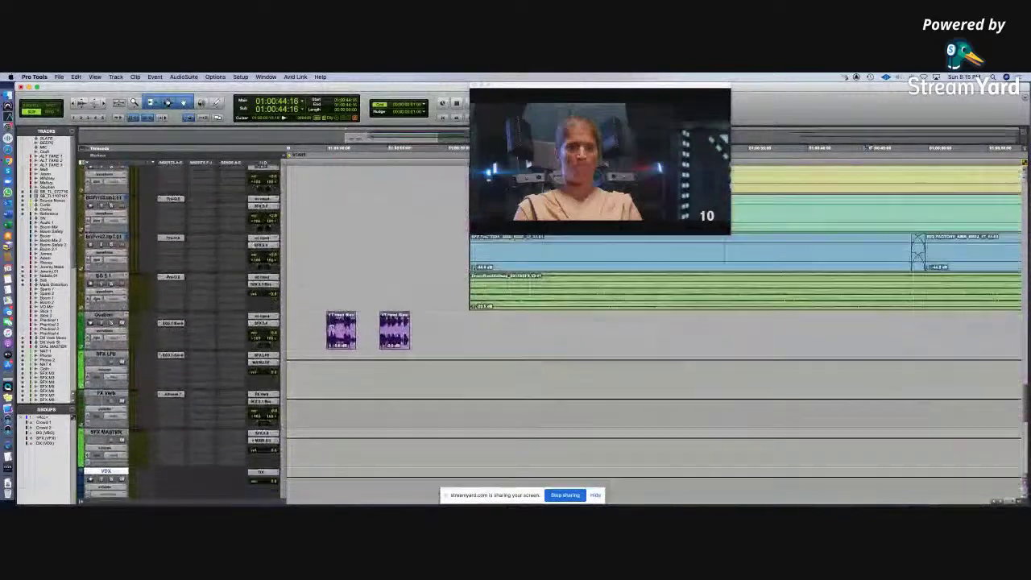
scroll(331, 327, down, 10)
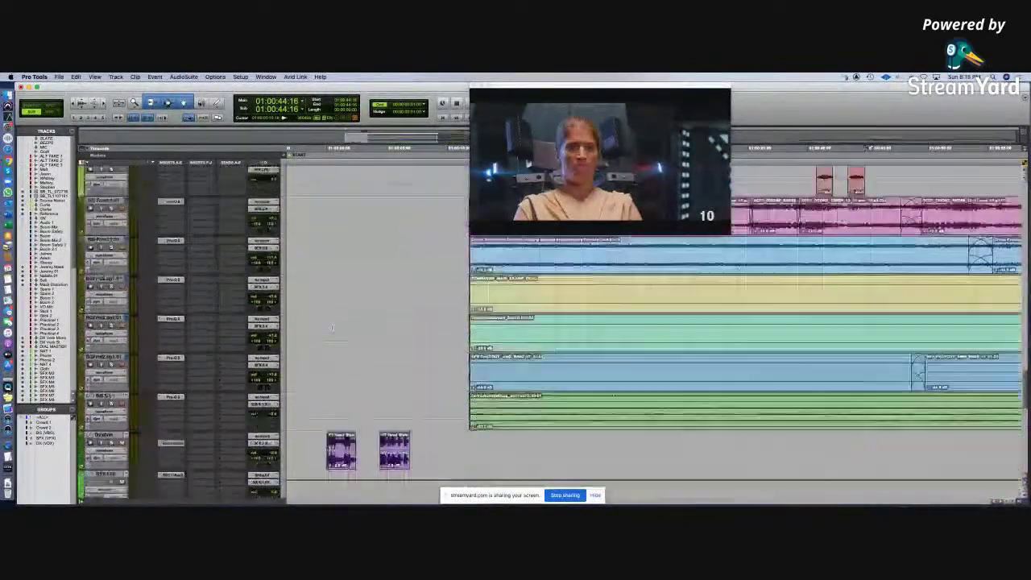
scroll(331, 328, down, 10)
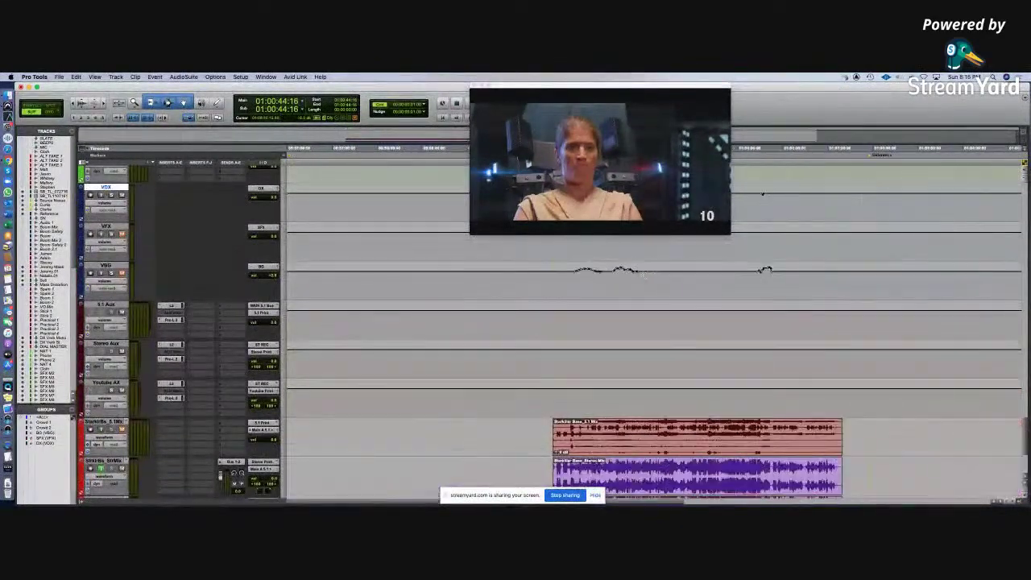
scroll(653, 330, up, 4)
Step: Highlight the volume automation across the VFX and VBG masters from 01:00:11:05, and place the cursor at 01:00:43:22 on VBG
drag(573, 335, 785, 388)
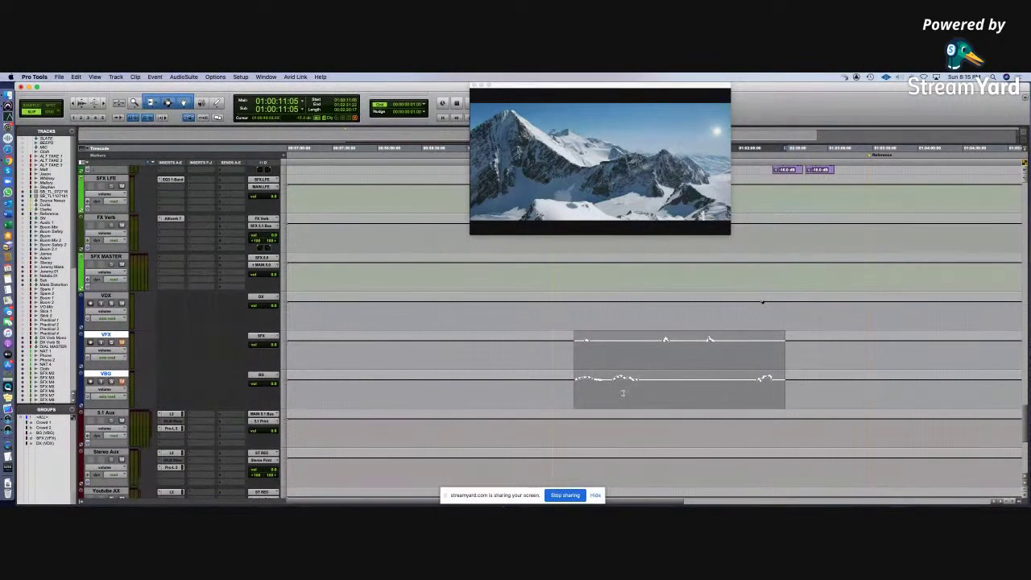
click(578, 389)
scroll(579, 389, up, 2)
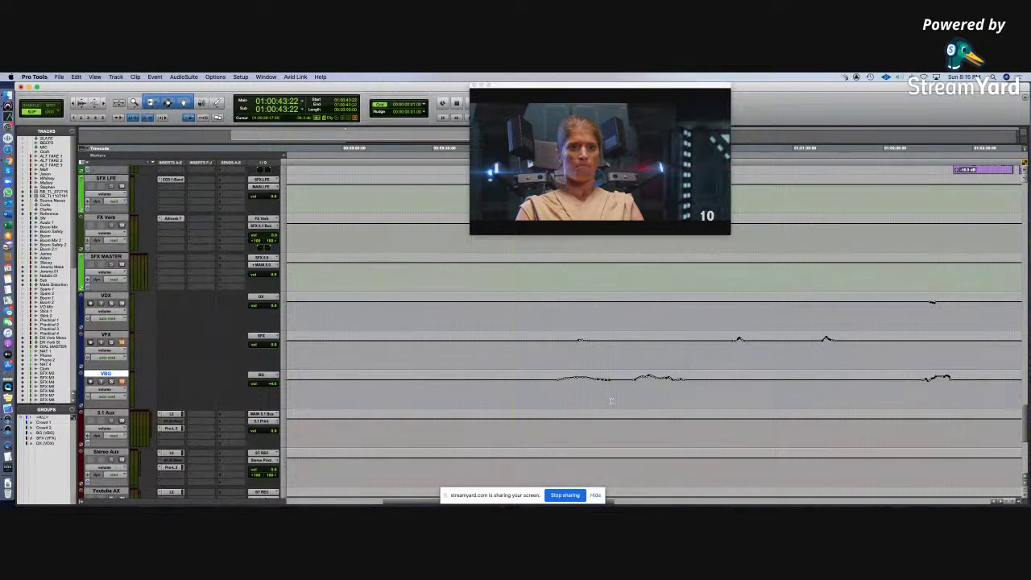
scroll(612, 400, down, 2)
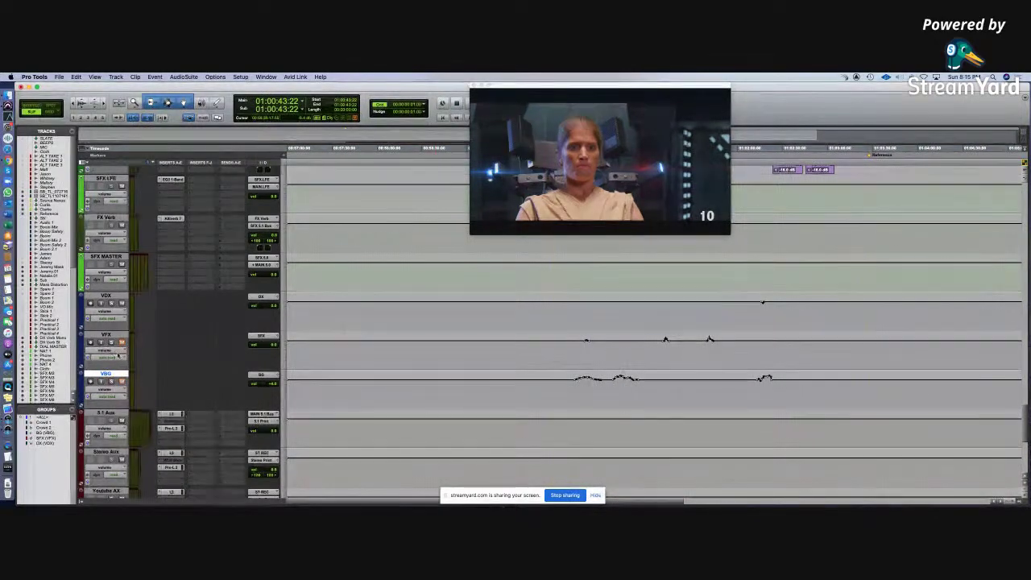
Step: Go back to the dialogue tracks and play the scene from just before the first teal clip
scroll(451, 336, up, 15)
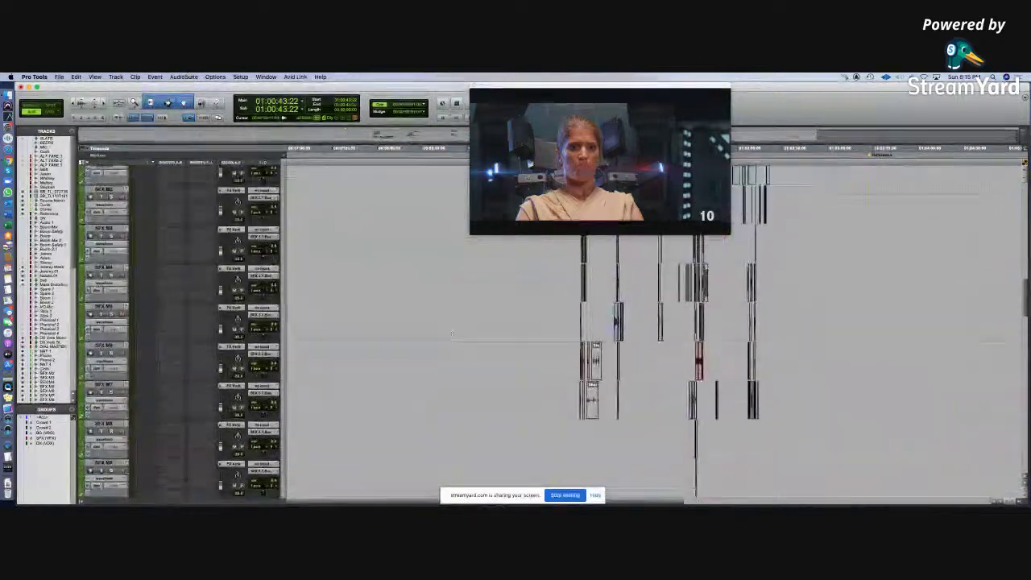
scroll(451, 335, up, 10)
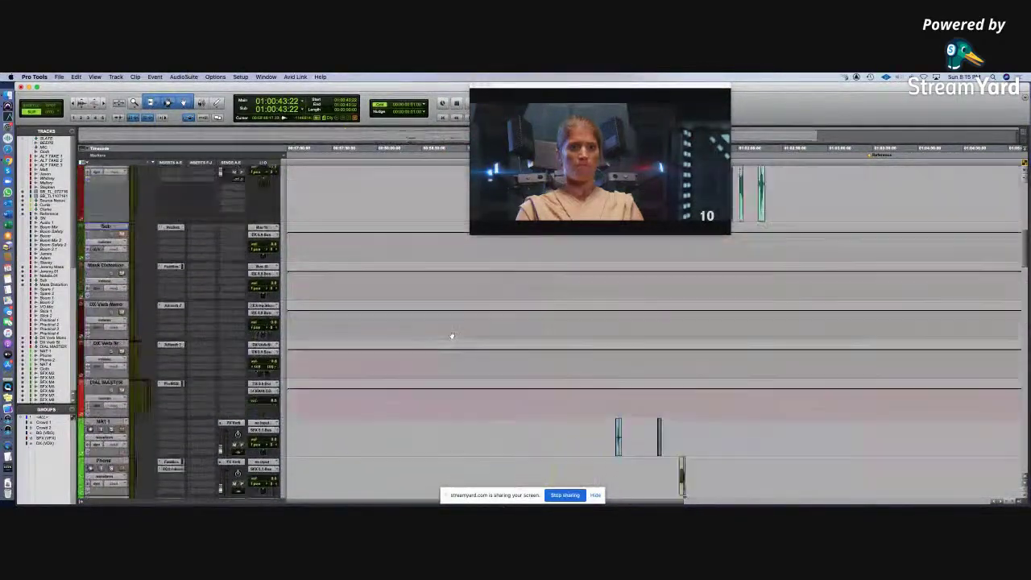
click(590, 285)
key(t)
key(t)
key(t)
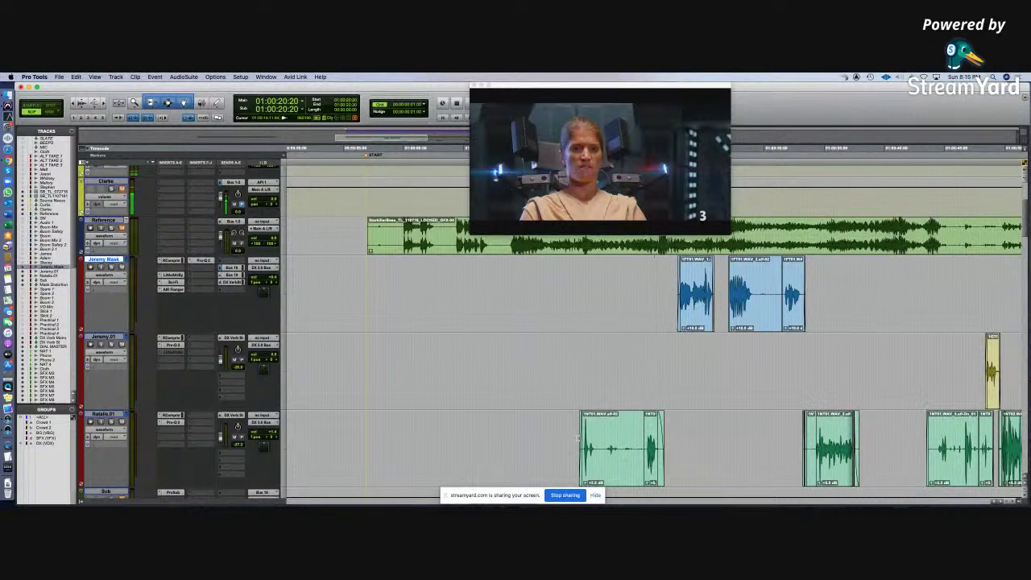
click(575, 439)
key(space)
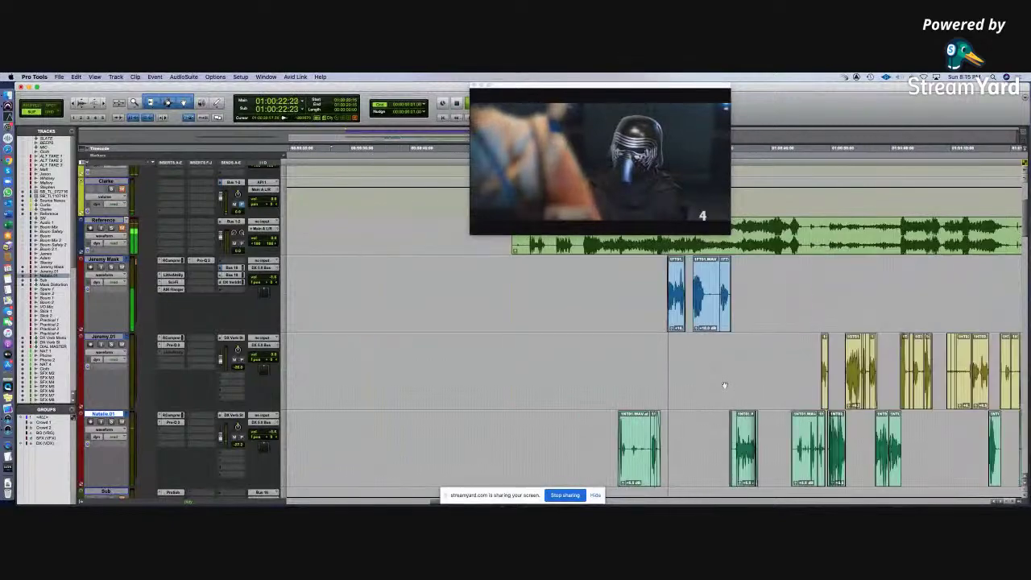
Step: In the mixer, inspect the Altiverb inserts on the DX Verb Mono and DX Verb St tracks and close the plug-in window
key(super+equal)
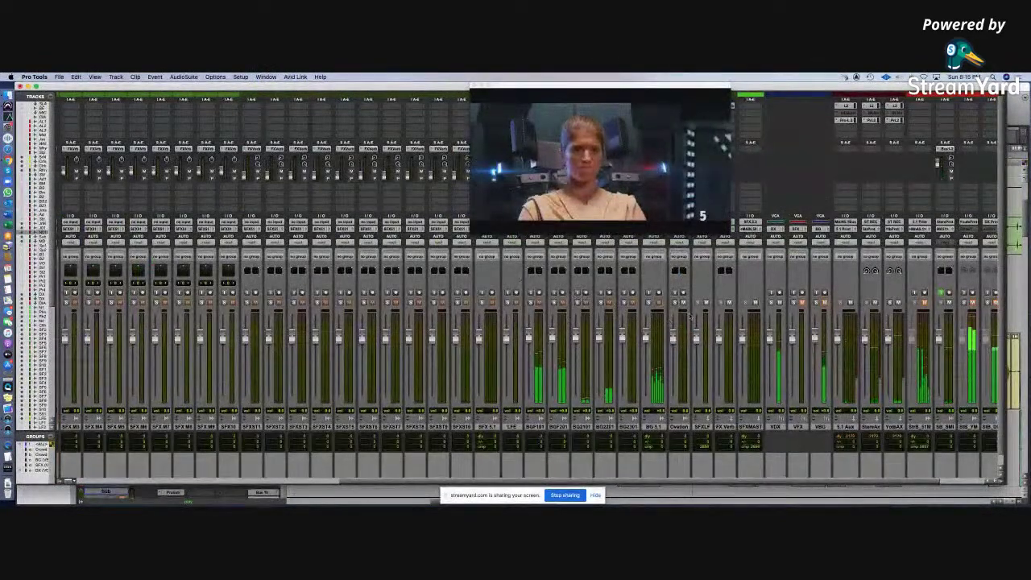
drag(706, 91, 601, 92)
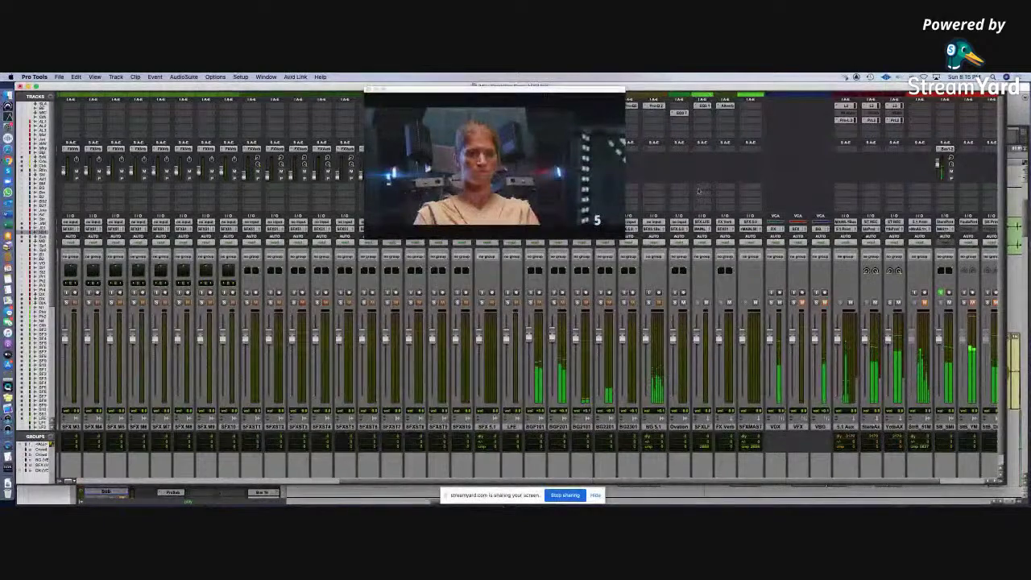
scroll(529, 338, left, 5)
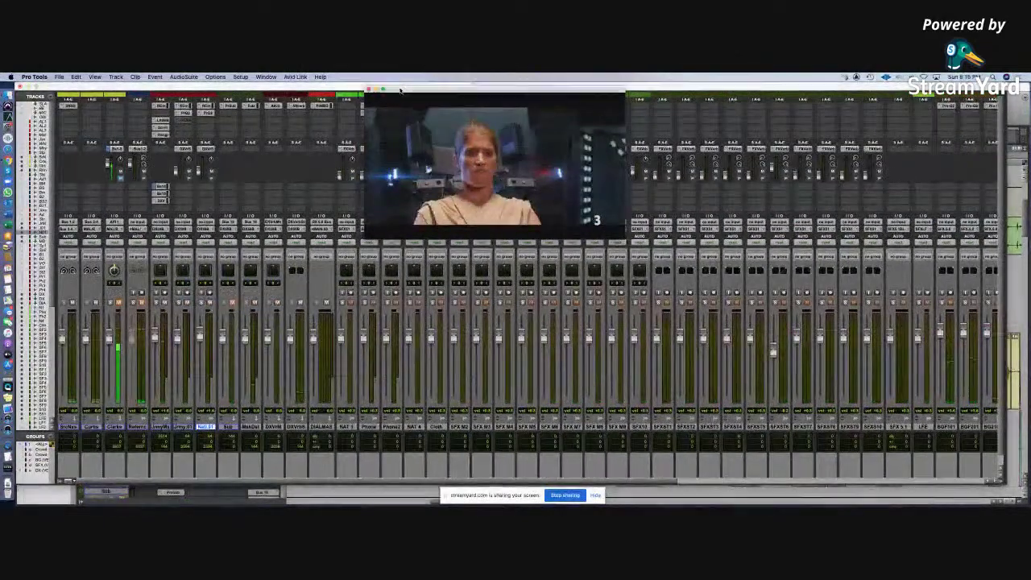
drag(403, 89, 664, 105)
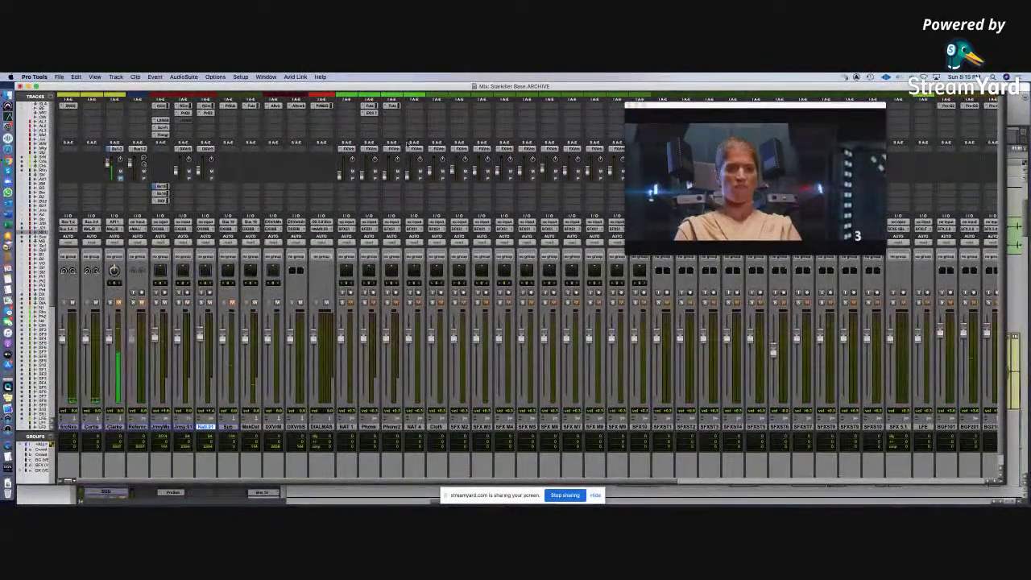
click(274, 106)
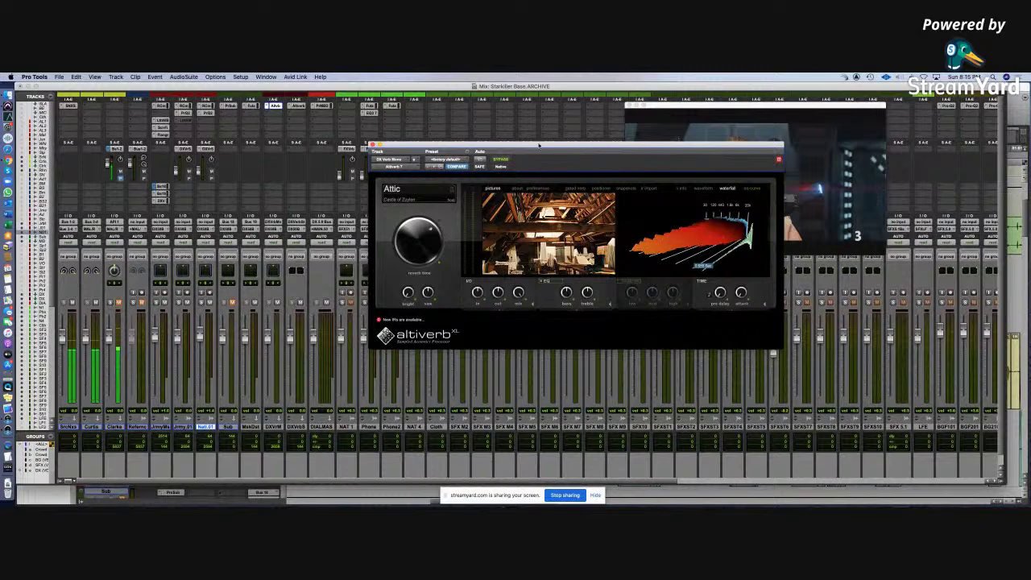
click(298, 105)
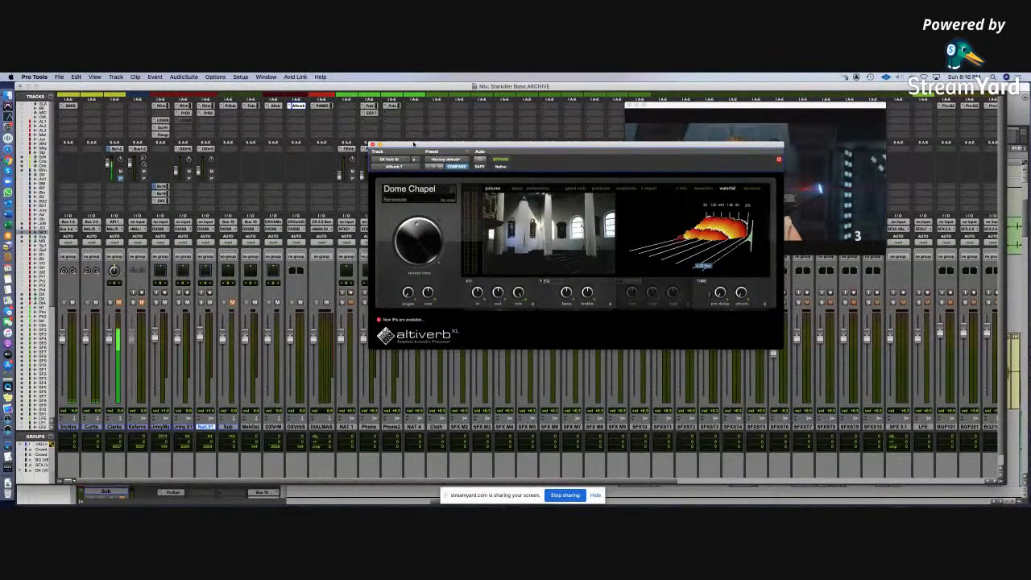
click(373, 145)
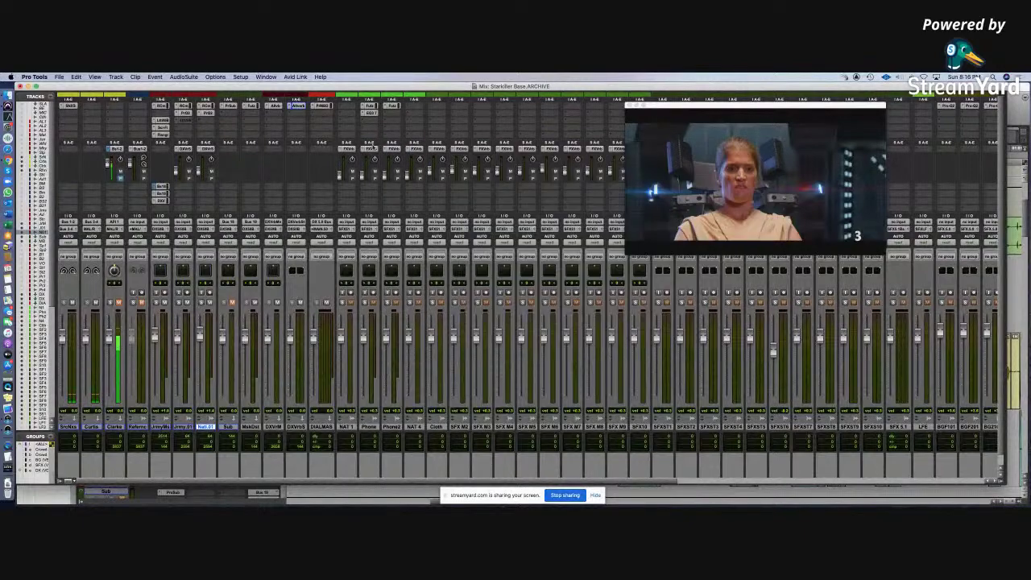
Step: Look over the master and print channels in the mixer, and select the first yellow dialogue clips in the edit window from 01:00:35:12
scroll(433, 252, right, 10)
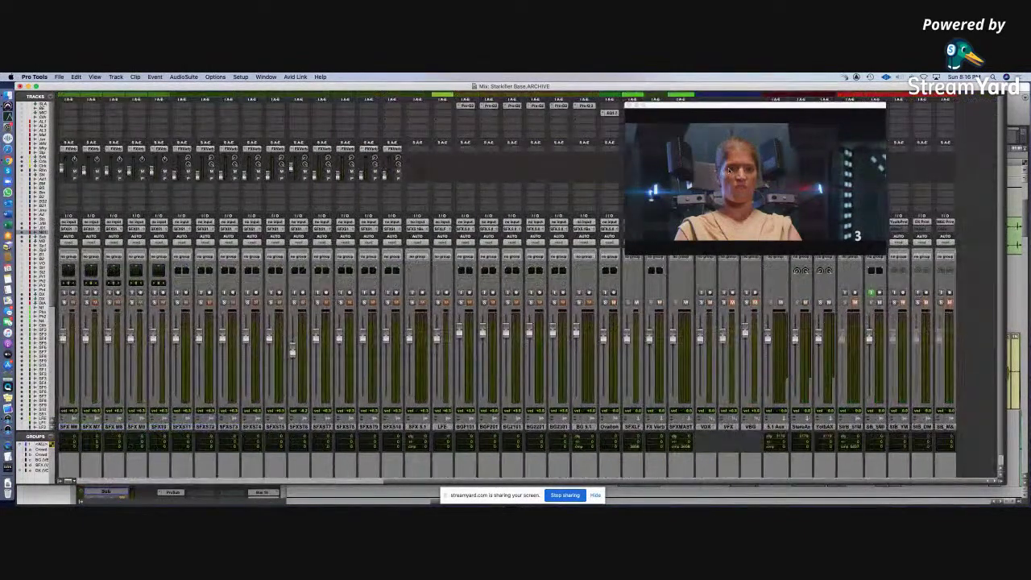
drag(739, 103, 705, 90)
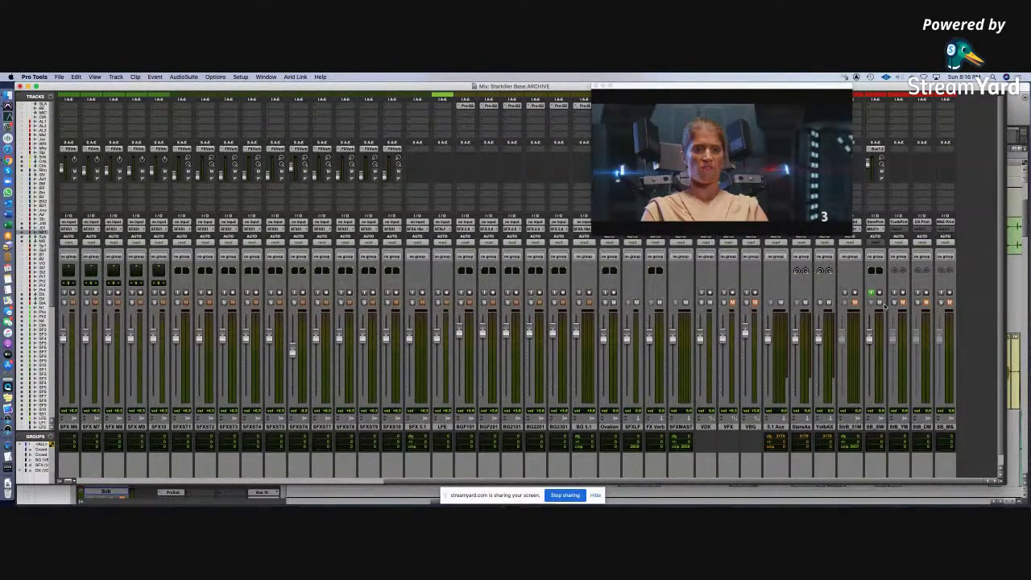
scroll(636, 326, left, 10)
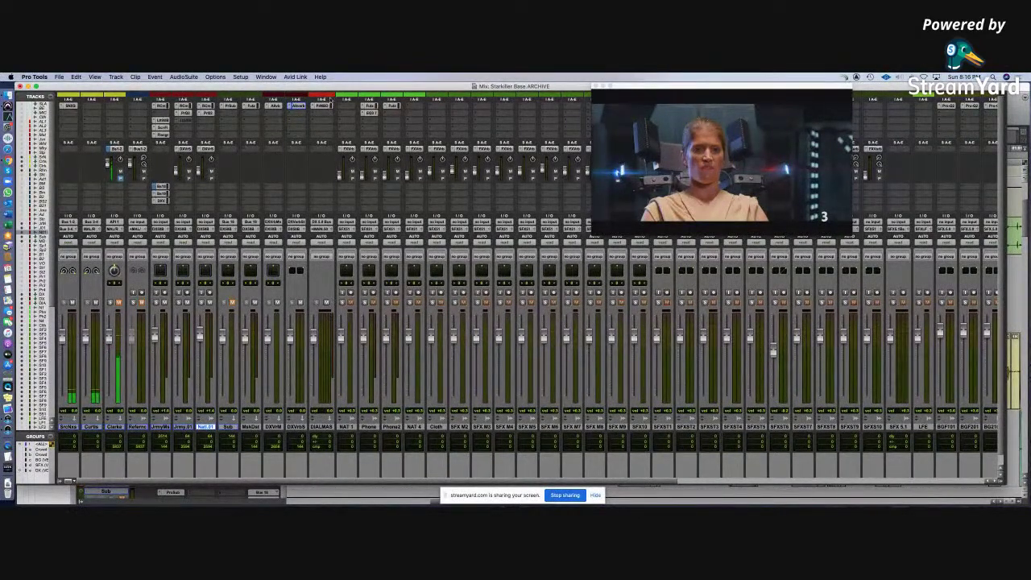
key(super+equal)
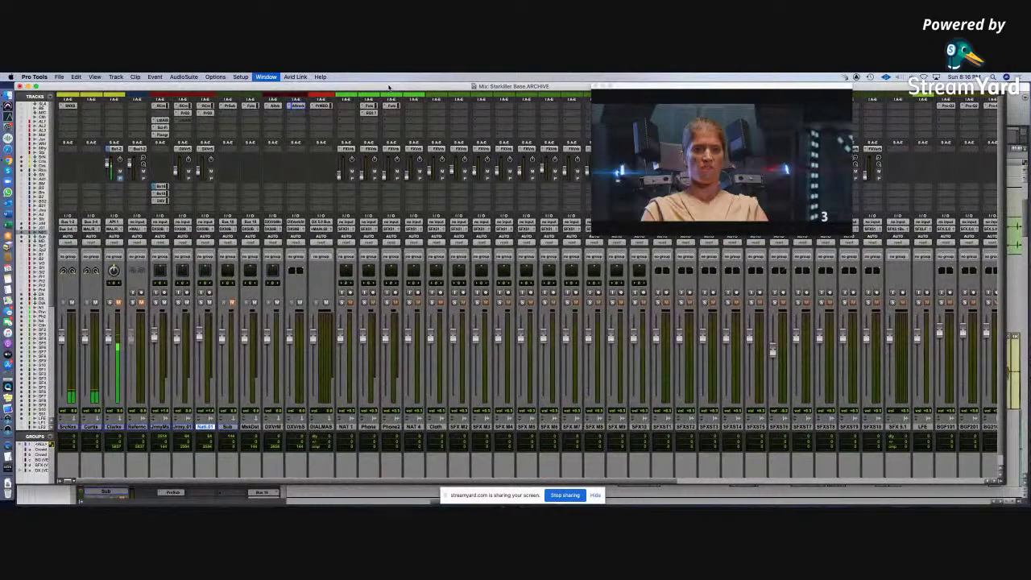
scroll(708, 278, right, 4)
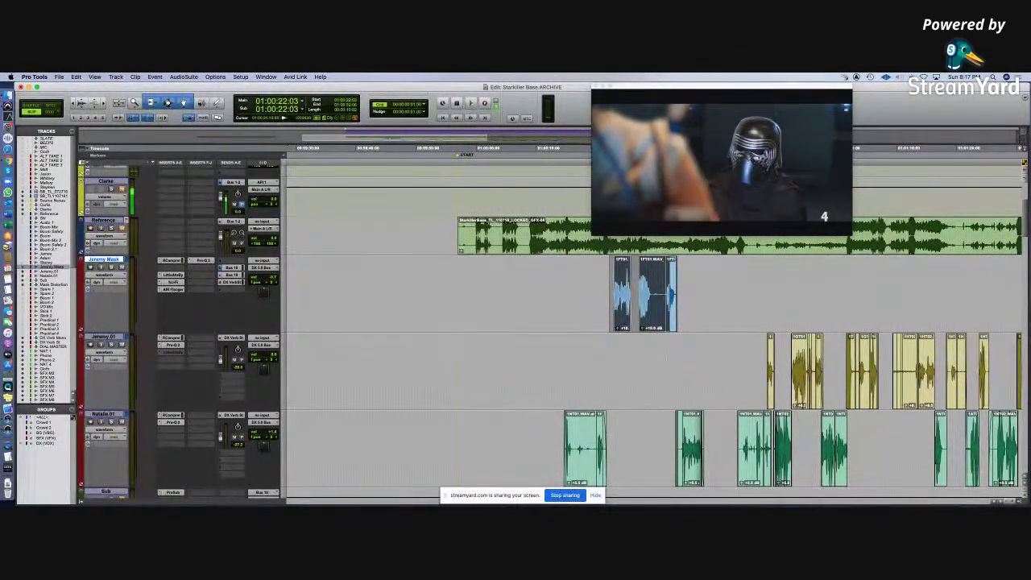
drag(689, 357, 826, 361)
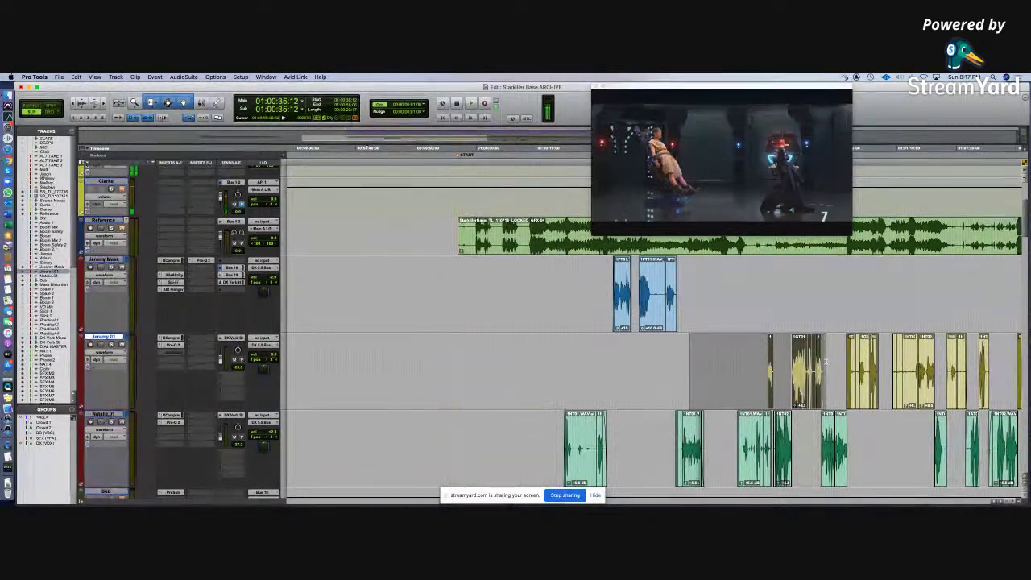
Step: Switch the blue mask, yellow and teal dialogue tracks from waveform to volume automation view
click(619, 298)
key(super+bracketleft)
key(super+bracketleft)
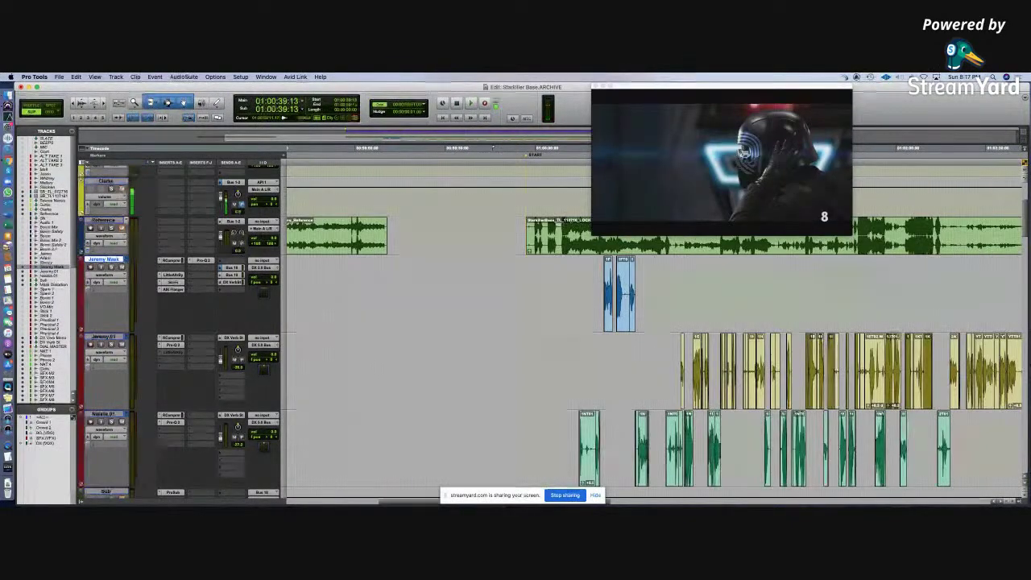
click(628, 281)
key(ctrl+minus)
key(semicolon)
key(ctrl+minus)
click(598, 431)
key(ctrl+minus)
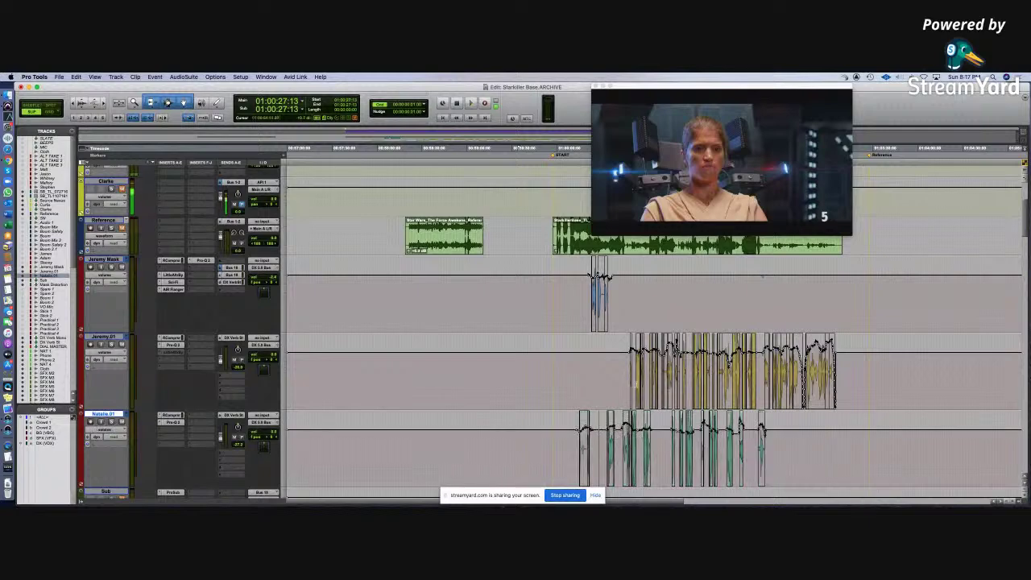
Step: Enlarge the yellow dialogue track's waveforms and play its loud clip from around 01:01:00:09
click(635, 376)
key(super+bracketright)
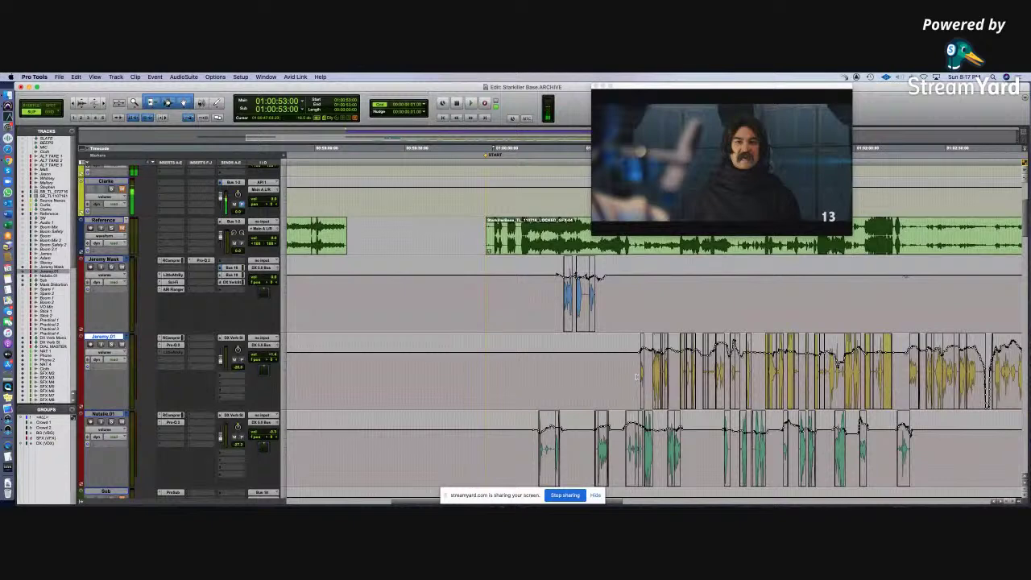
click(677, 368)
key(t)
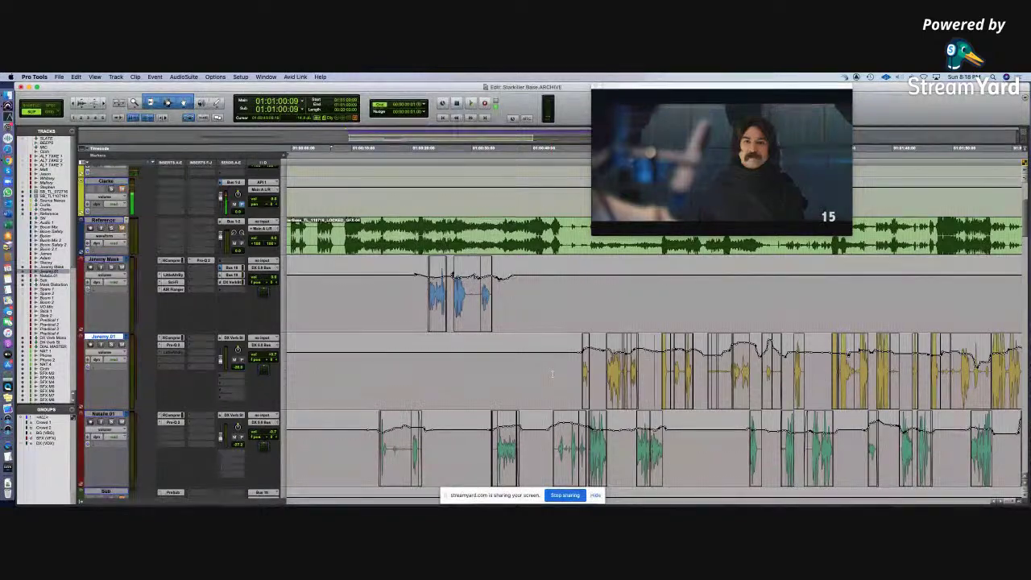
key(space)
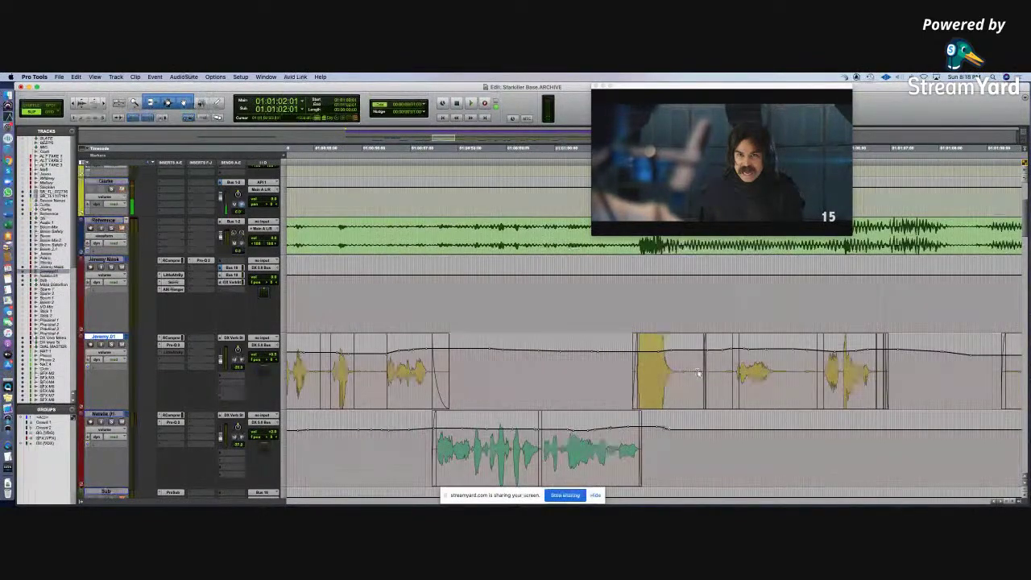
Step: Audition the yellow track's loud clip from 01:01:01:15 and the end of the line before it from about 01:00:56
scroll(646, 363, down, 2)
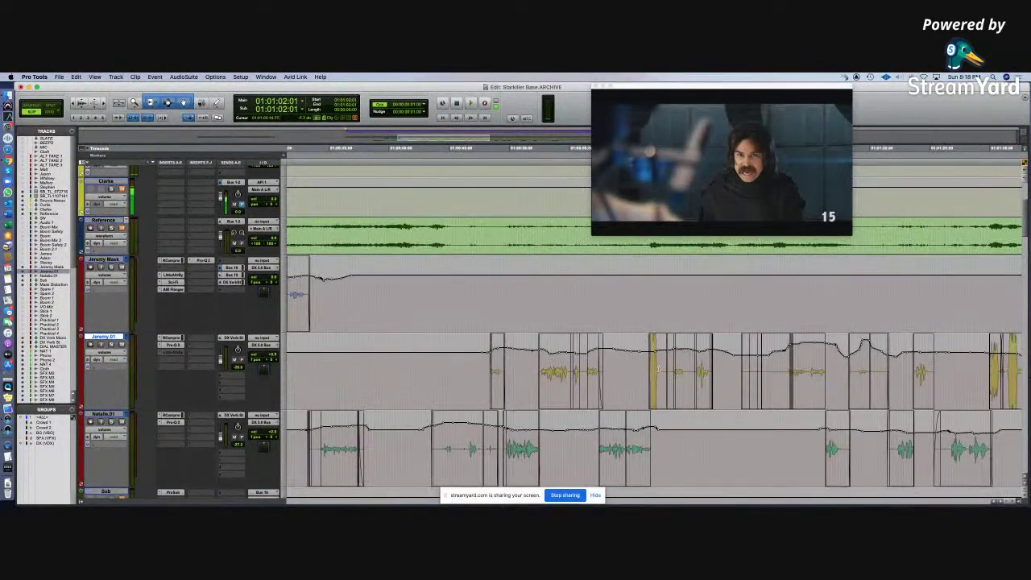
scroll(614, 371, up, 2)
scroll(622, 371, down, 1)
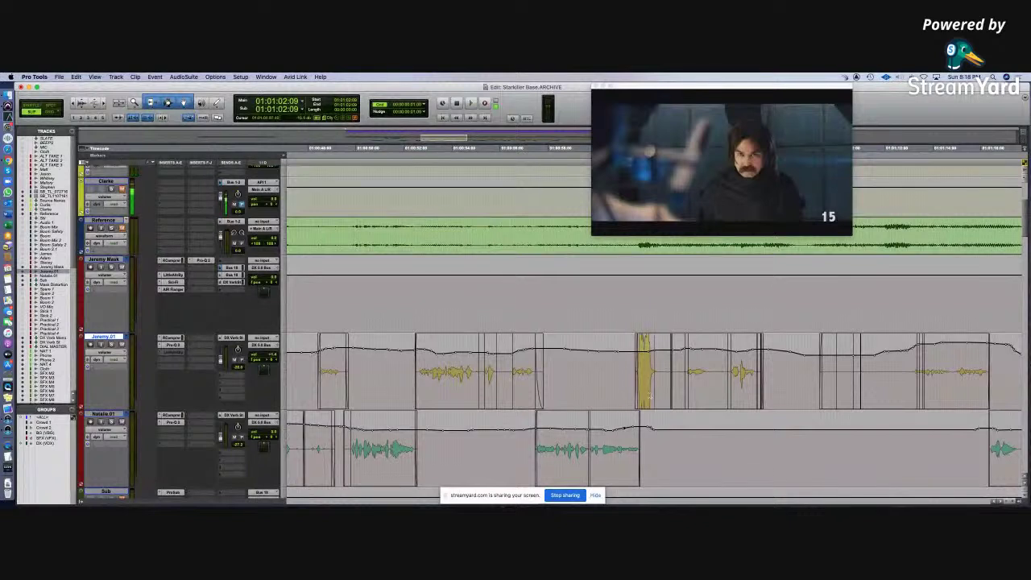
click(636, 371)
key(space)
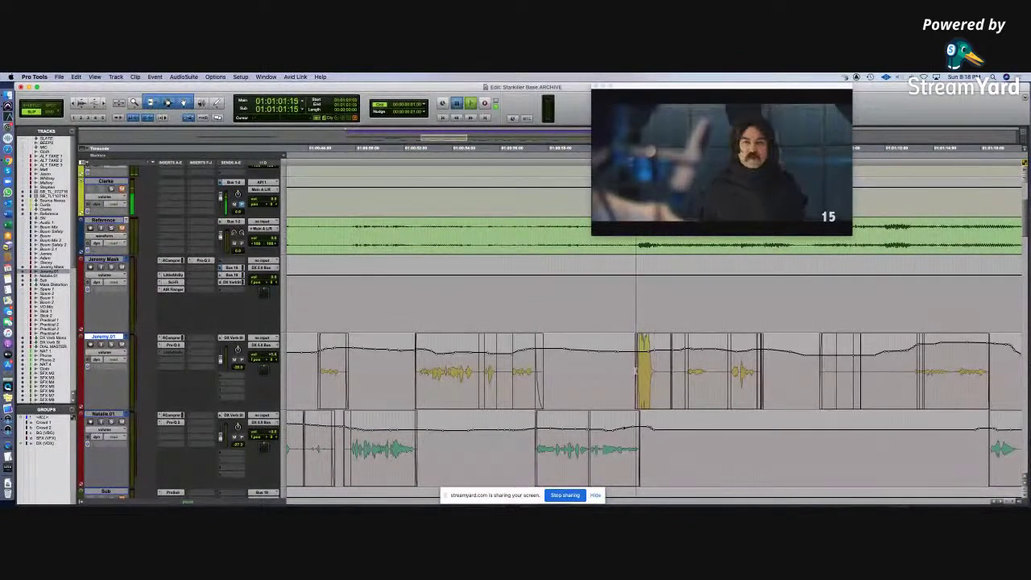
key(space)
click(506, 374)
key(space)
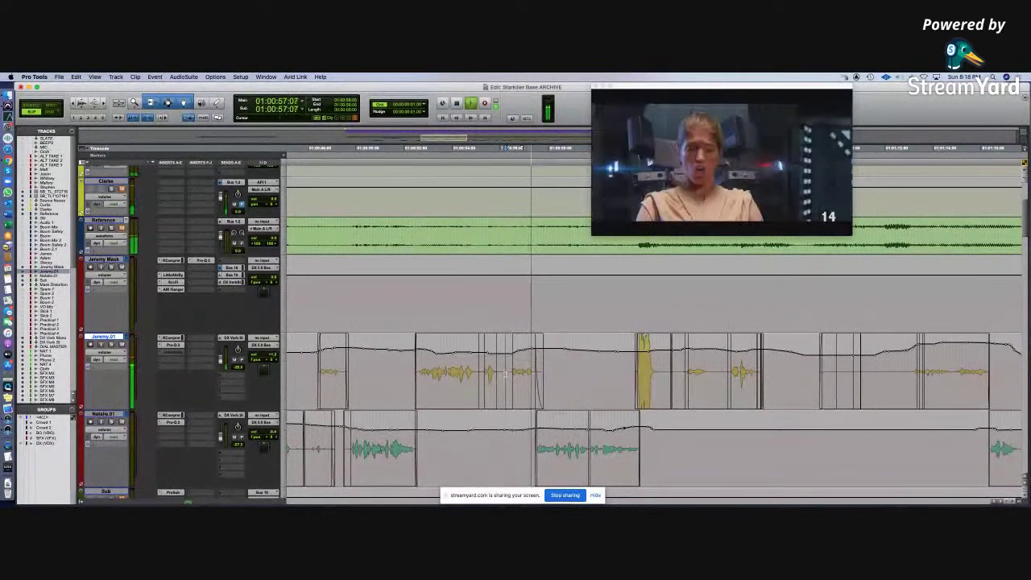
Step: Play the yellow dialogue track's line from 01:00:52:10 with its Renaissance Compressor open to watch the compression, and close the plug-in
key(space)
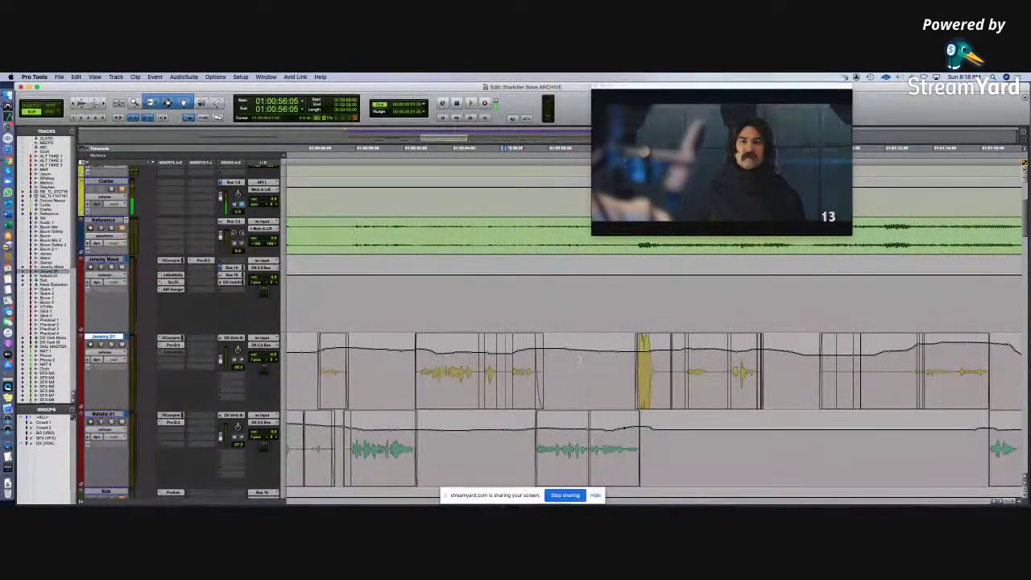
click(171, 338)
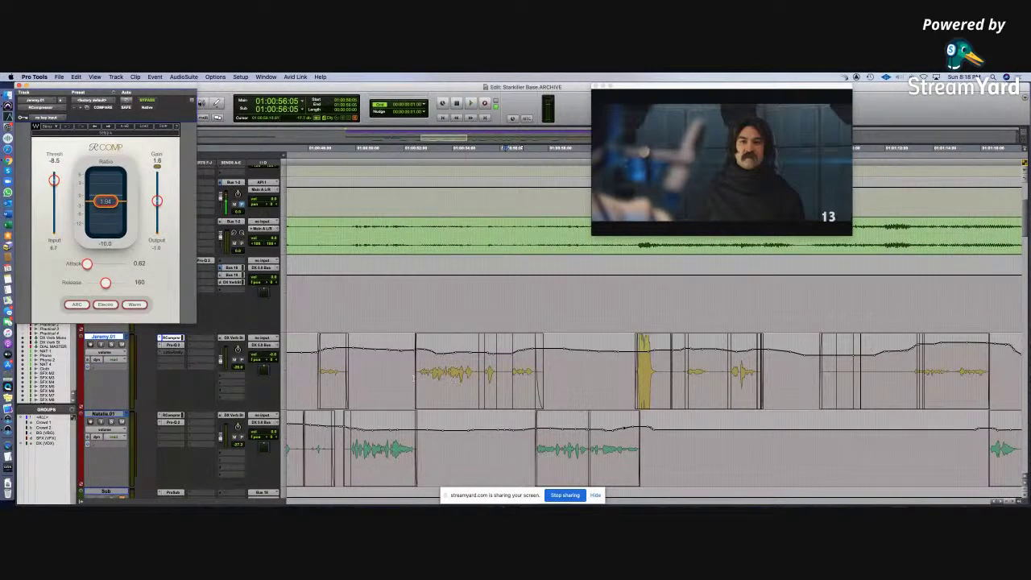
click(414, 371)
key(space)
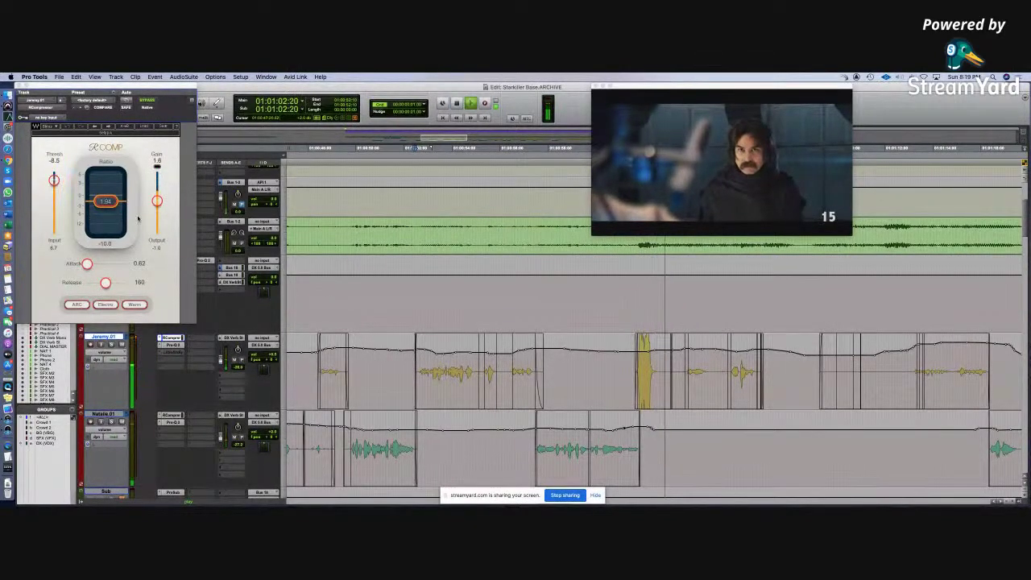
key(space)
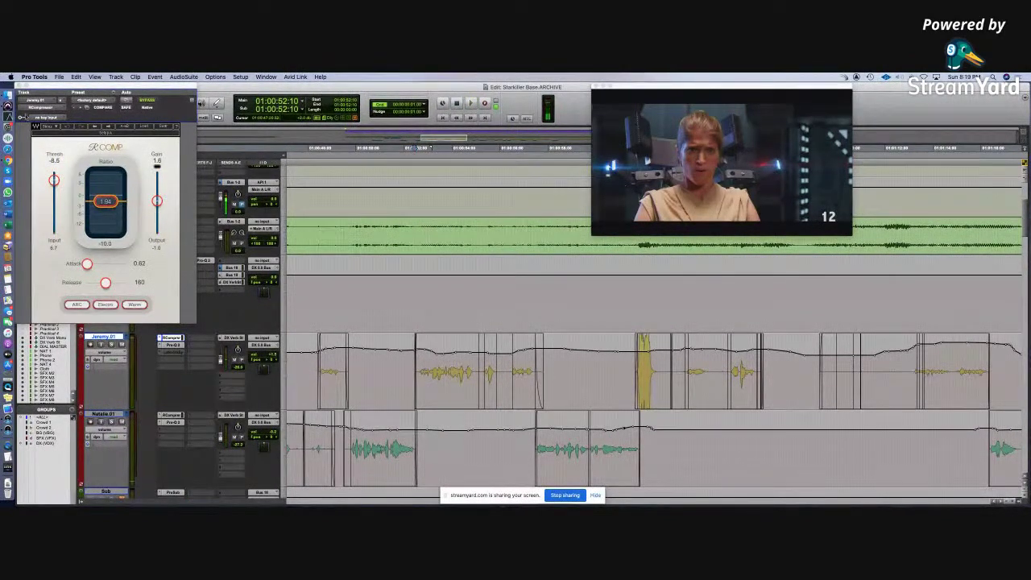
click(18, 83)
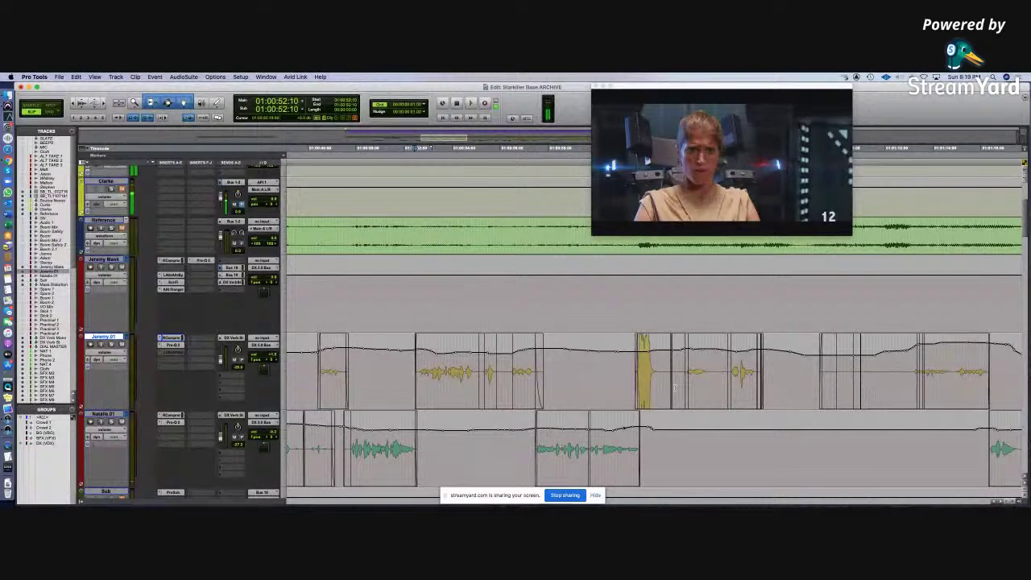
Step: Examine the volume automation around the yellow dialogue track's loud clip at 01:01:01:15 and across the surrounding clips
click(636, 376)
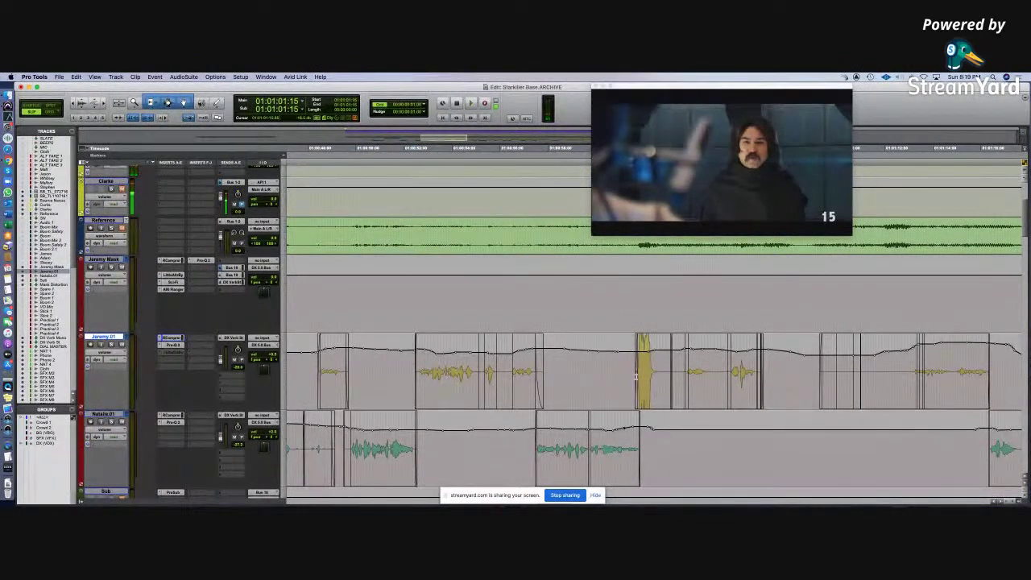
key(r)
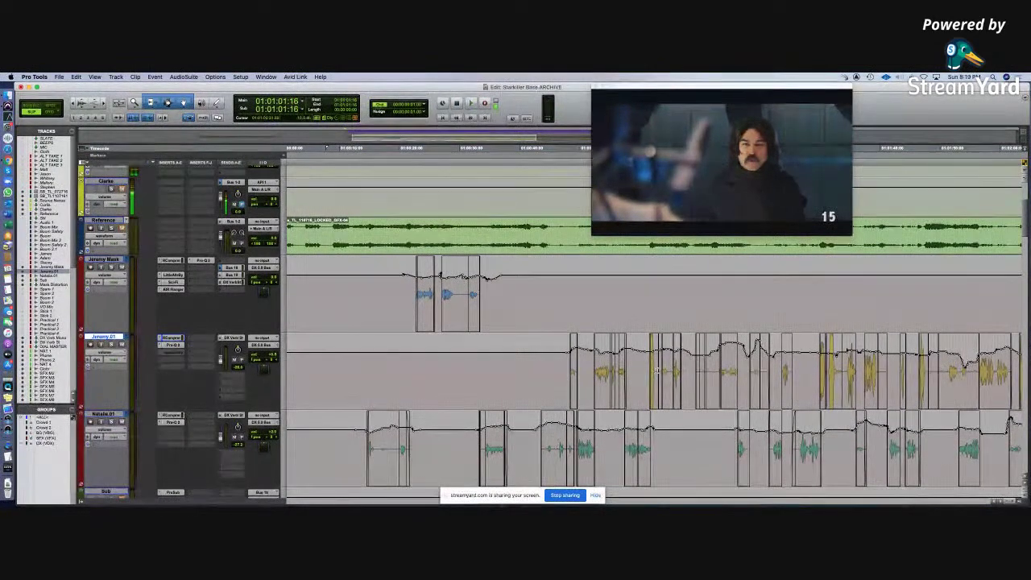
scroll(657, 371, down, 2)
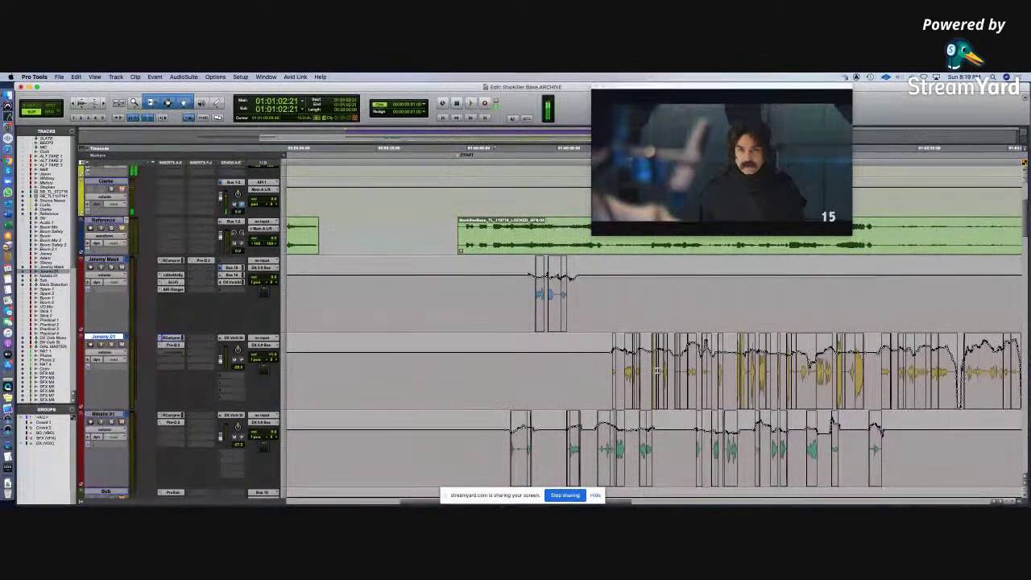
scroll(659, 371, up, 2)
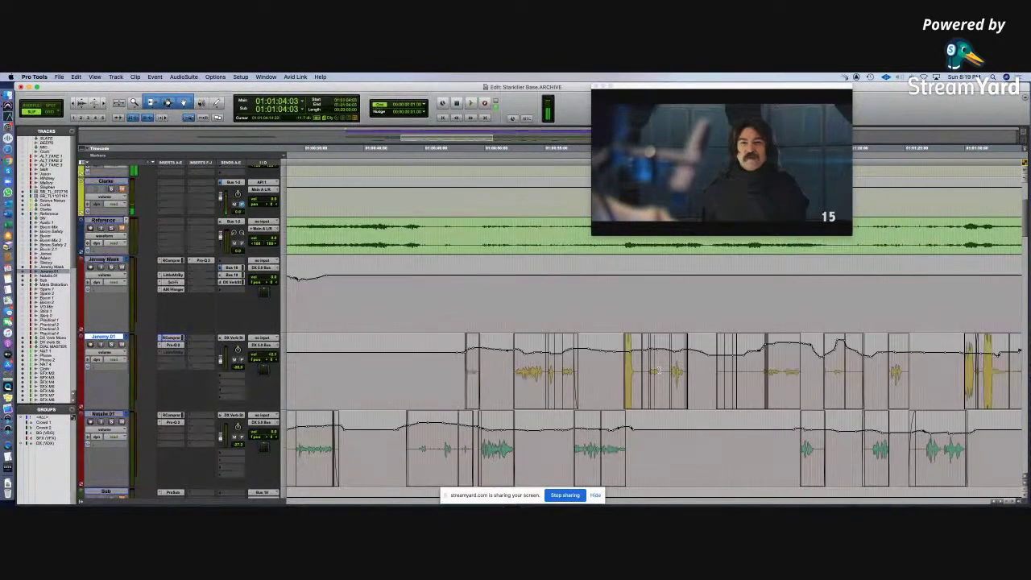
scroll(659, 371, down, 1)
scroll(659, 369, down, 3)
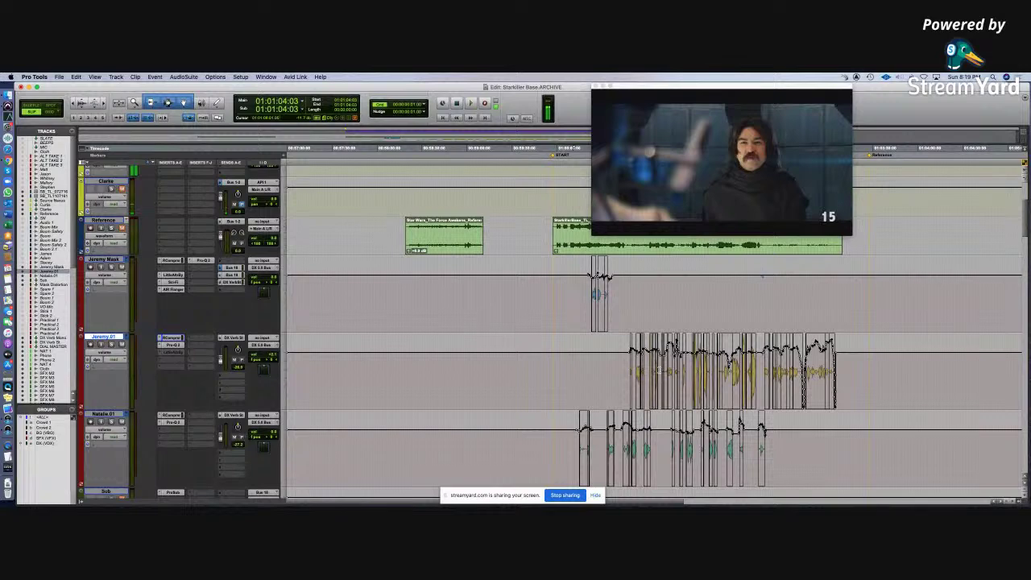
Step: Compare the volume automation of the blue, yellow and teal dialogue tracks, with the cursor moved between 01:01:17:16 and 01:01:21:20
click(659, 370)
scroll(661, 370, up, 2)
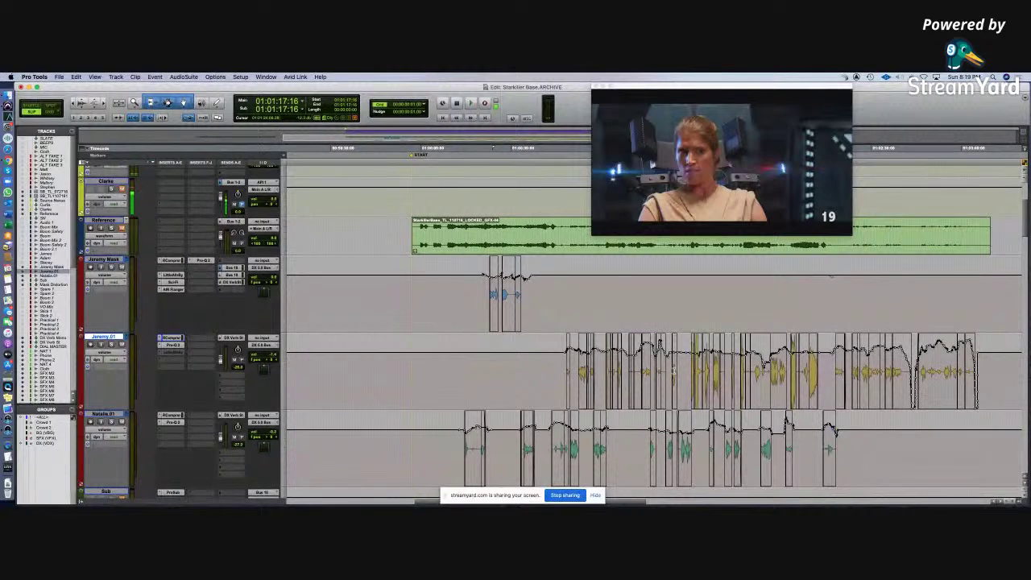
click(660, 364)
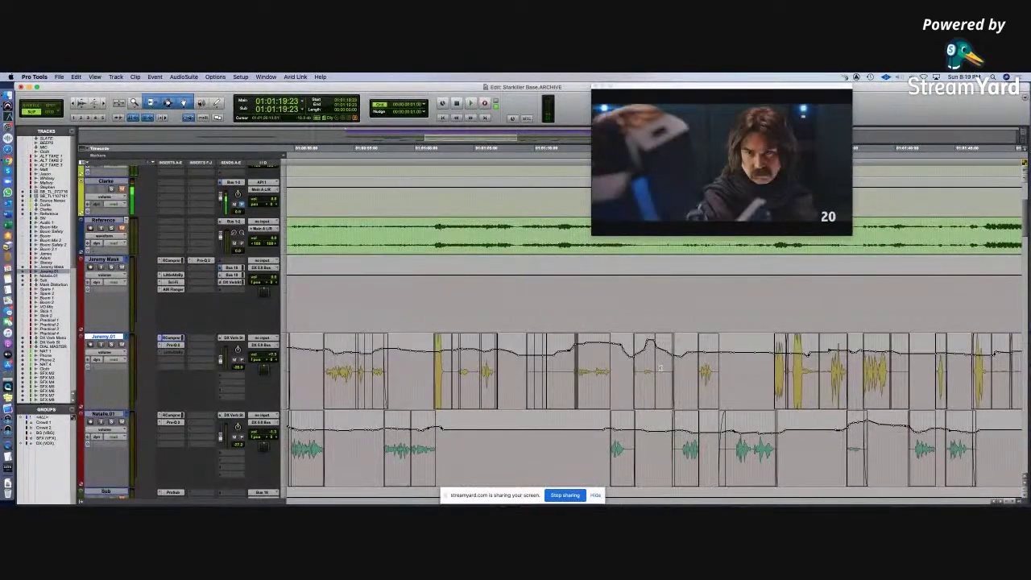
scroll(660, 367, left, 5)
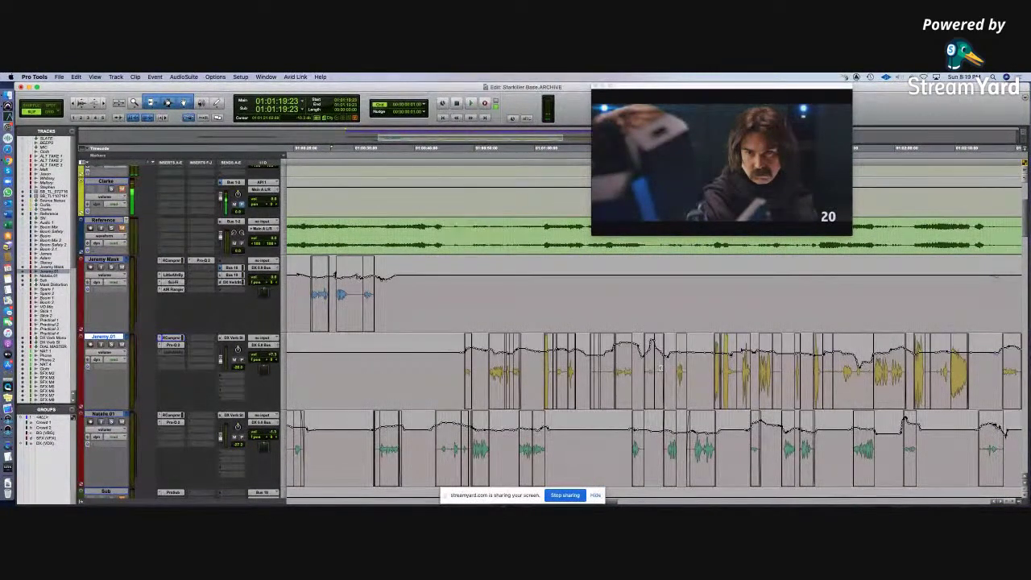
alt+scroll(660, 369, down, 2)
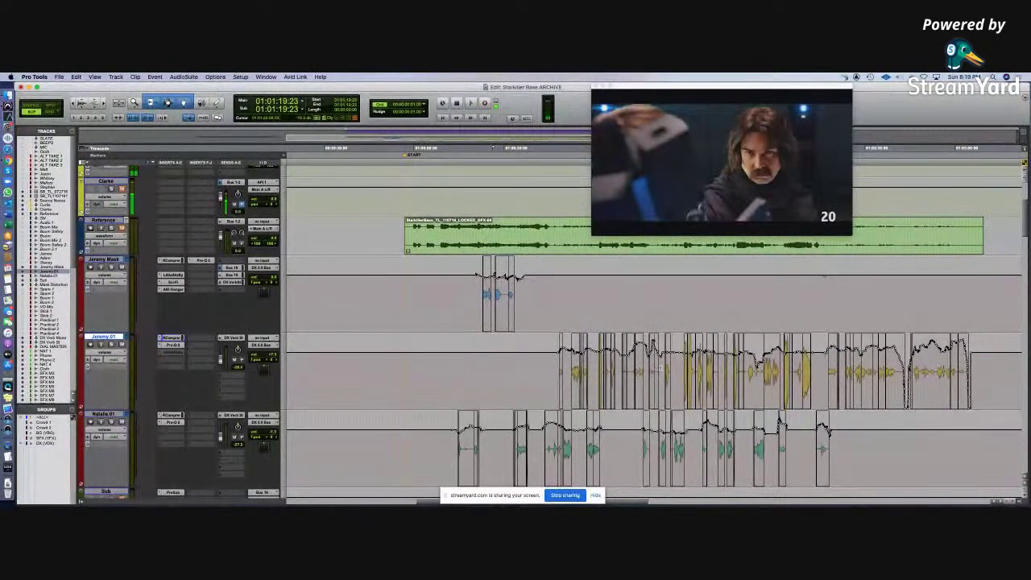
scroll(661, 368, left, 2)
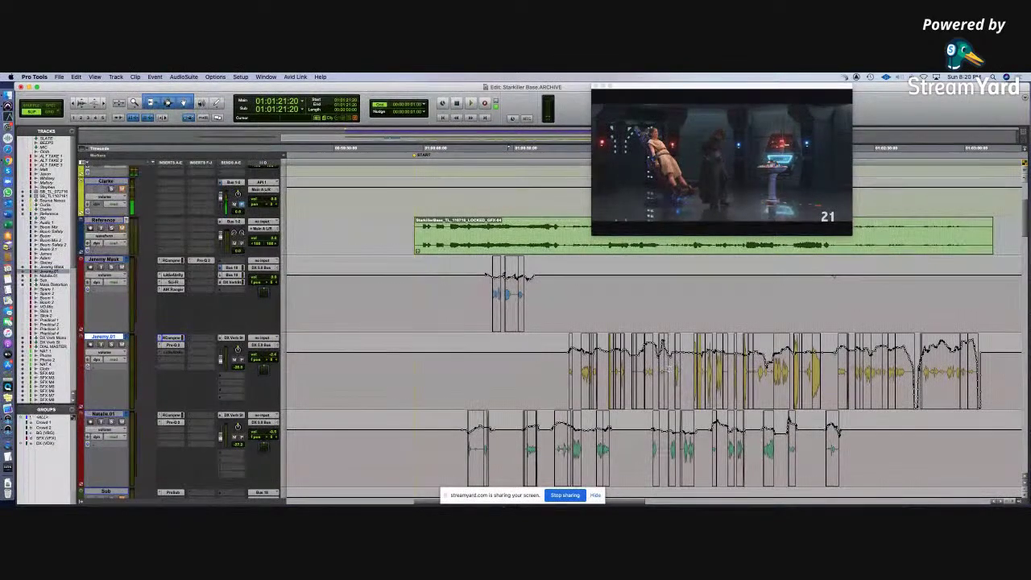
scroll(668, 369, down, 6)
scroll(669, 368, up, 6)
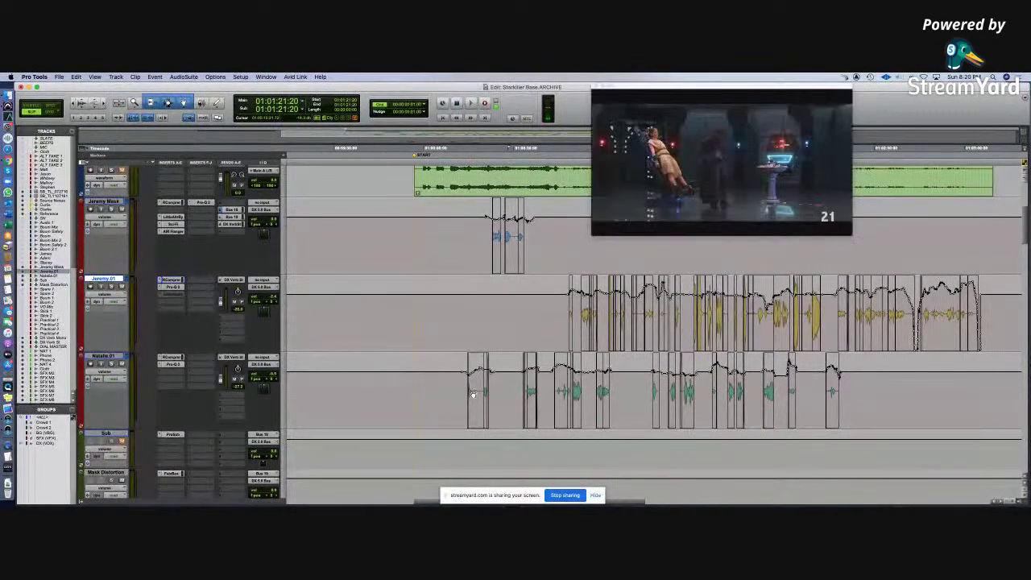
Step: Check the session setup briefly and inspect the limiter inserts on the 5.1 and stereo master channels in the mixer
key(super+KP_2)
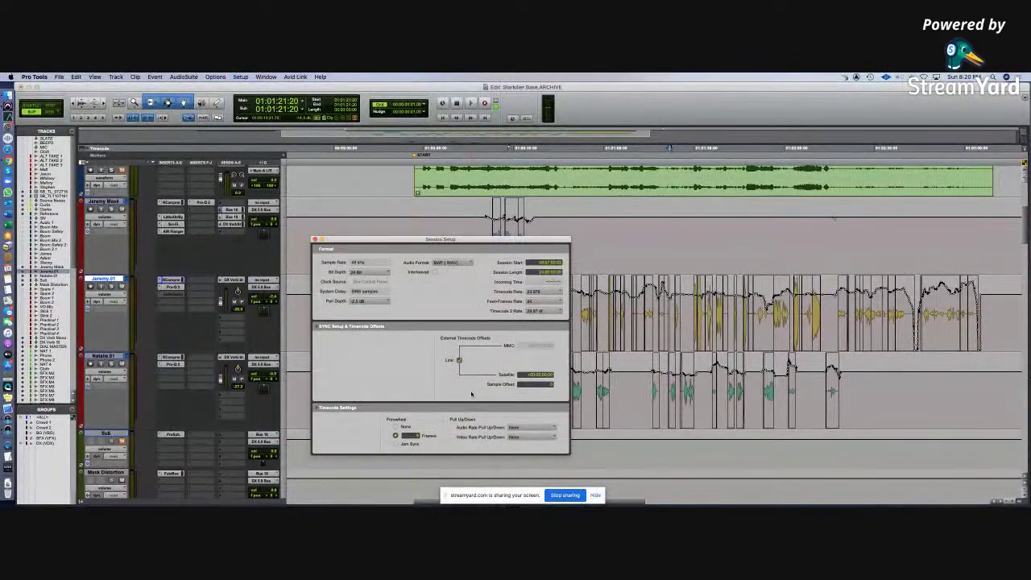
key(super+KP_2)
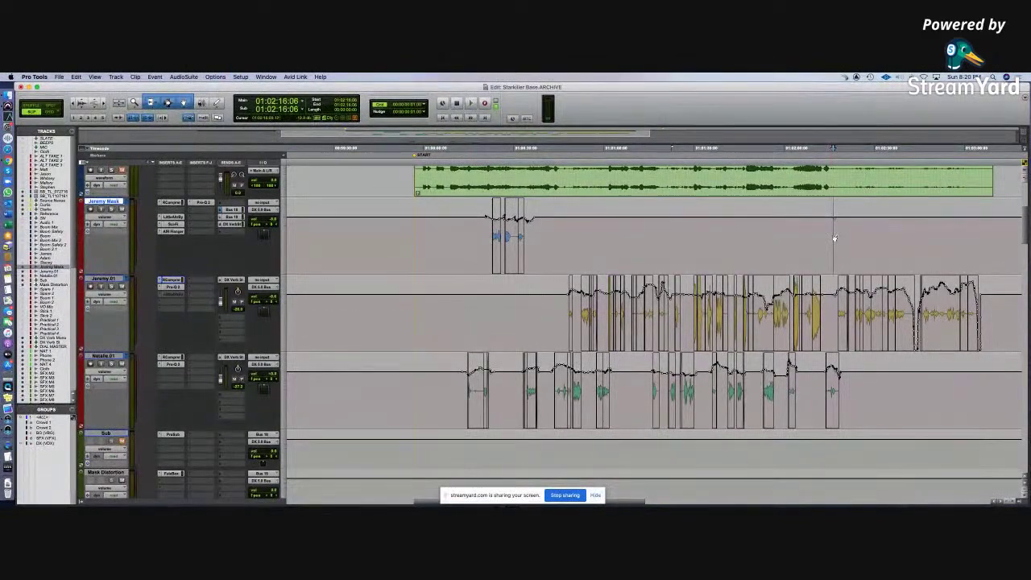
key(super+equal)
scroll(856, 127, right, 10)
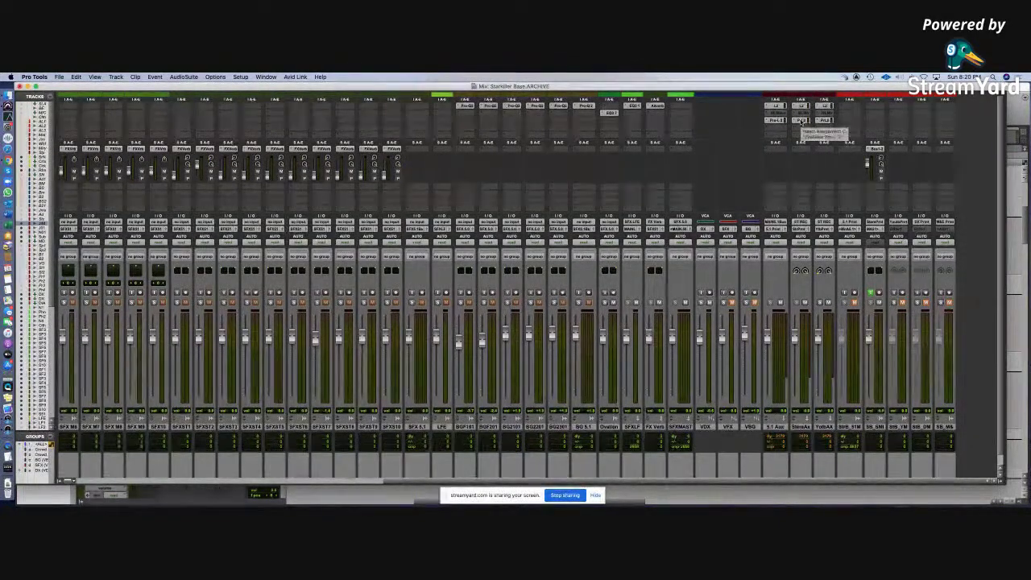
key(super+equal)
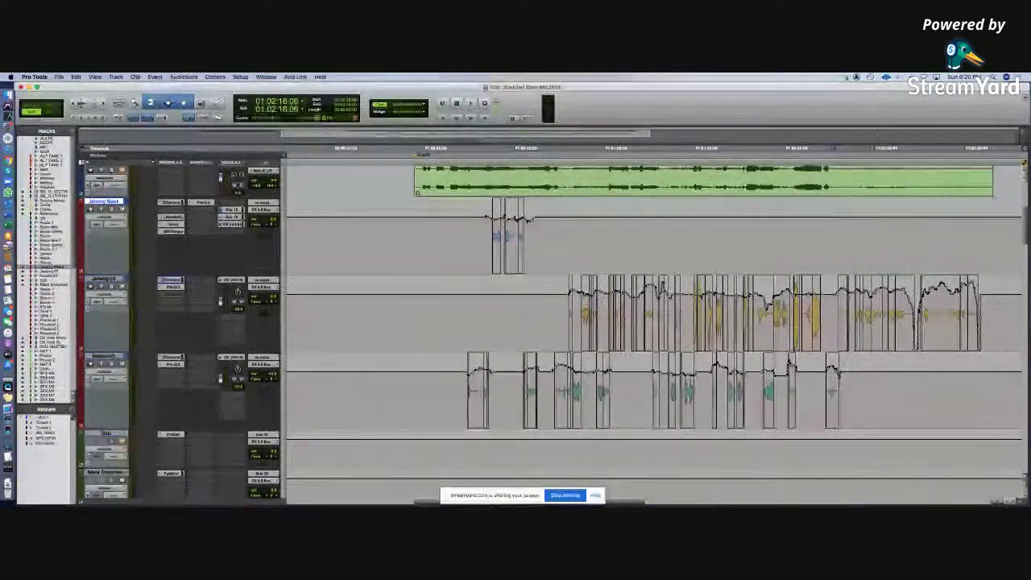
Step: Place the cursor at the start of the yellow dialogue line at 01:00:52:11 and show the video window
click(614, 305)
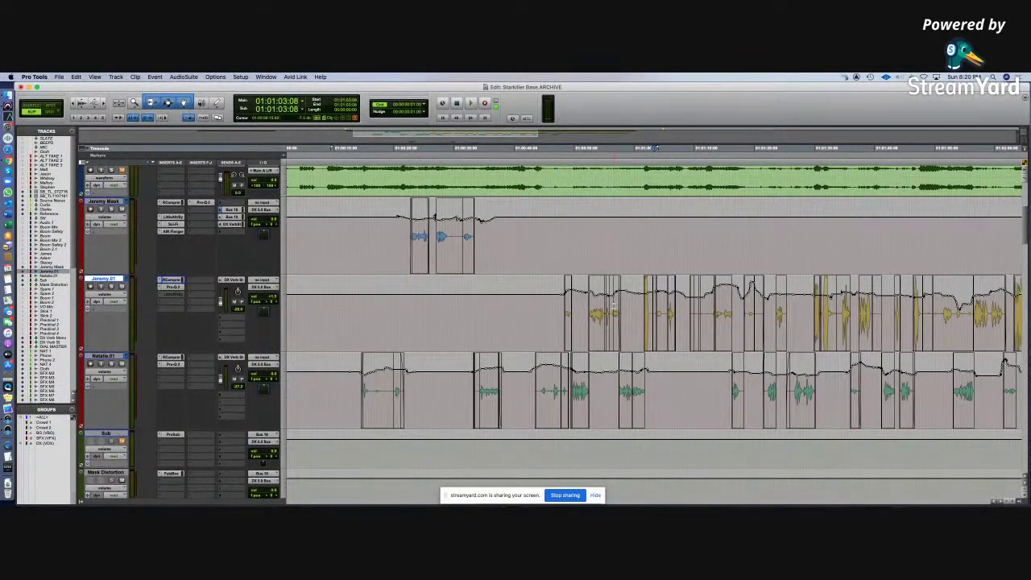
key(super+bracketleft)
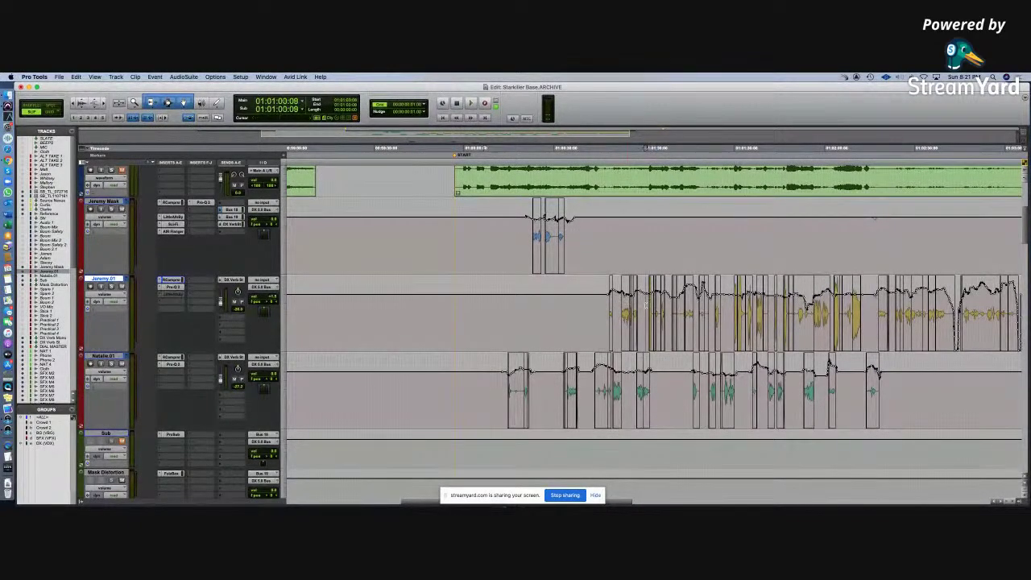
key(t)
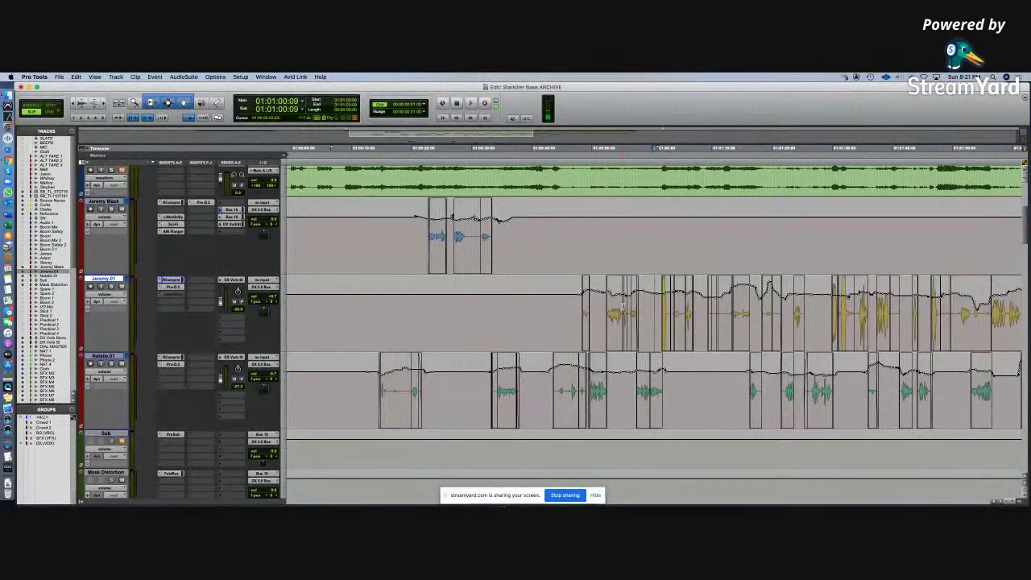
key(r)
key(r)
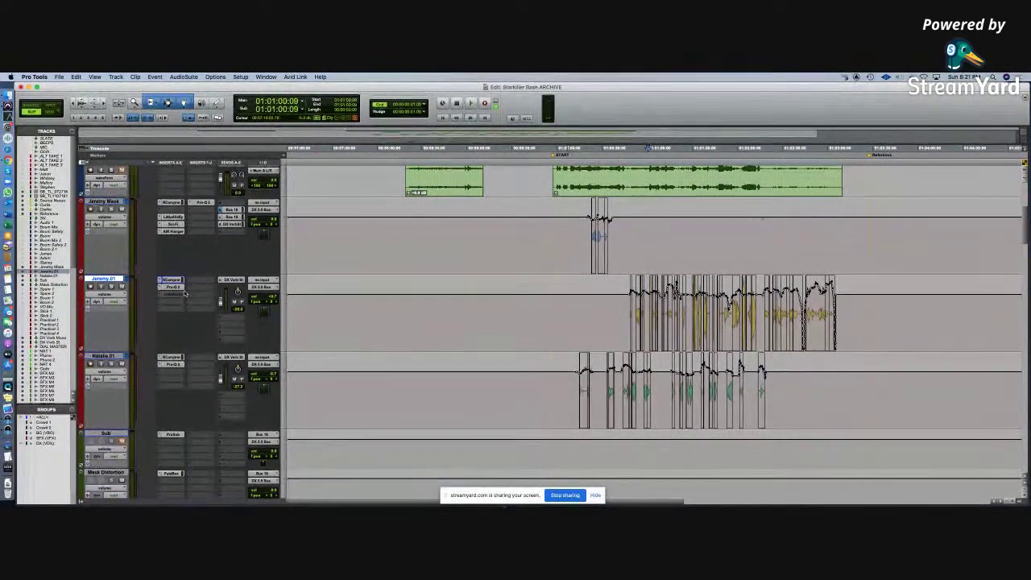
scroll(639, 309, up, 3)
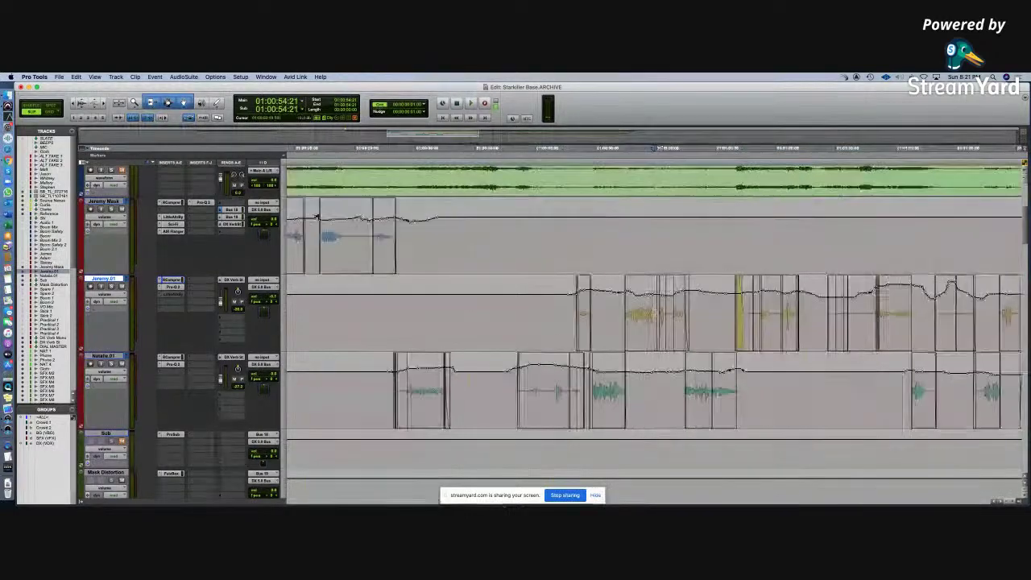
click(627, 315)
key(super+9)
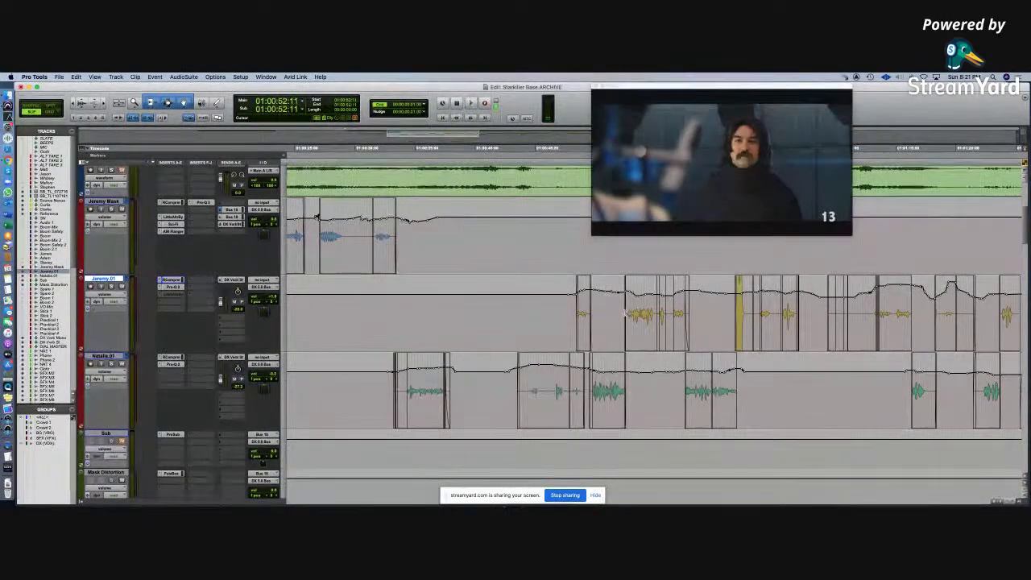
Step: Examine the Pro-Q 2 equalizer bands on the yellow dialogue track and on the teal dialogue track, closing each plug-in window
click(173, 287)
drag(161, 86, 520, 164)
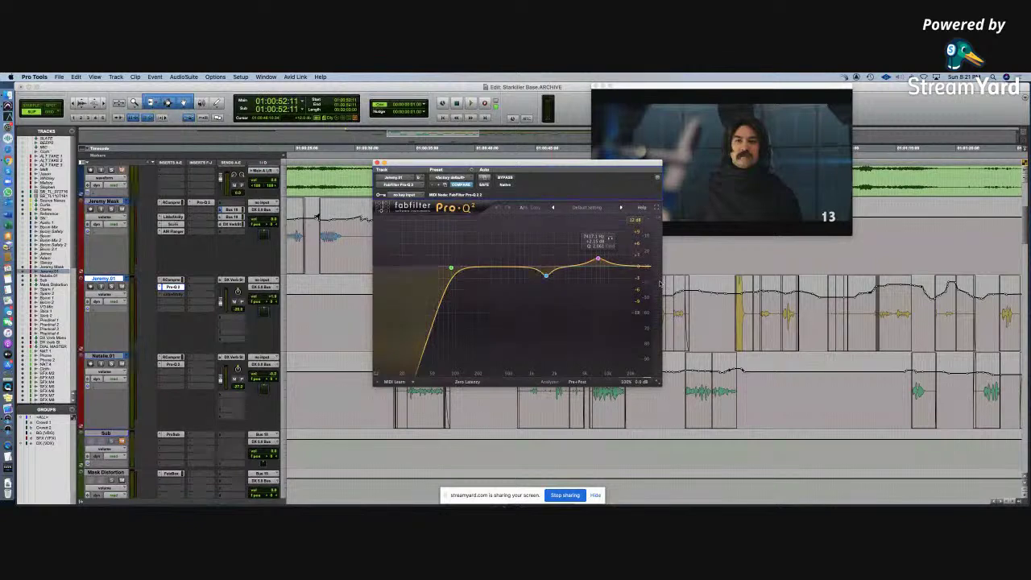
mouse_move(547, 277)
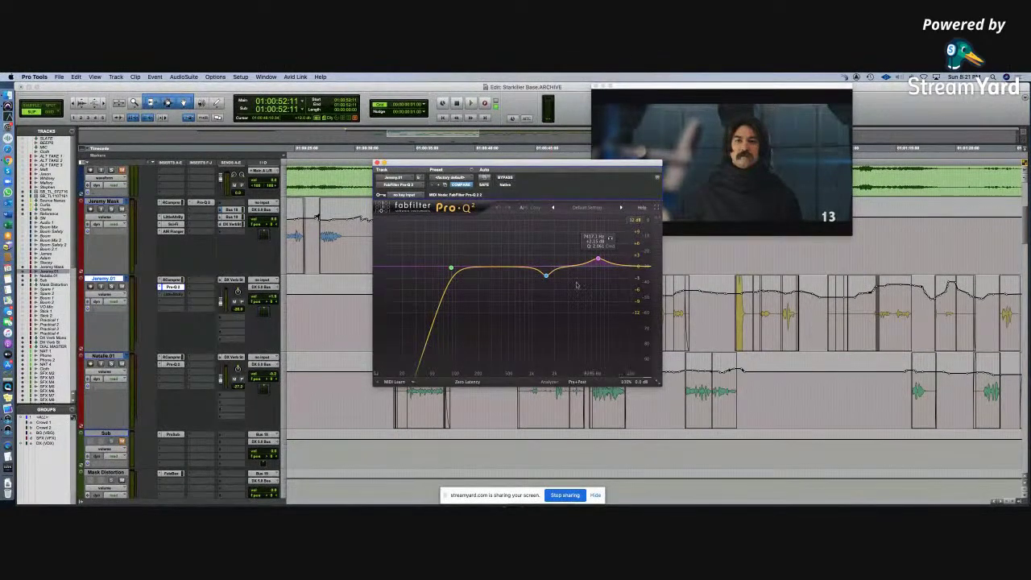
click(377, 162)
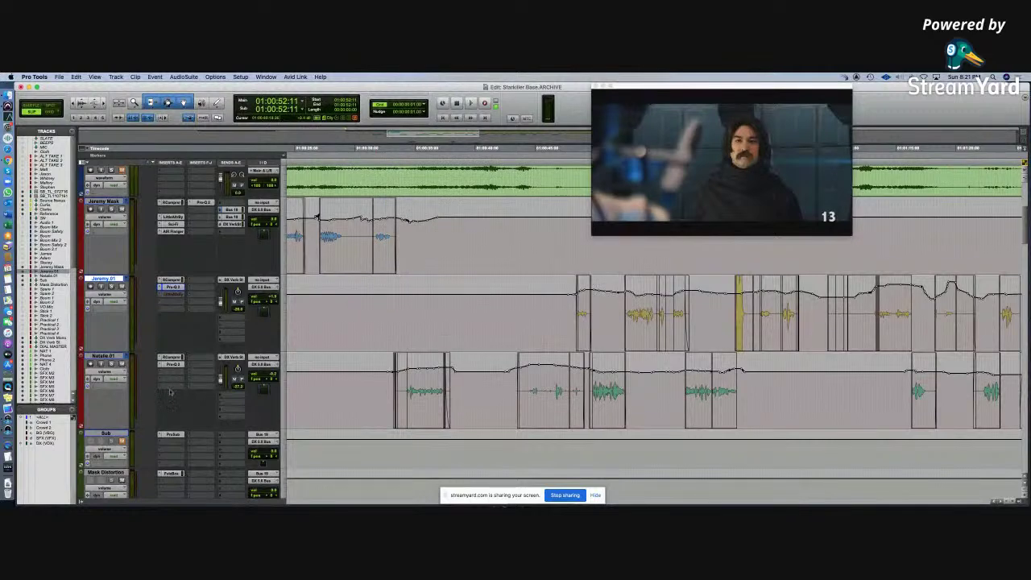
click(171, 364)
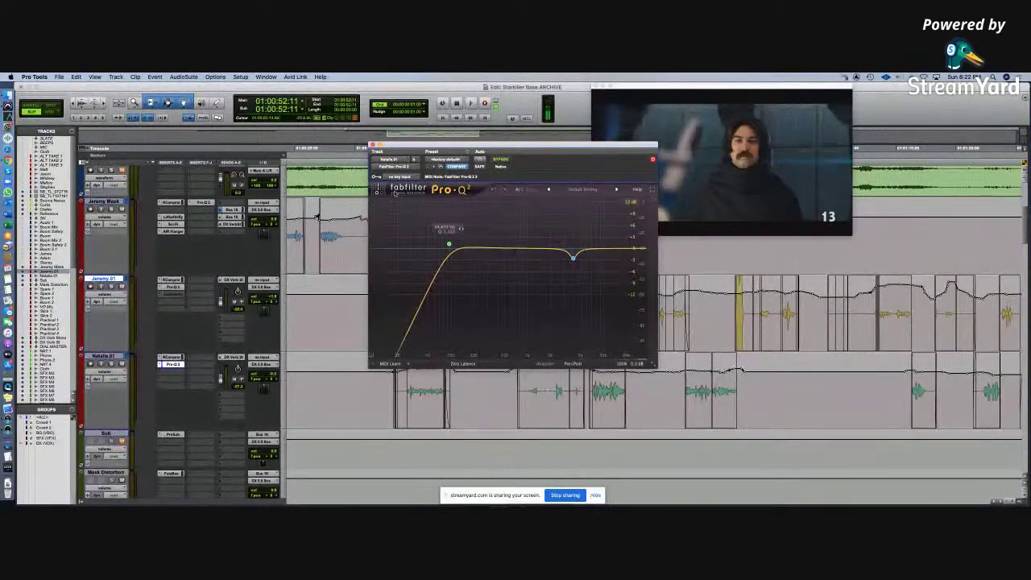
click(373, 145)
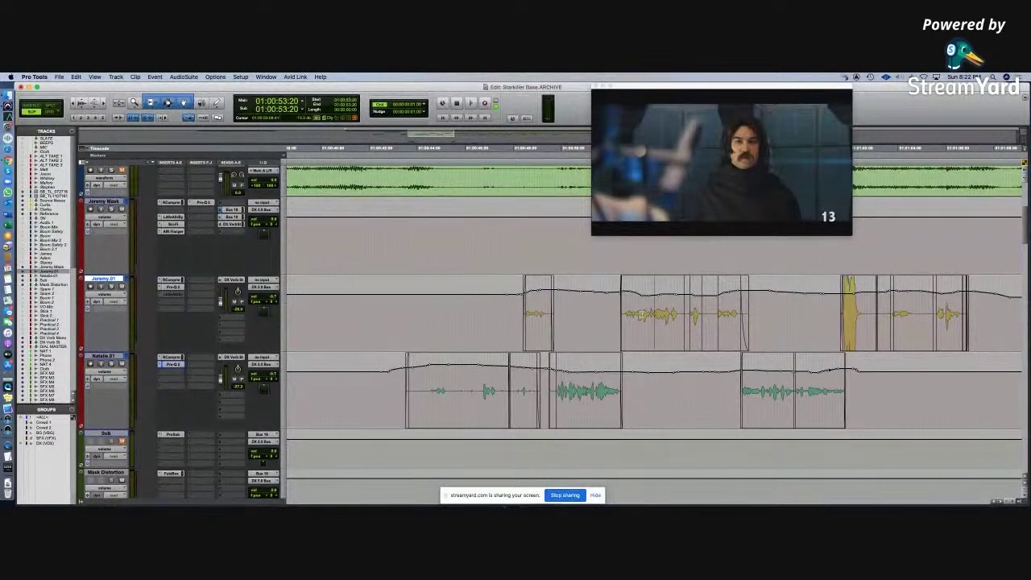
Step: Review the yellow line around 01:00:52:07 and the volume automation across all dialogue clips to about 01:01:24:09
click(653, 313)
scroll(652, 313, left, 1)
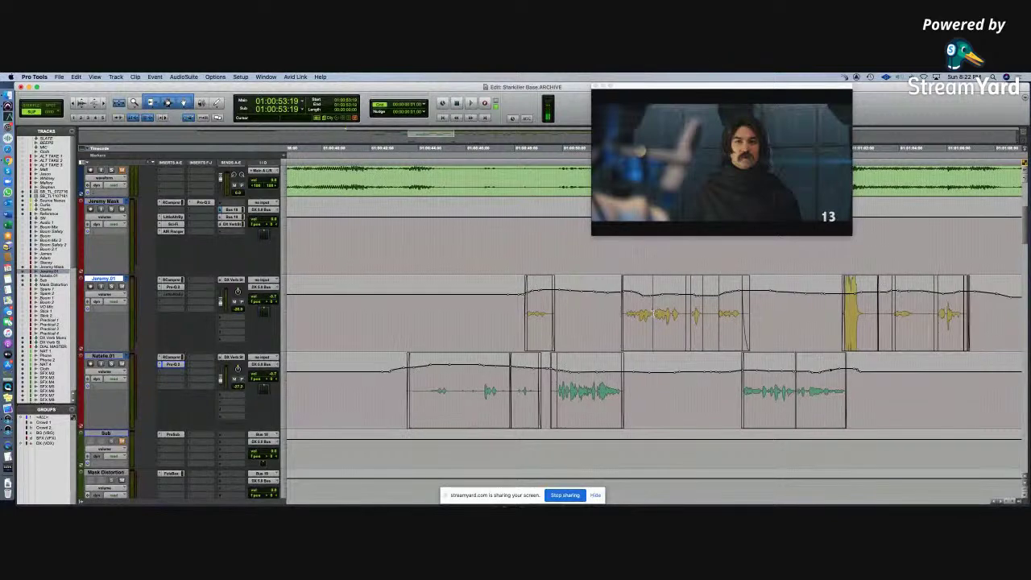
click(610, 317)
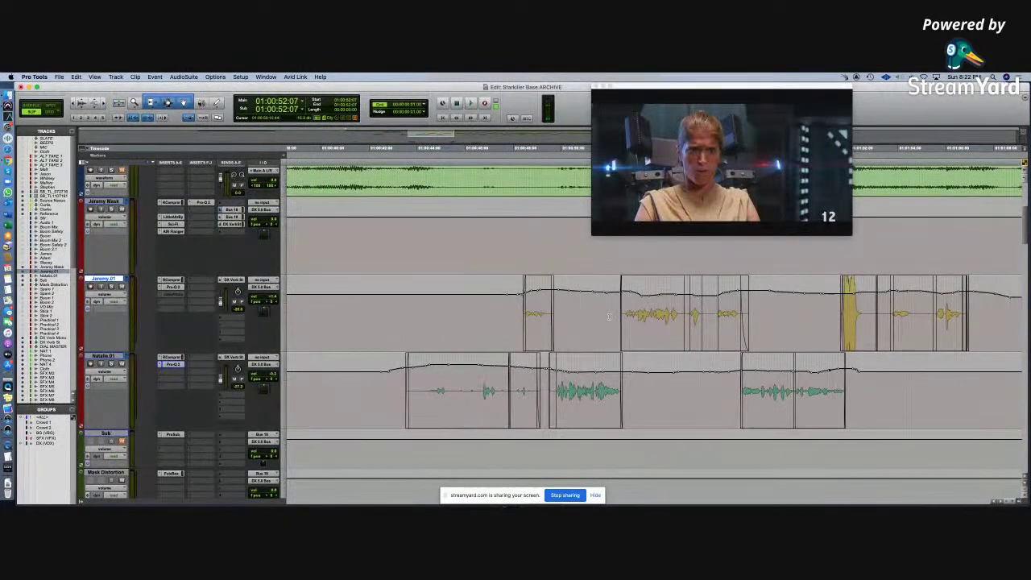
scroll(610, 316, down, 6)
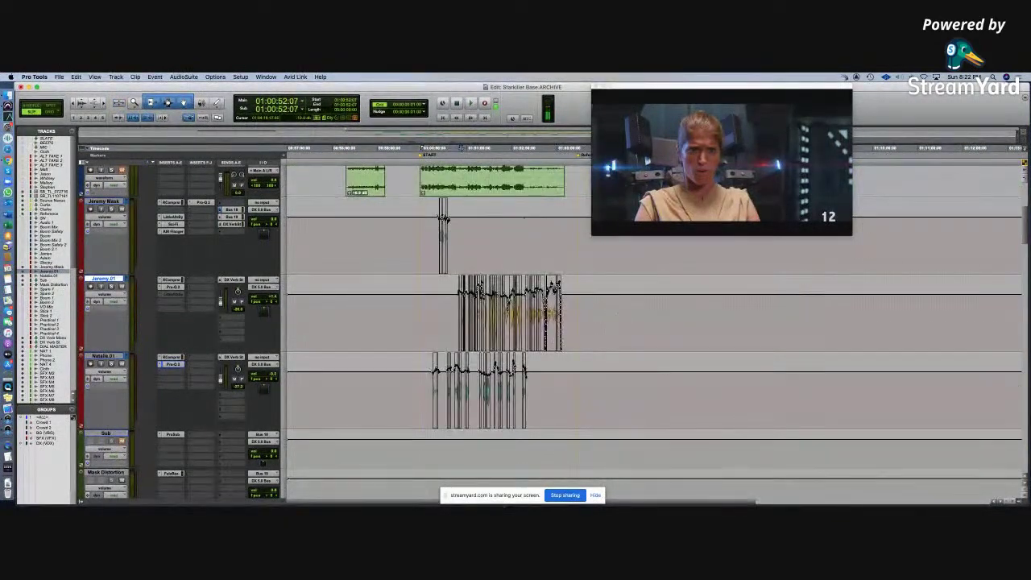
scroll(500, 316, up, 4)
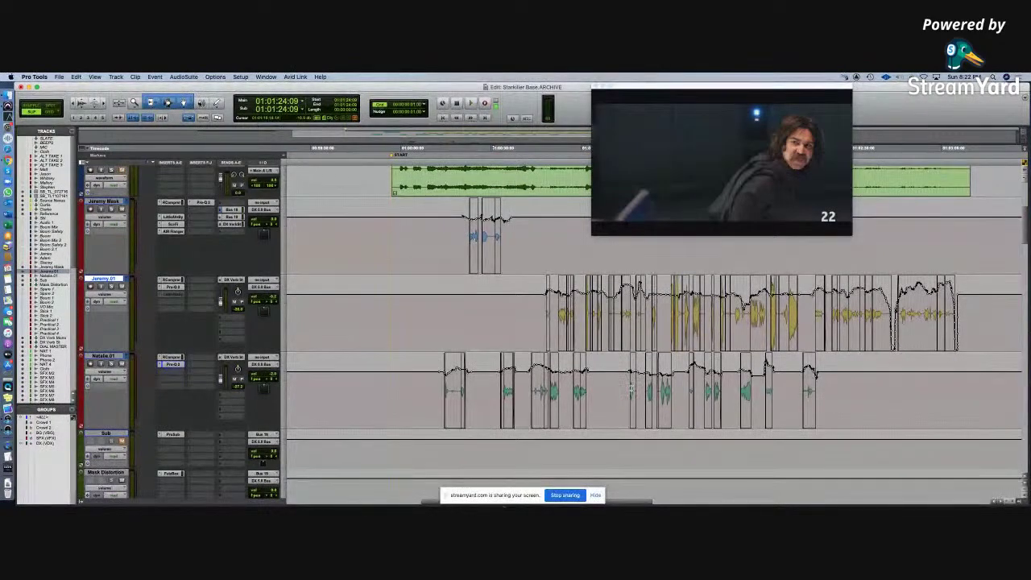
Step: Switch the yellow and teal dialogue tracks from volume automation to waveform view and examine the clips around 01:01:17:12
scroll(617, 390, up, 3)
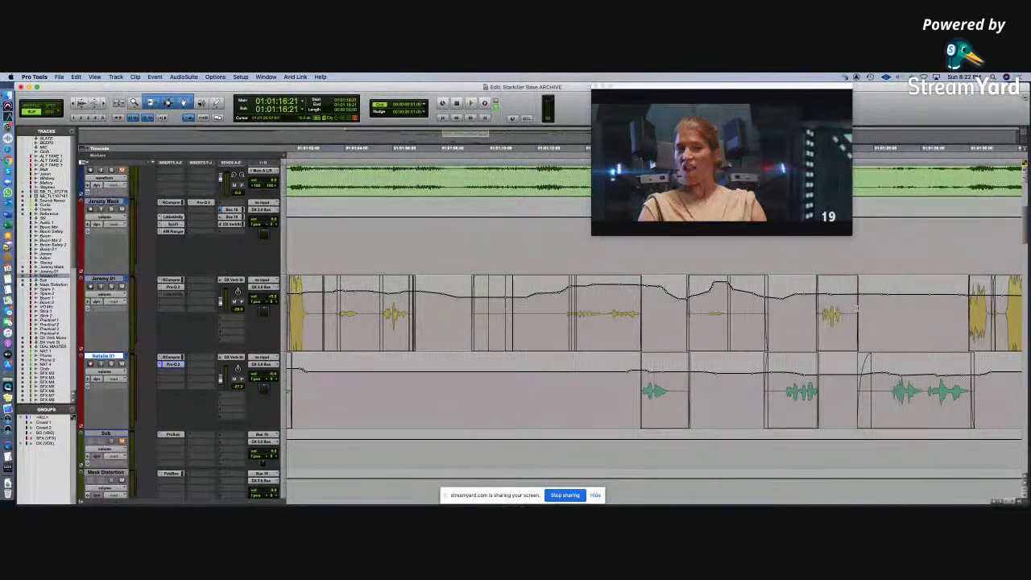
key(ctrl+minus)
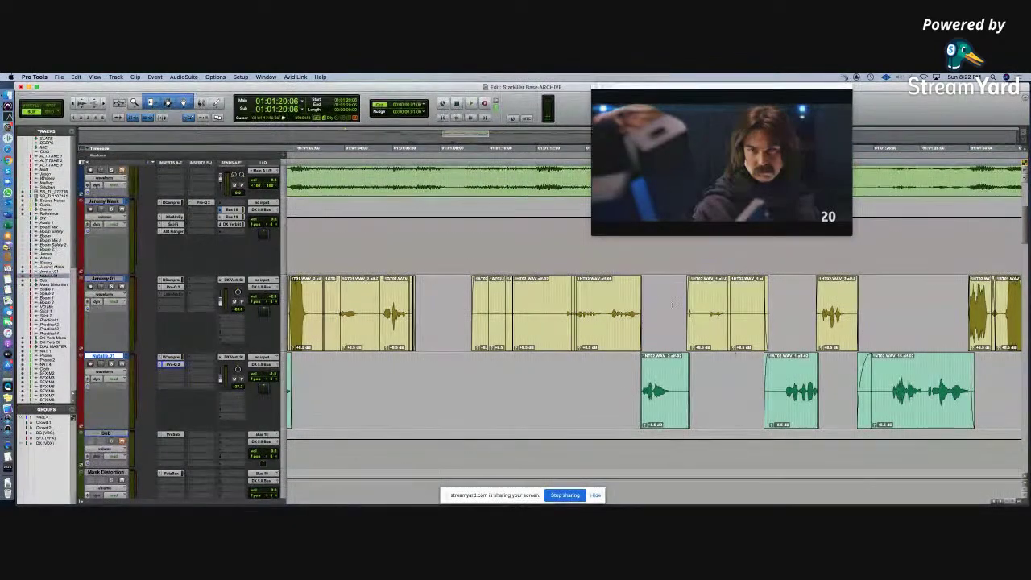
scroll(673, 304, up, 2)
key(super+alt+bracketright)
key(super+alt+bracketright)
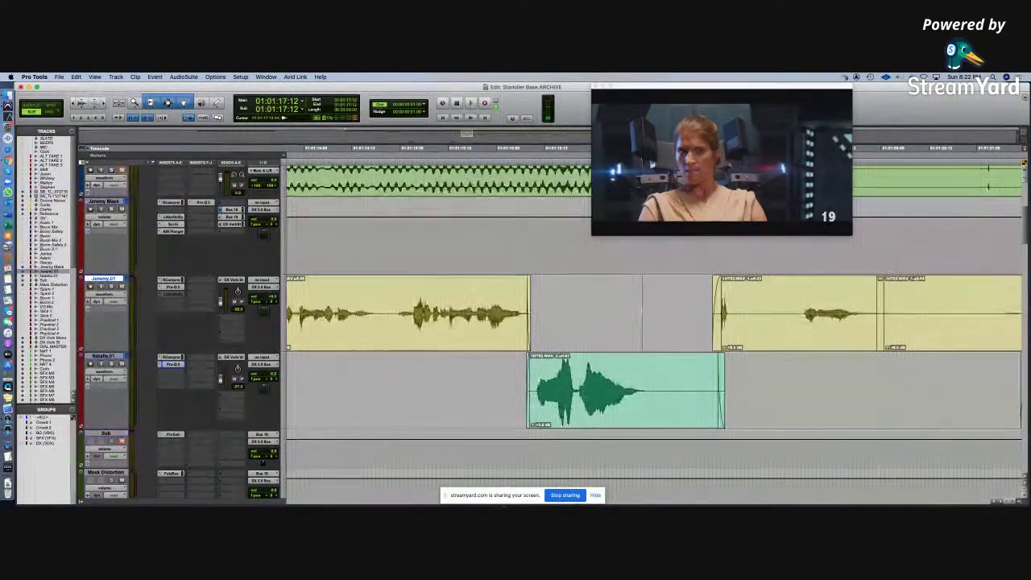
Step: Extend the end of the yellow clip across the teal line and audition each track soloed from 01:01:16:07 to compare them
drag(529, 346, 642, 336)
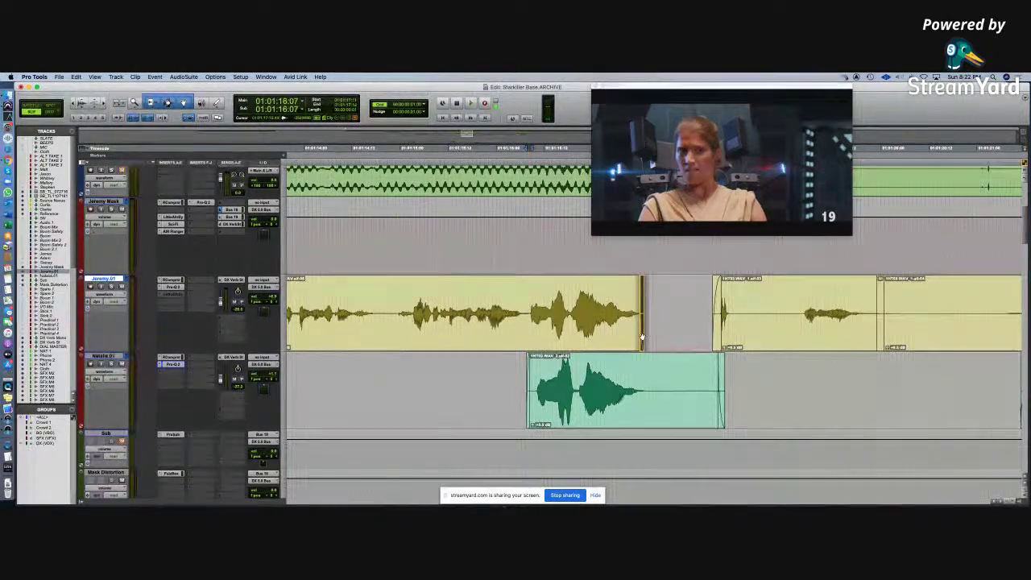
click(626, 426)
key(space)
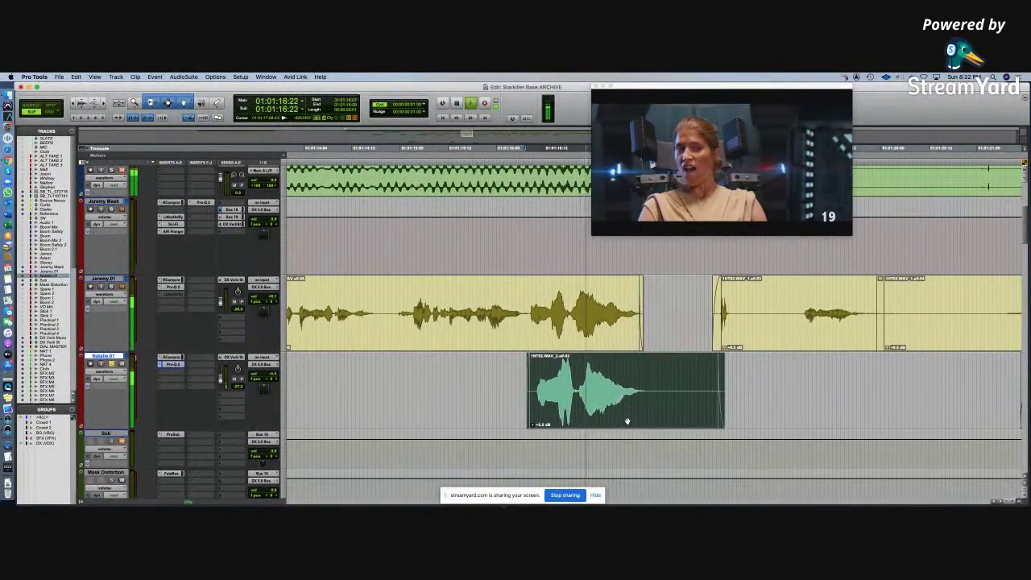
key(space)
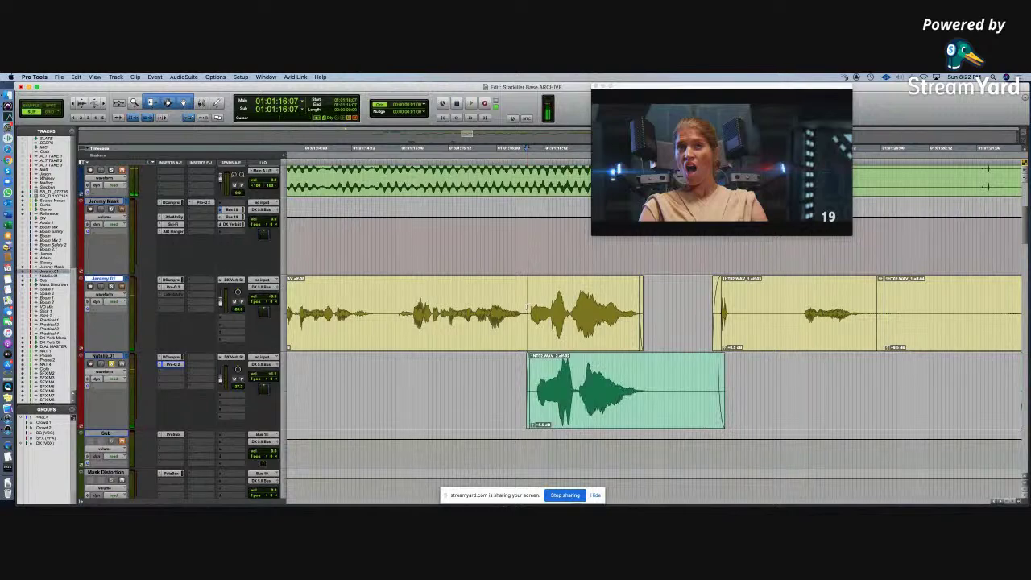
key(space)
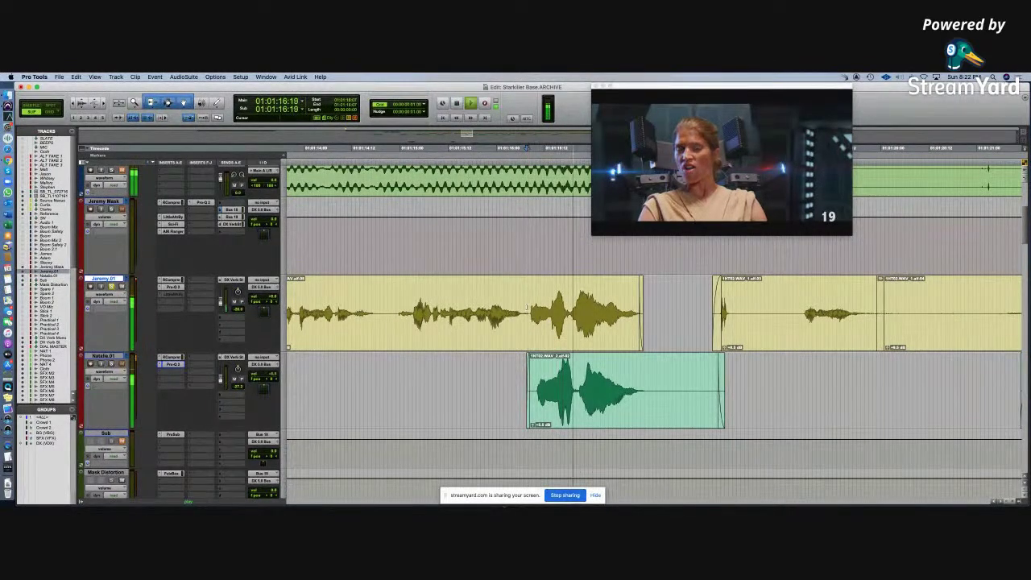
key(space)
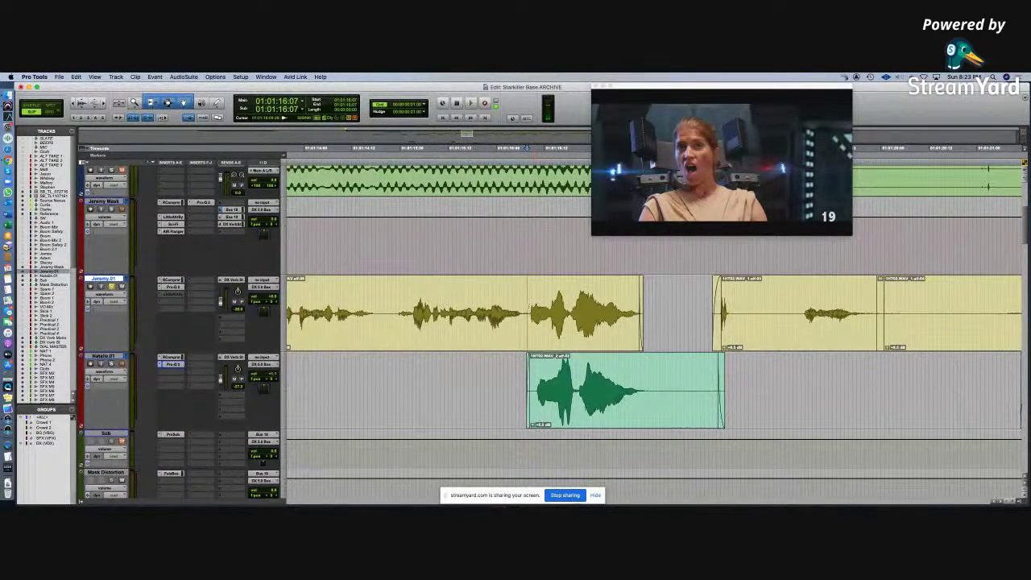
Step: Trim the yellow clip's end to just past the teal clip's start around 01:01:16:08 and add a short fade-out
key(t)
key(t)
key(t)
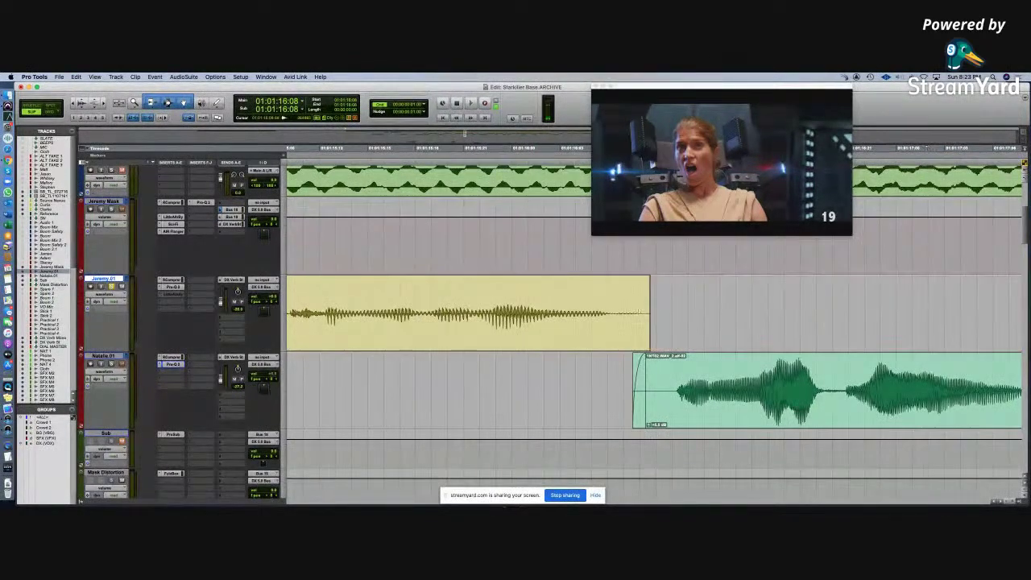
click(618, 332)
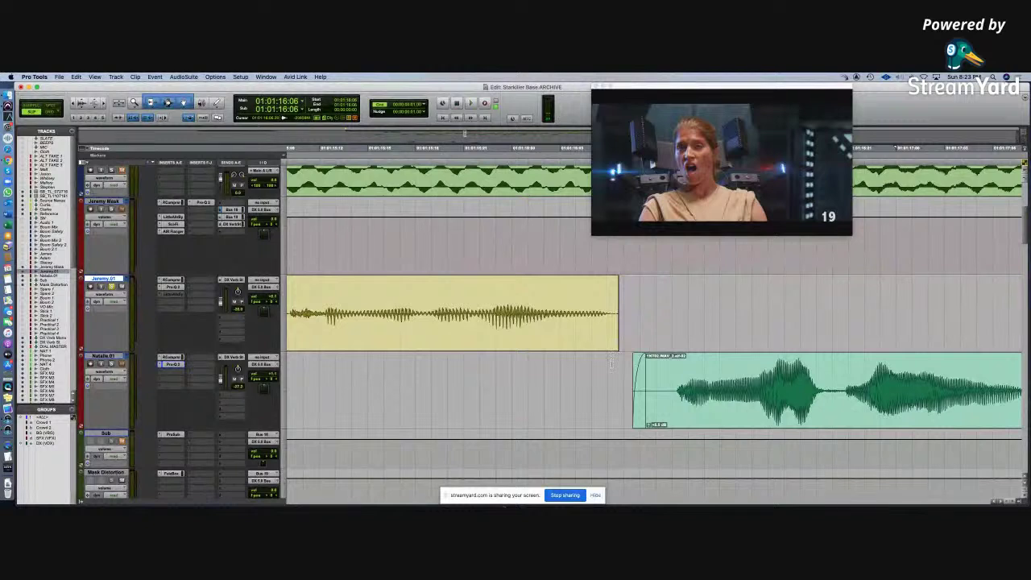
key(t)
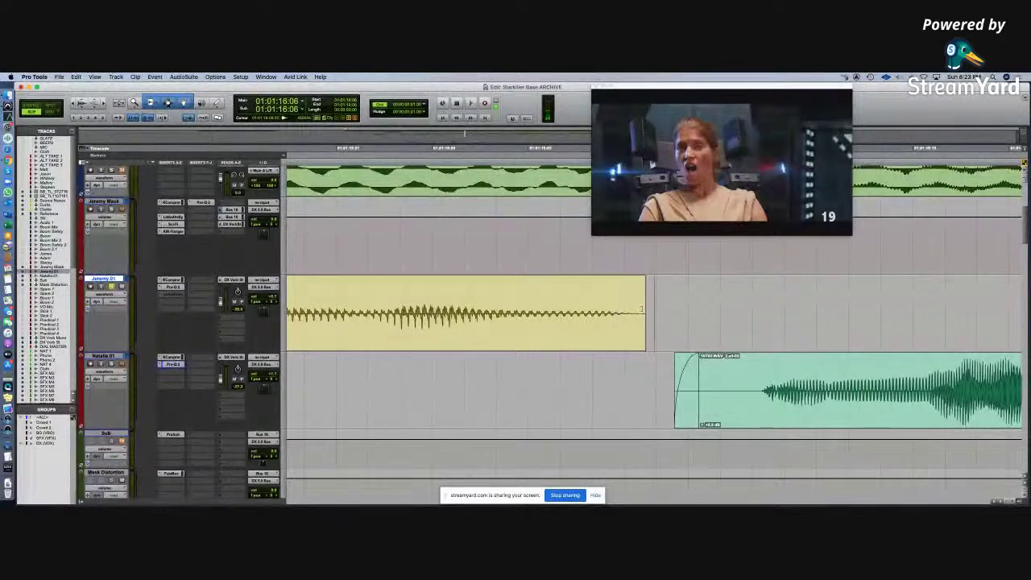
drag(654, 326, 742, 309)
click(708, 309)
key(s)
click(695, 309)
key(g)
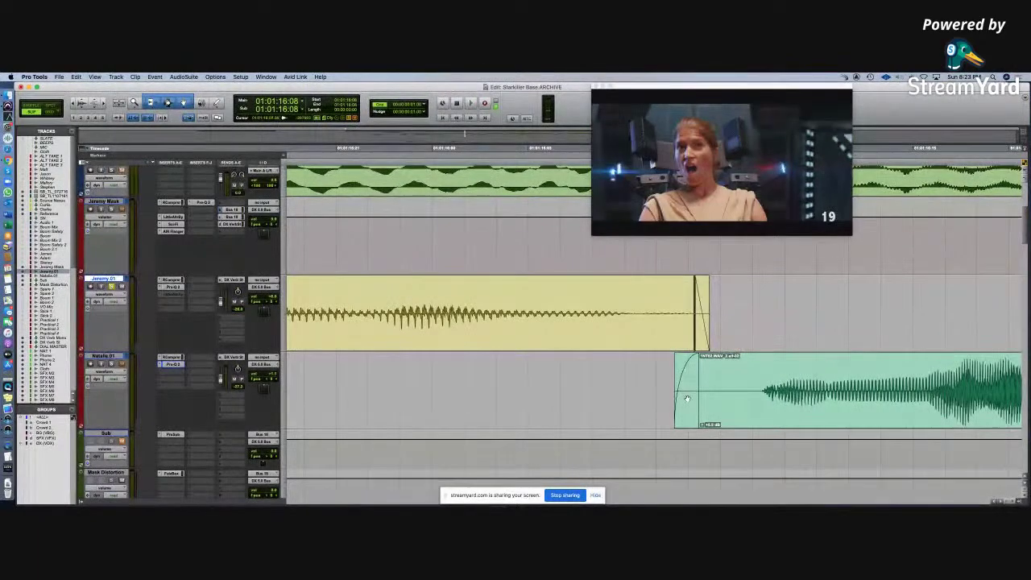
Step: Extend the start of the teal clip slightly earlier and re-create its fade-in so it overlaps the end of the yellow clip
drag(688, 396, 668, 403)
key(r)
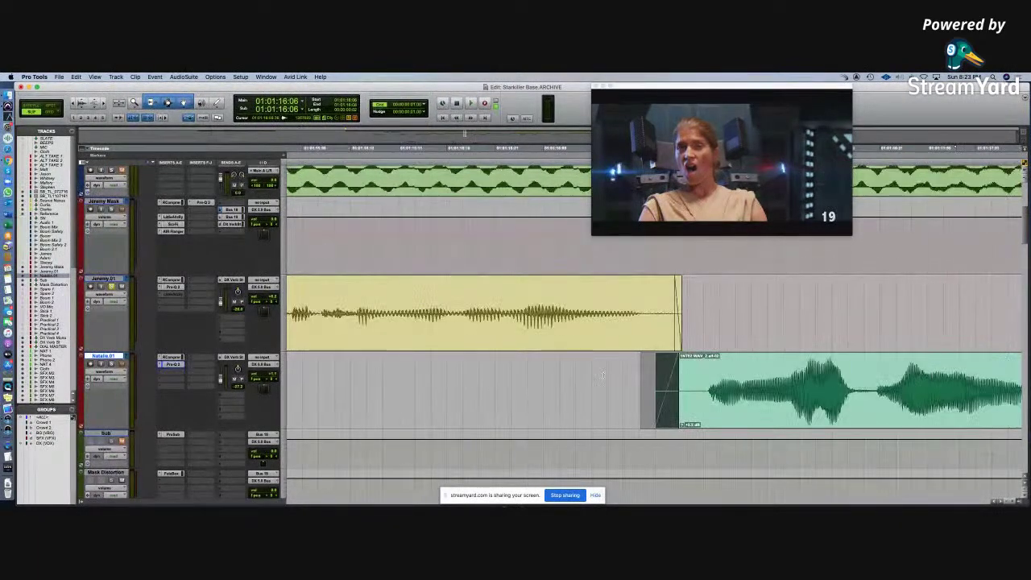
key(r)
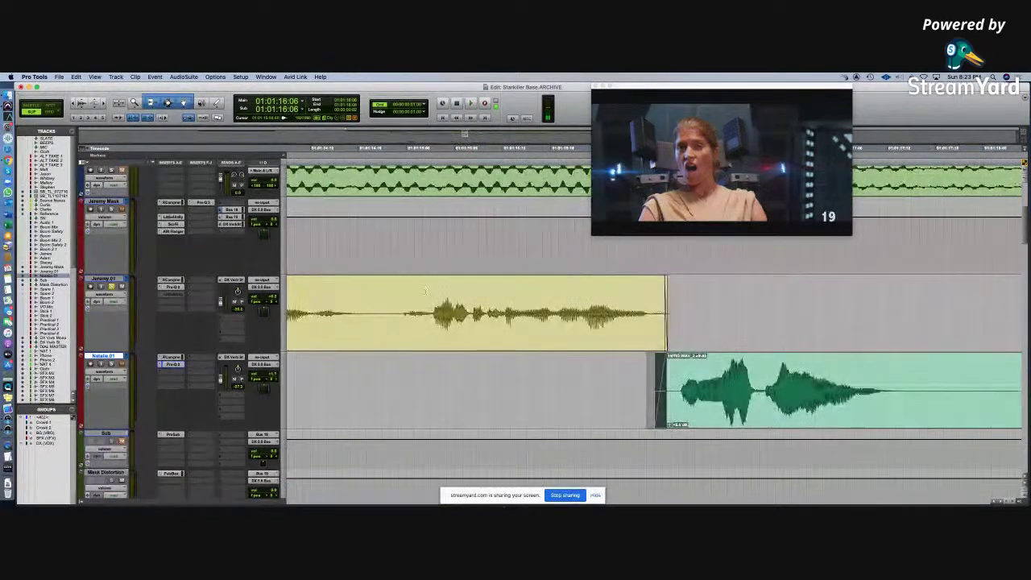
Step: Play the edited transition between the yellow and teal dialogue clips from 01:01:15:01
click(417, 292)
key(space)
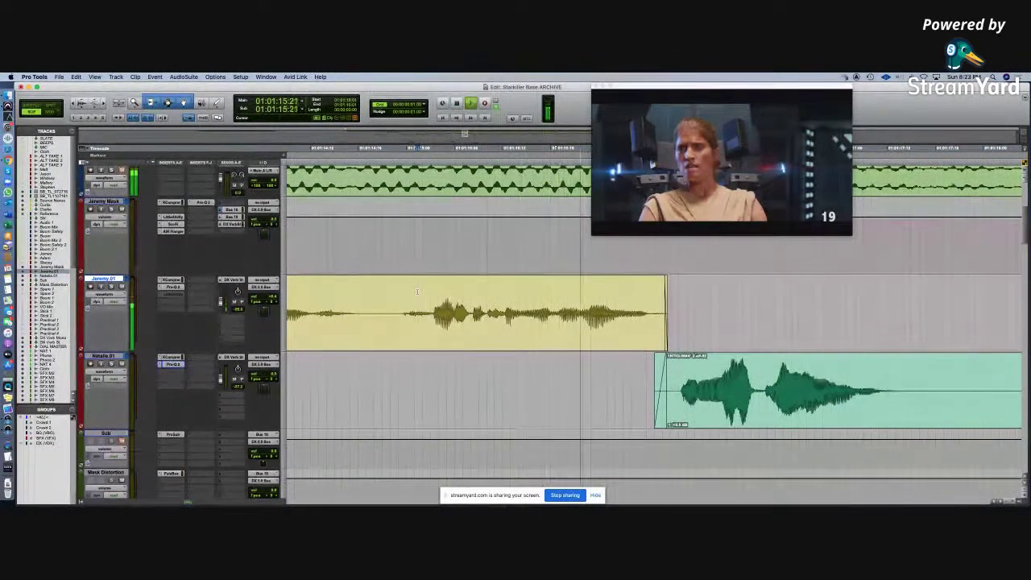
key(r)
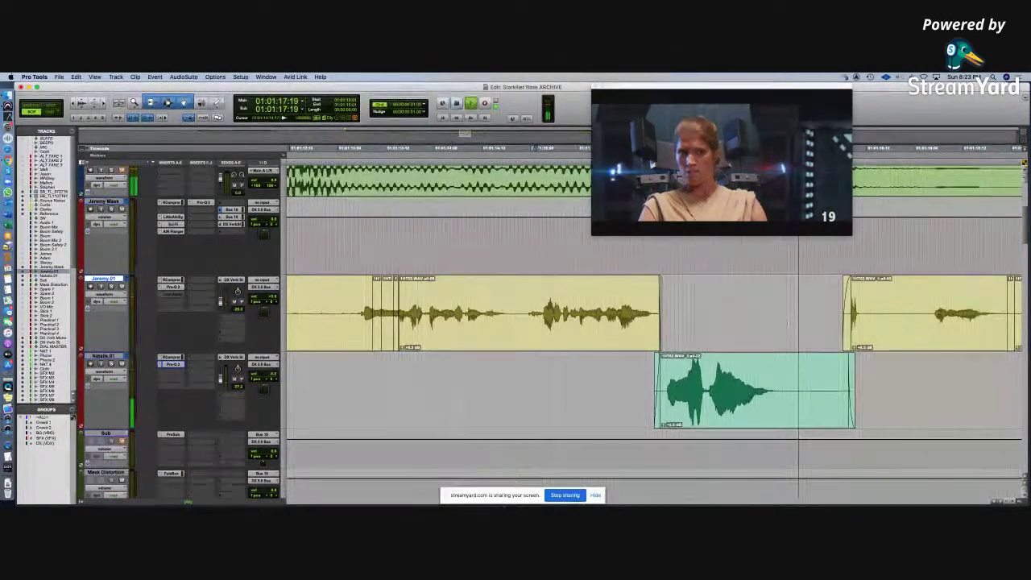
key(space)
key(r)
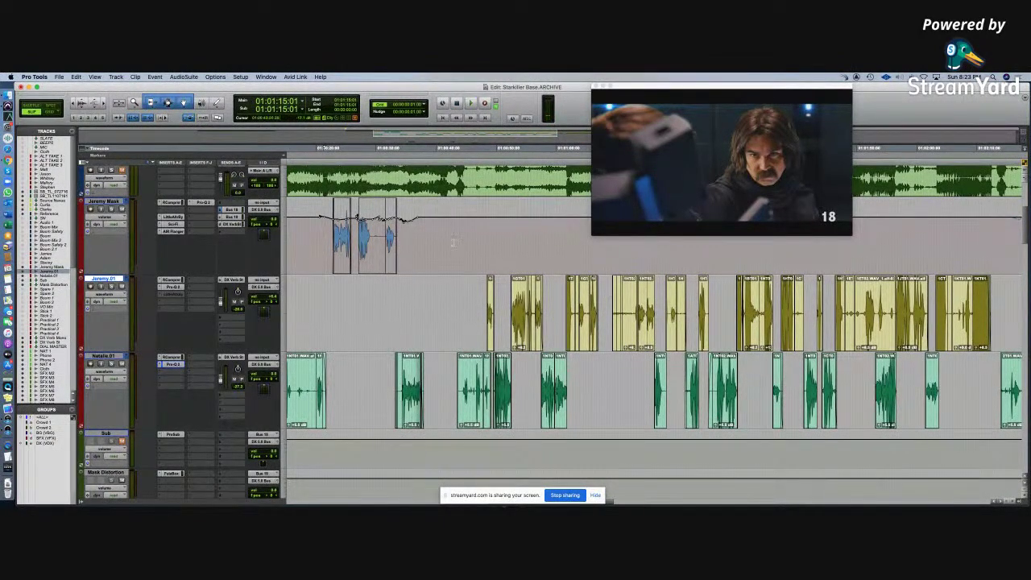
Step: Show the blue mask dialogue track as waveforms at 01:00:42:20 and check the background and VCA channels in the mixer
click(456, 147)
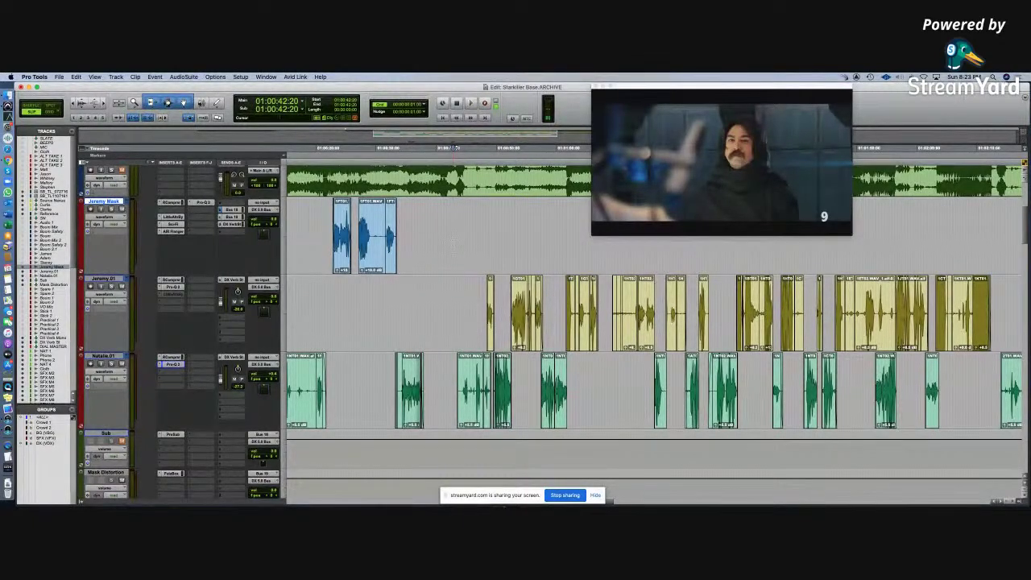
key(super+bracketleft)
scroll(654, 347, down, 1)
key(super+equal)
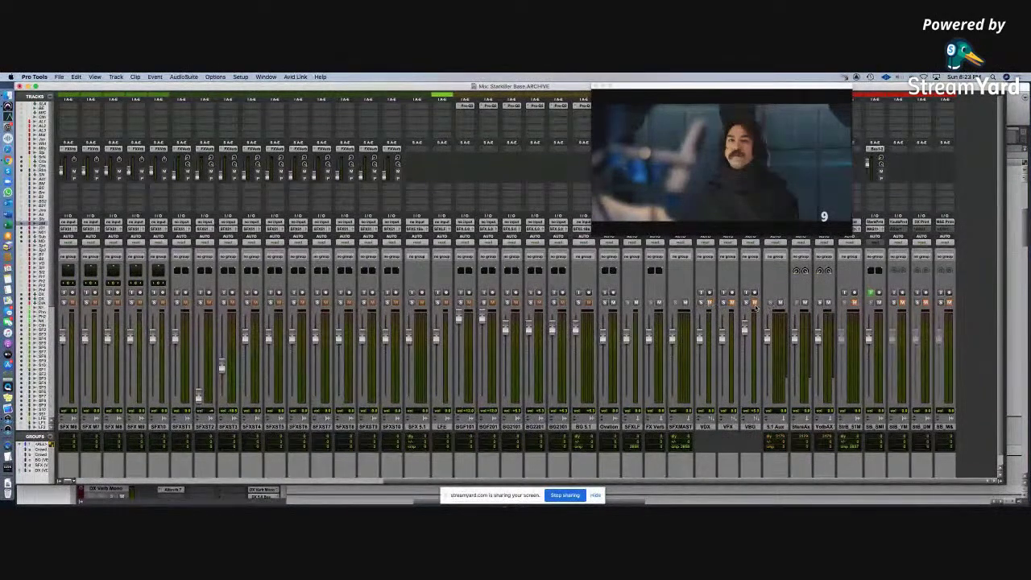
key(super+equal)
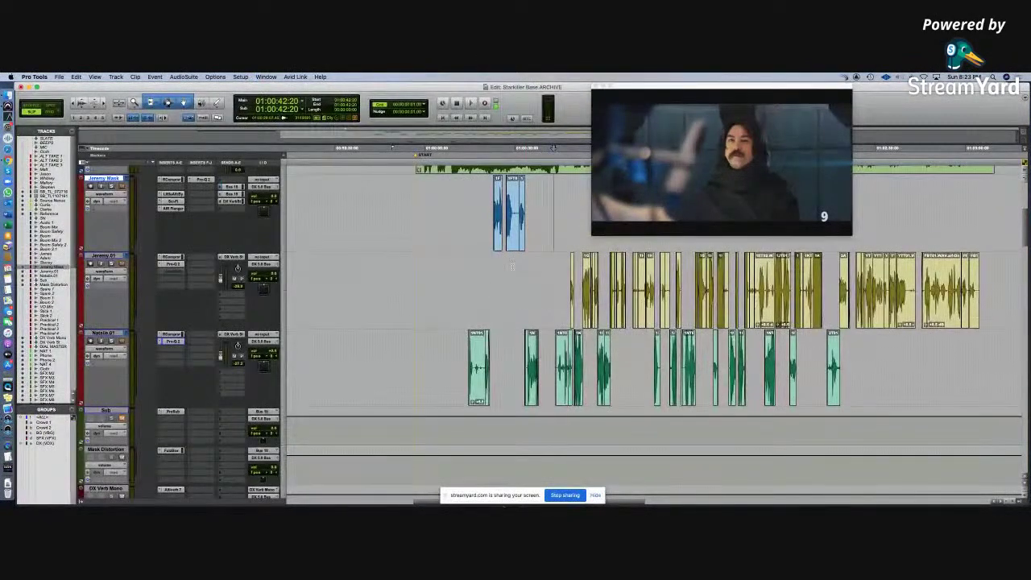
Step: Locate to 01:00:14:07 and bring the background ambience tracks from BG Front 1.01 to BG 5.1 into view
click(511, 267)
key(super+bracketright)
key(super+bracketright)
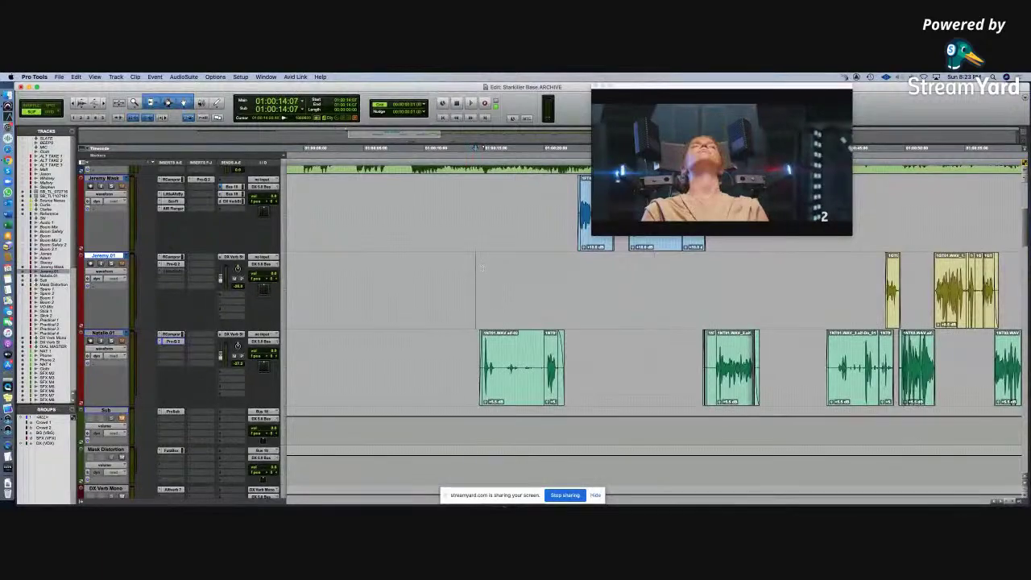
scroll(478, 270, down, 15)
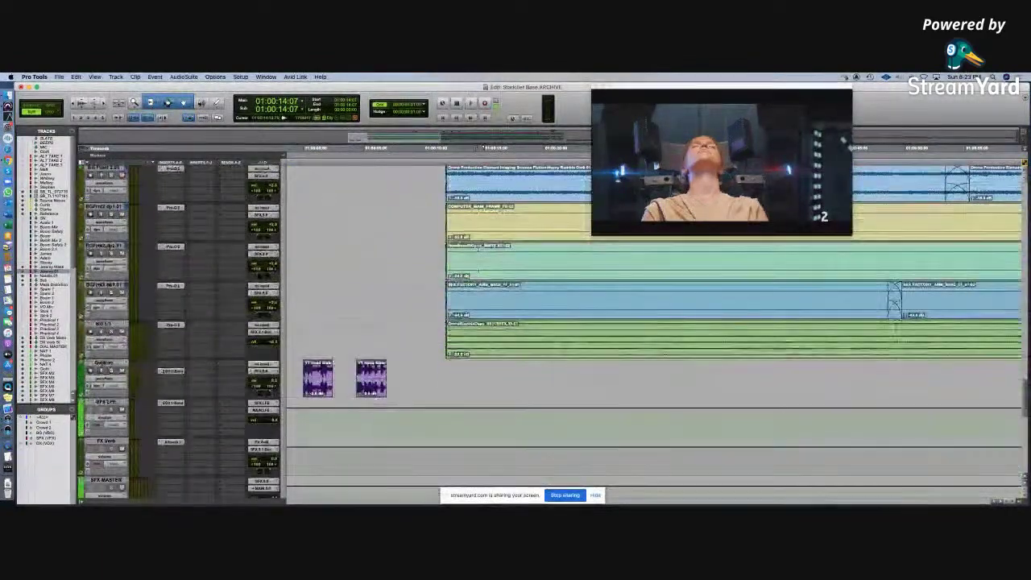
scroll(479, 270, up, 1)
key(super+bracketleft)
scroll(622, 295, right, 3)
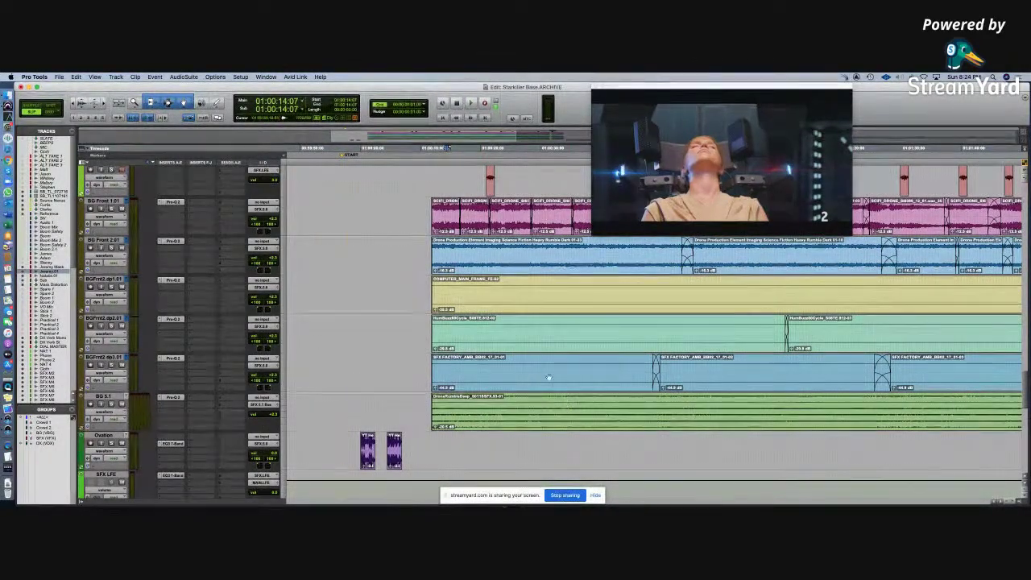
Step: Shrink the video window and play the BG Front 1.01 drone track soloed from 01:00:12:16
key(super+bracketright)
key(super+bracketleft)
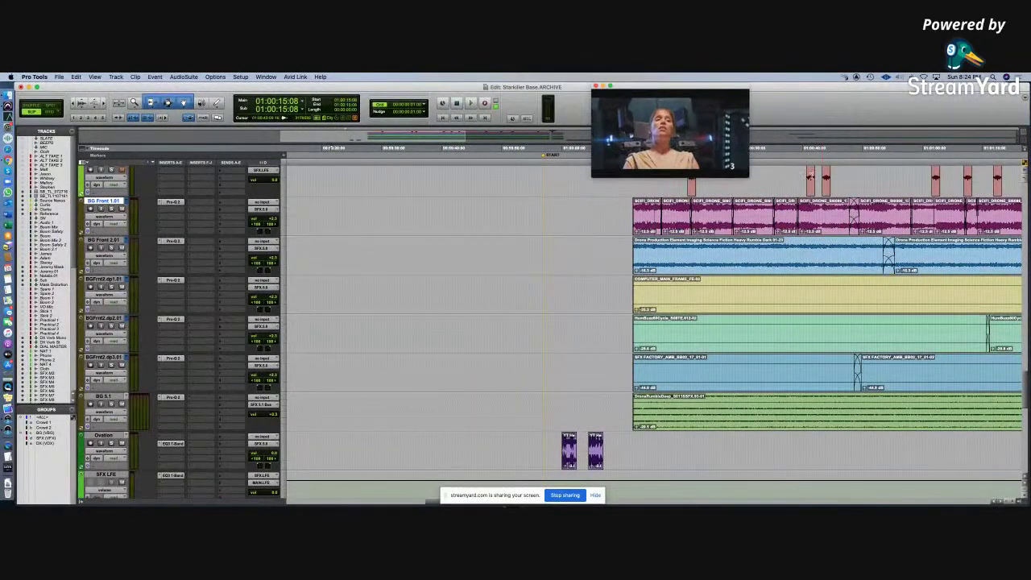
key(super+bracketright)
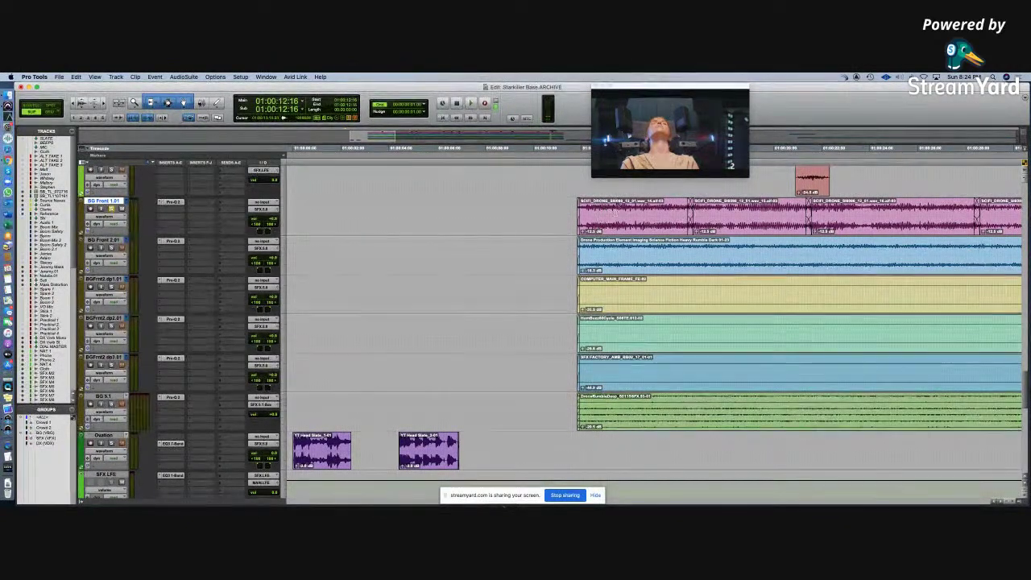
key(space)
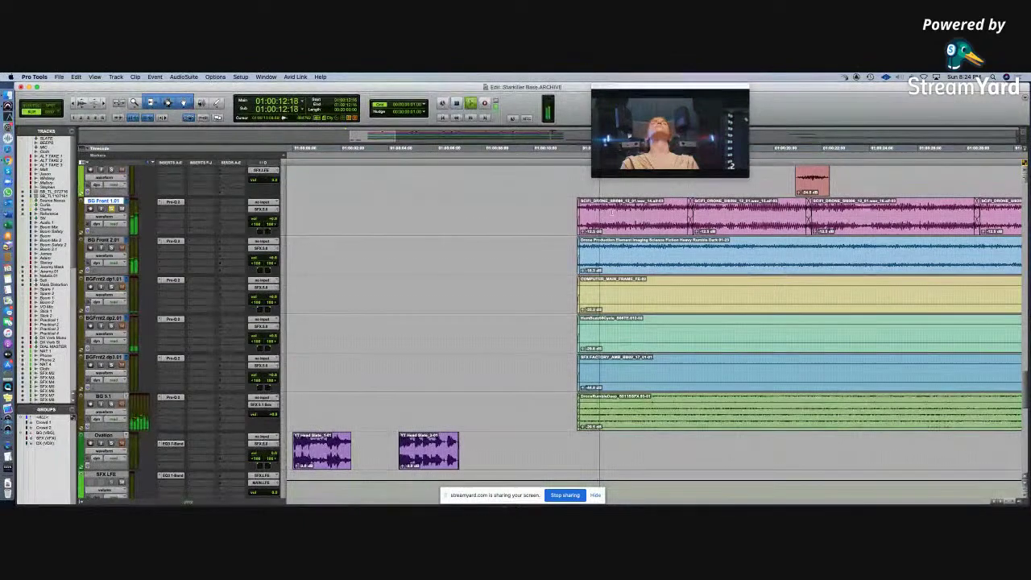
key(r)
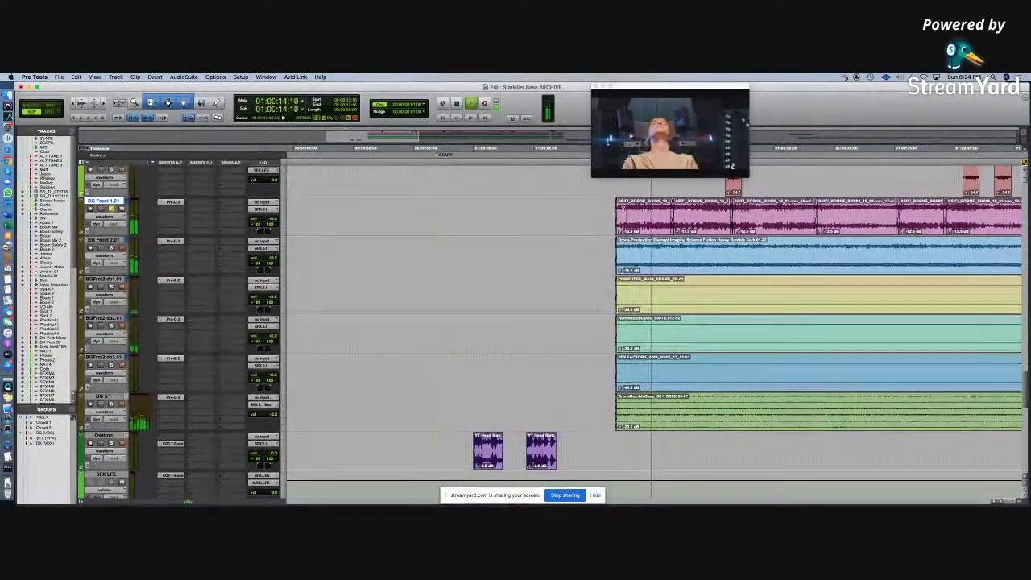
key(t)
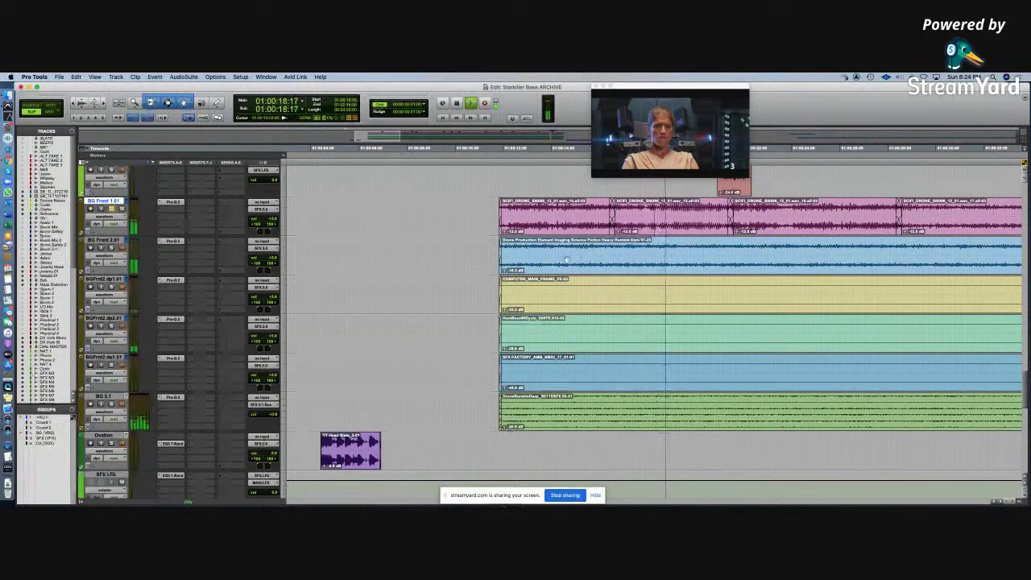
key(space)
Step: Audition the BG Front 2.01 and BGFrnt2.dp1.01 background tracks soloed one after the other from 01:00:13:11
click(539, 247)
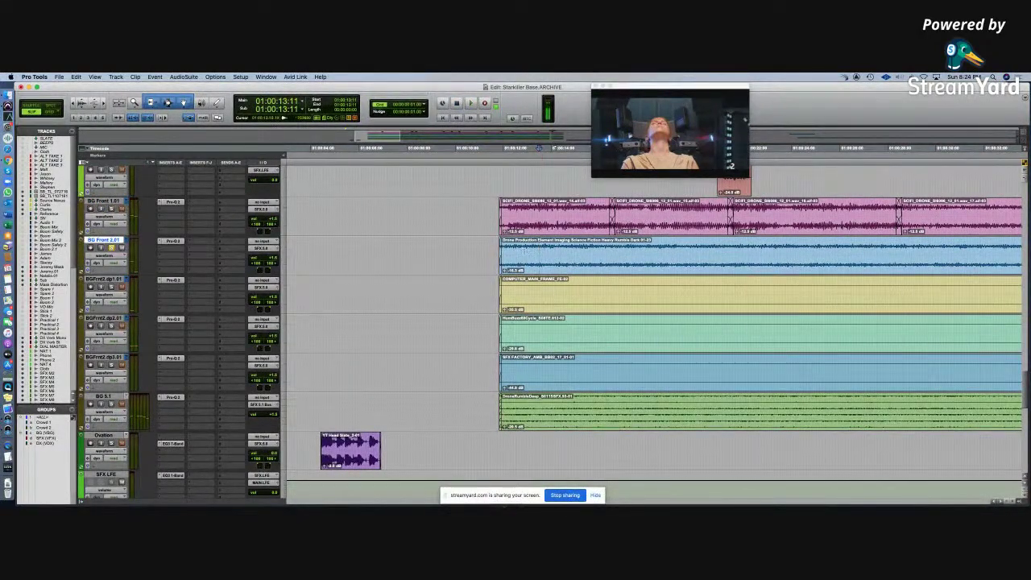
key(space)
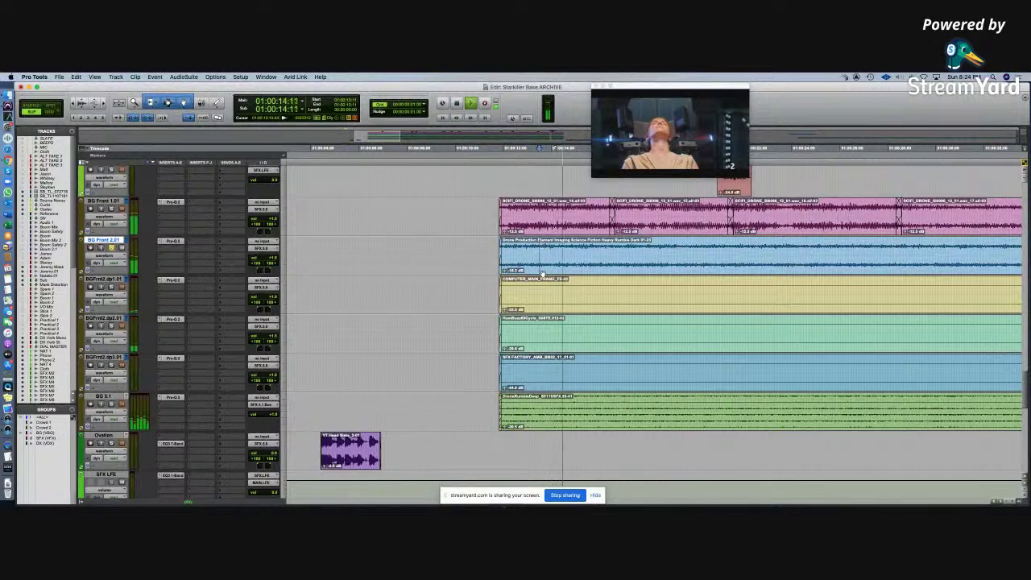
key(space)
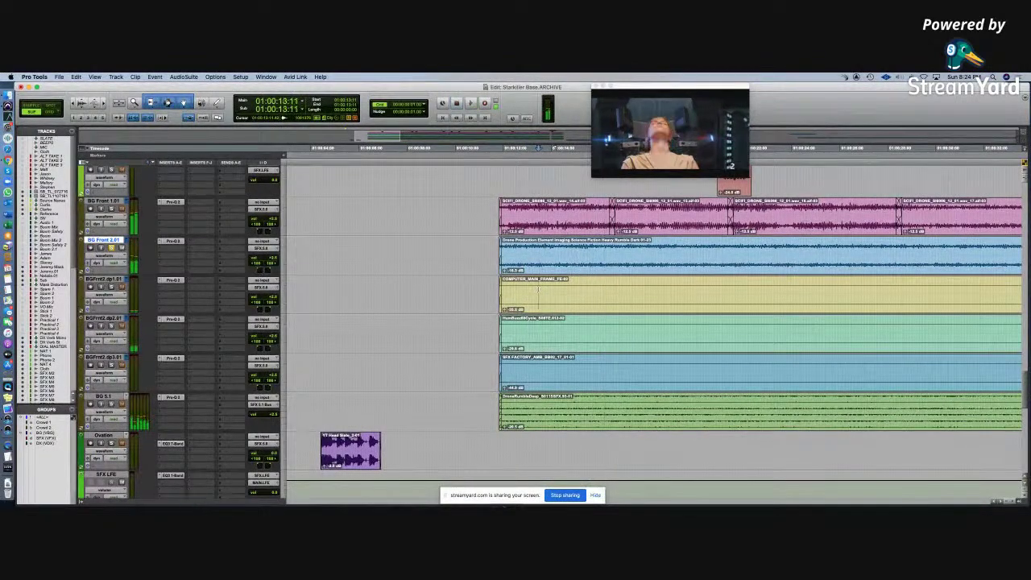
key(semicolon)
key(space)
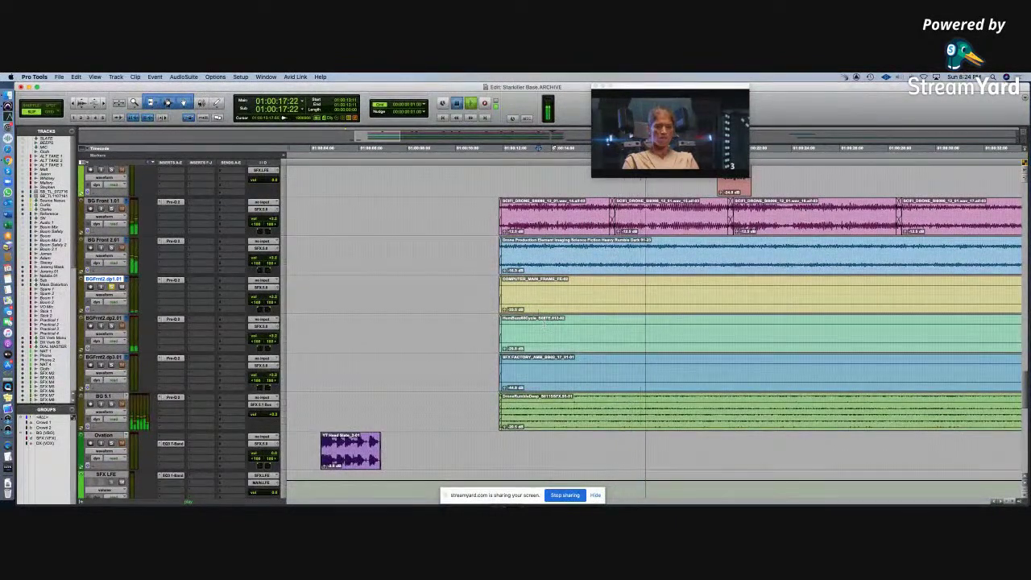
key(space)
Step: Audition the BGFrnt2.dp2.01, BGFrnt2.dp3.01 and BG 5.1 background tracks, each soloed, from about 01:00:13:17
key(semicolon)
key(space)
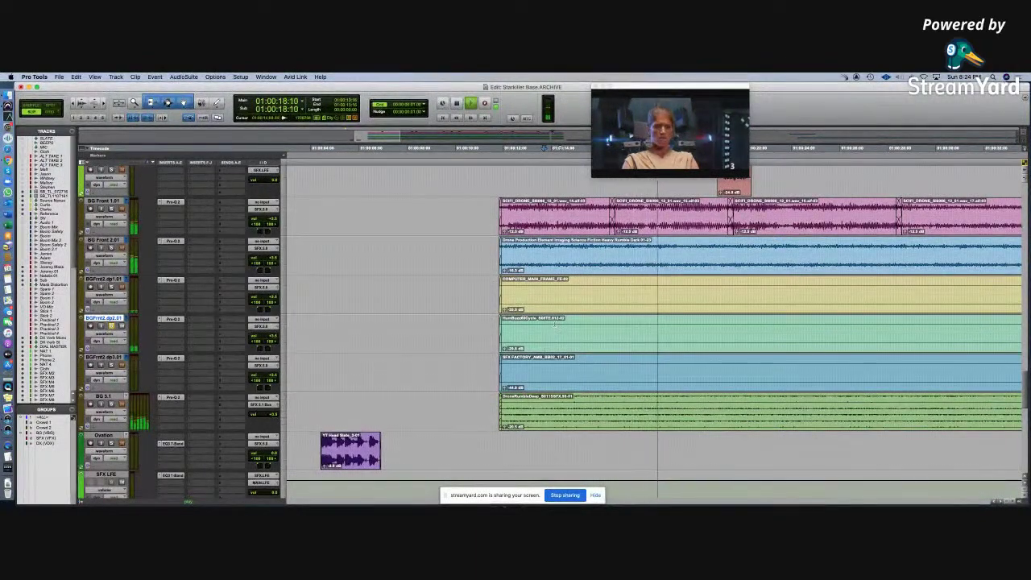
click(541, 367)
key(space)
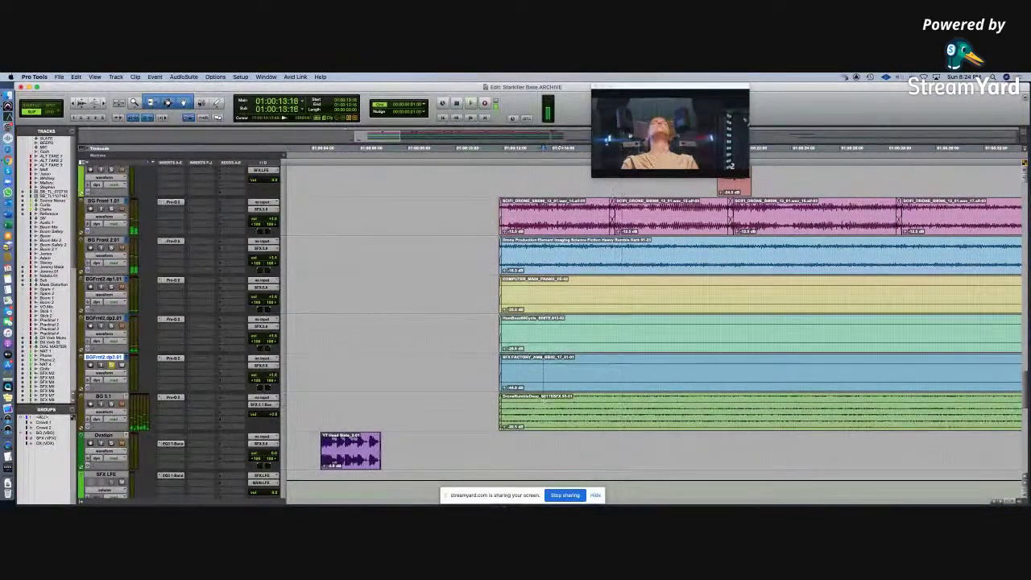
click(545, 401)
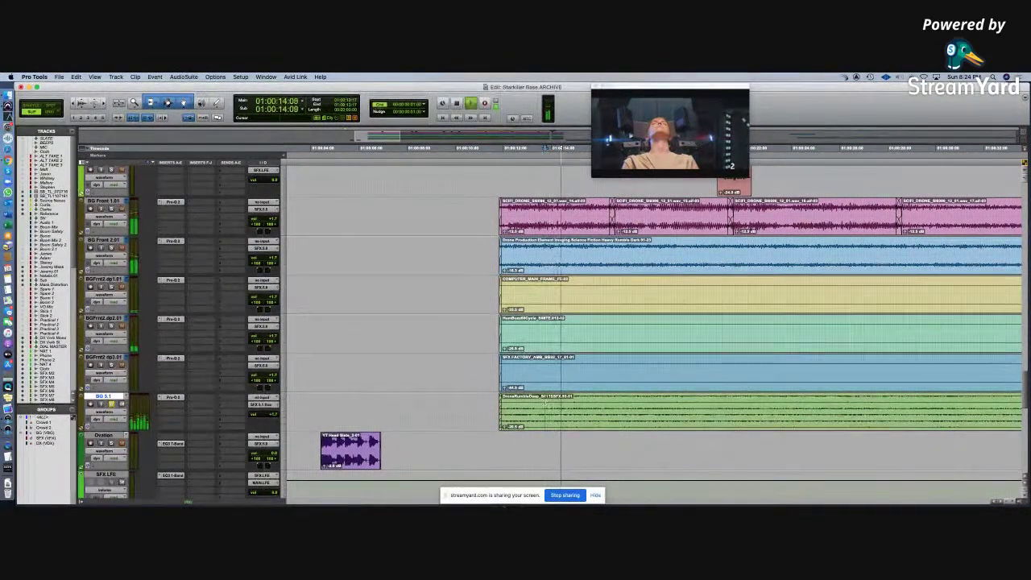
Step: Play the combined background ambience tracks from 01:00:11:17, at the start of their clips, and widen the timeline range
key(space)
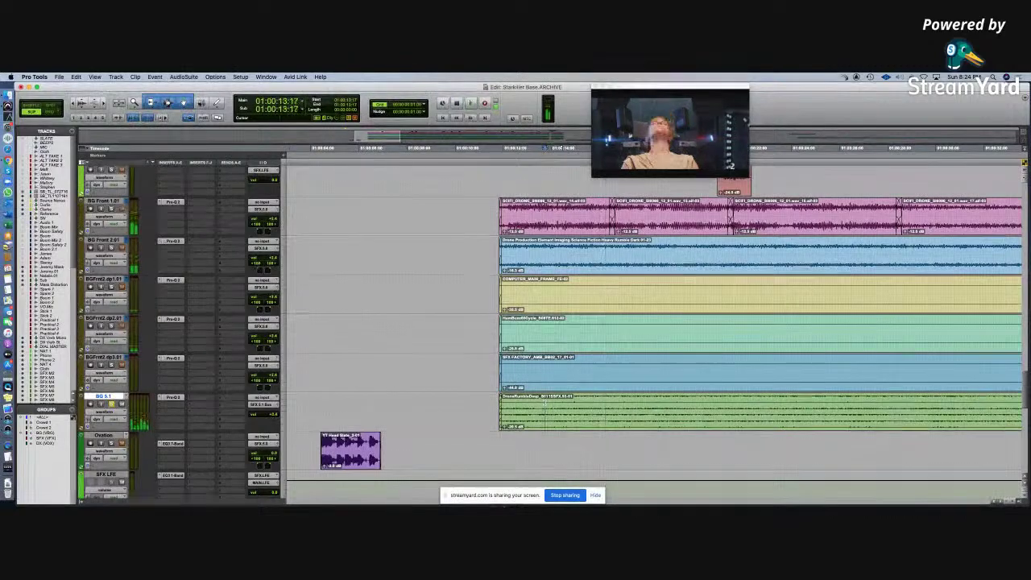
click(496, 207)
key(space)
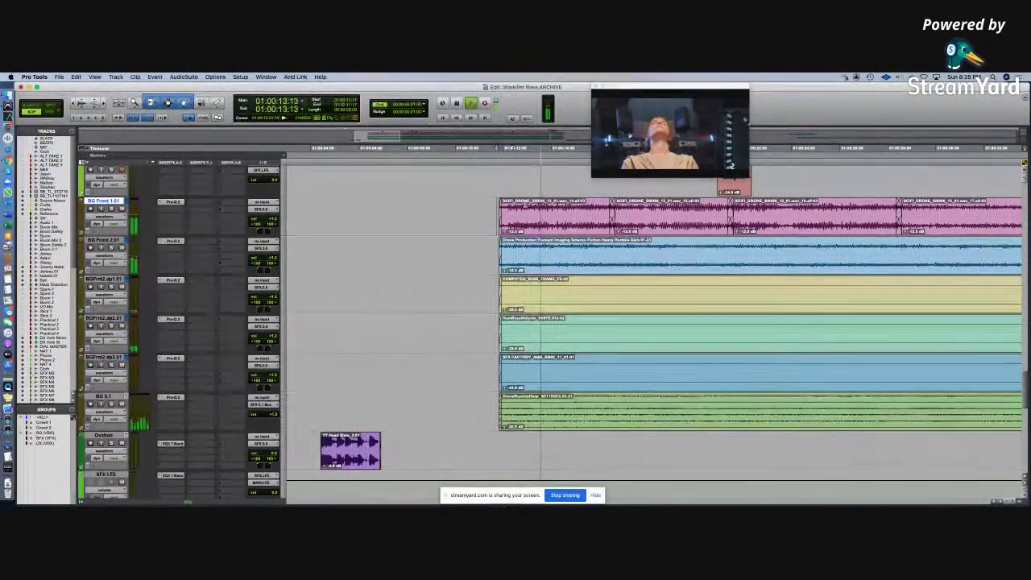
key(r)
key(r)
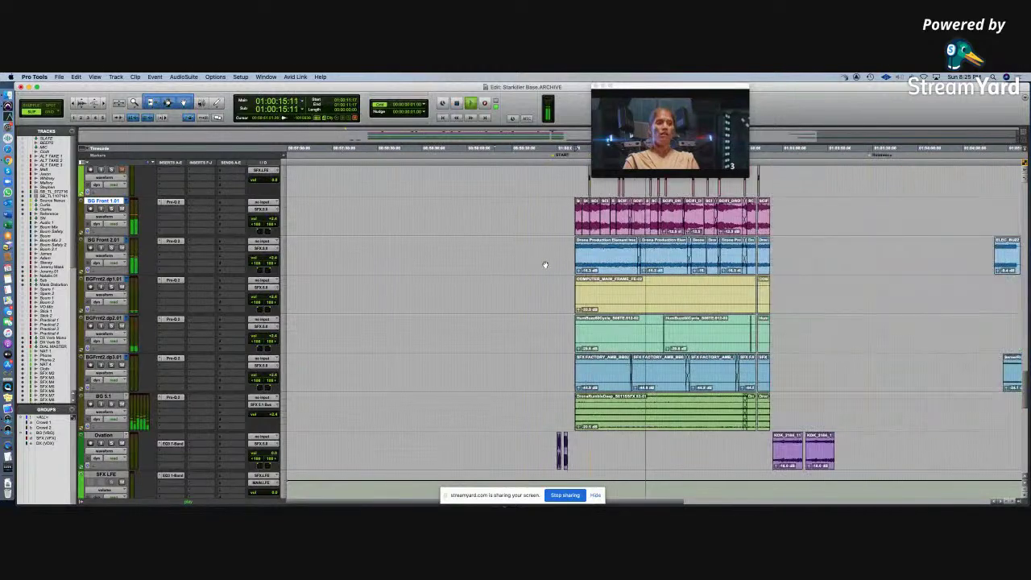
key(space)
Step: Locate the Star Wars_The Force Awakens_Reference clip on the Reference track and zoom in on its opening
scroll(577, 273, down, 10)
scroll(562, 259, up, 15)
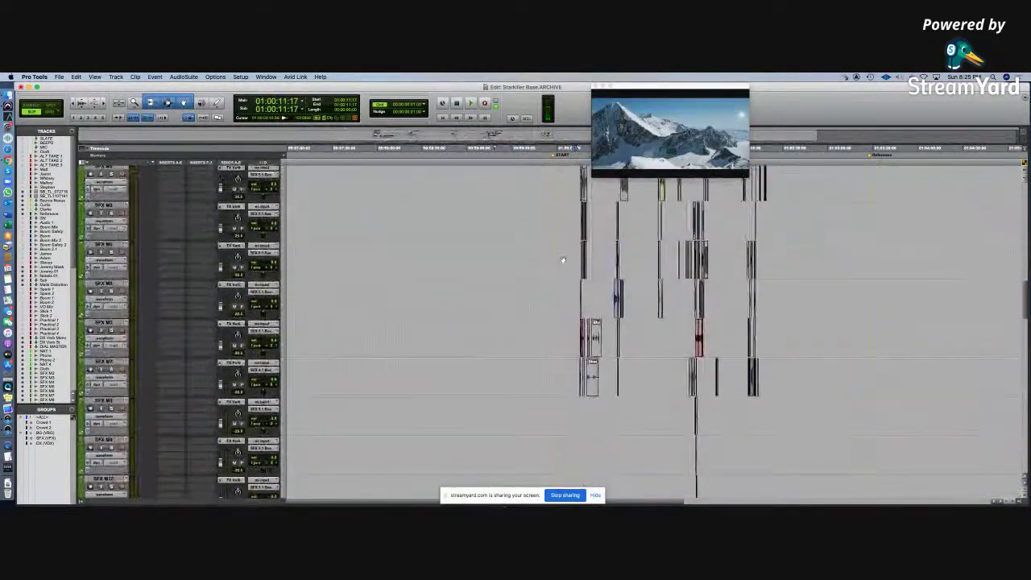
scroll(562, 260, up, 6)
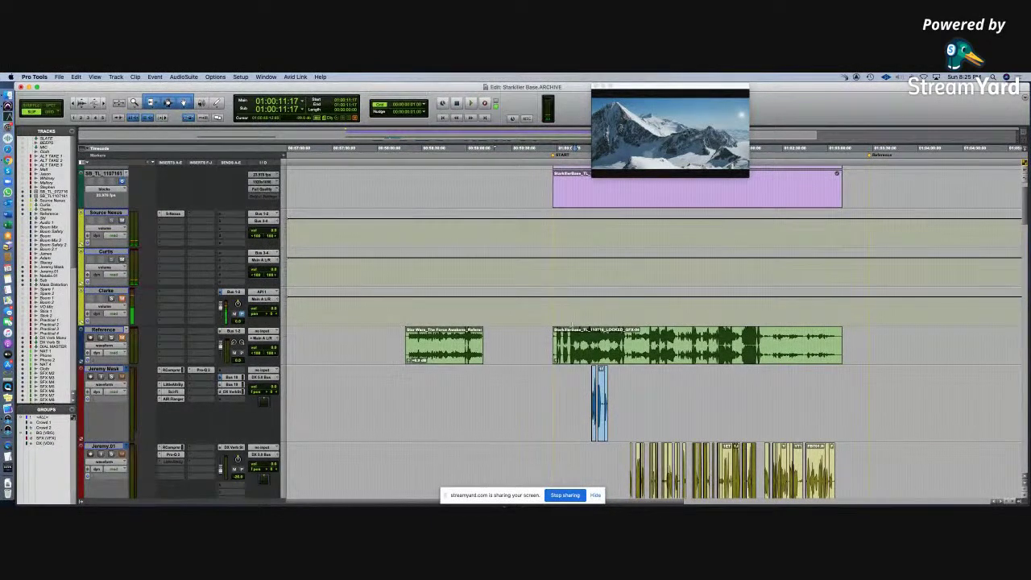
click(420, 336)
key(t)
key(t)
key(t)
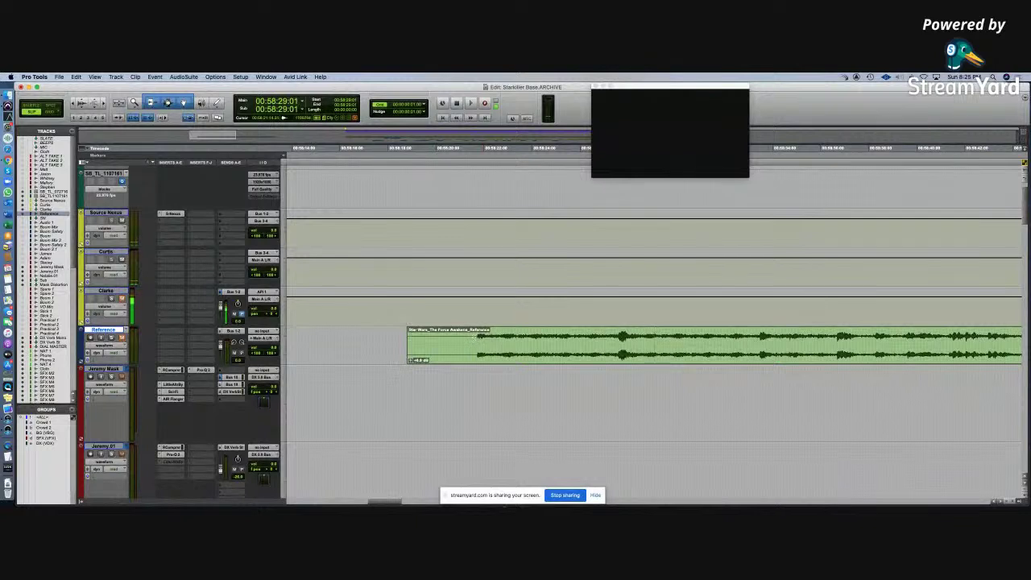
Step: Play the Force Awakens reference clip soloed from 00:58:21:13, skipping ahead through it and stopping at 00:58:52:09
drag(476, 338, 316, 358)
key(space)
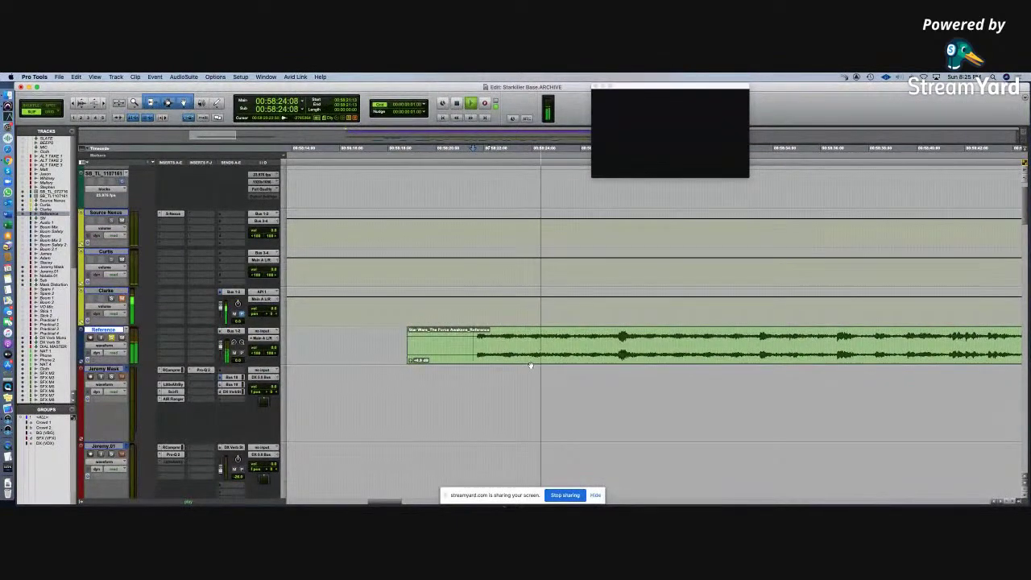
key(r)
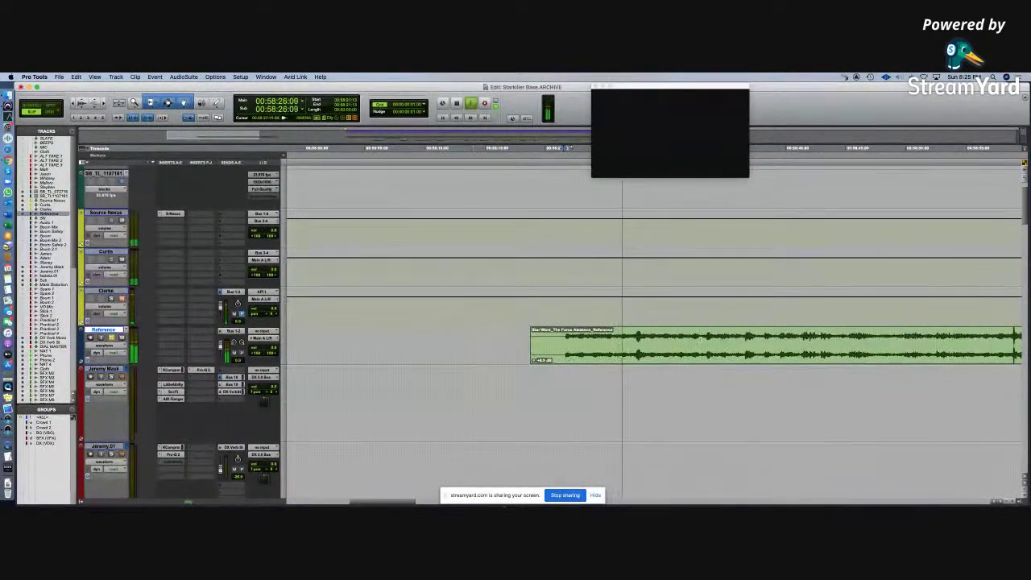
key(t)
key(r)
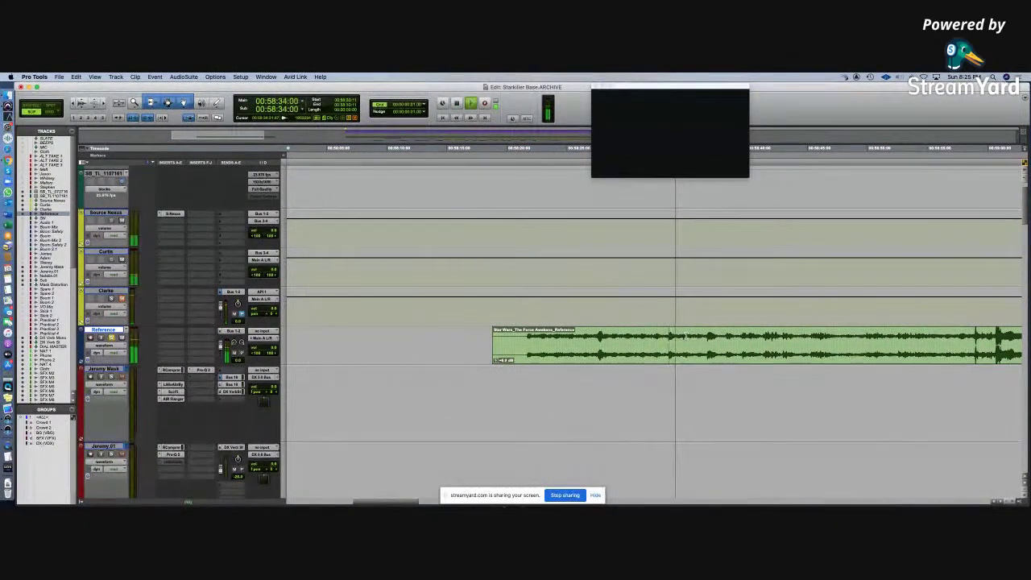
key(t)
key(r)
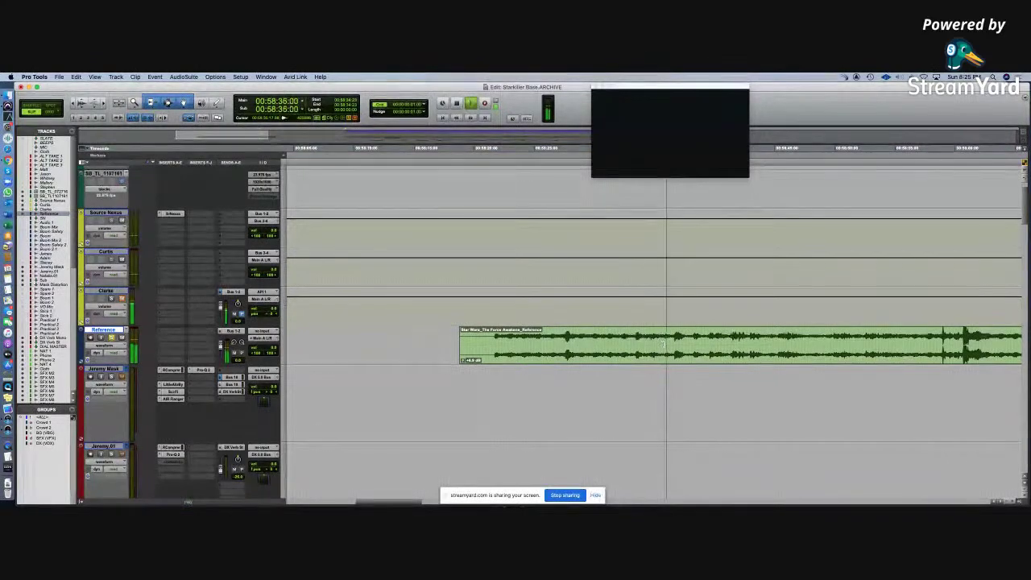
key(r)
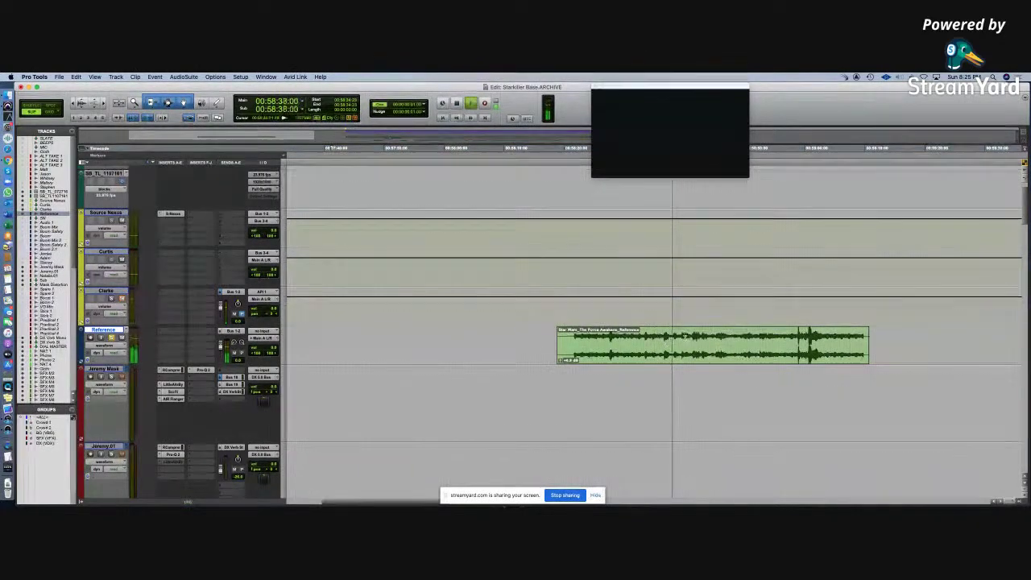
key(r)
key(t)
key(r)
key(space)
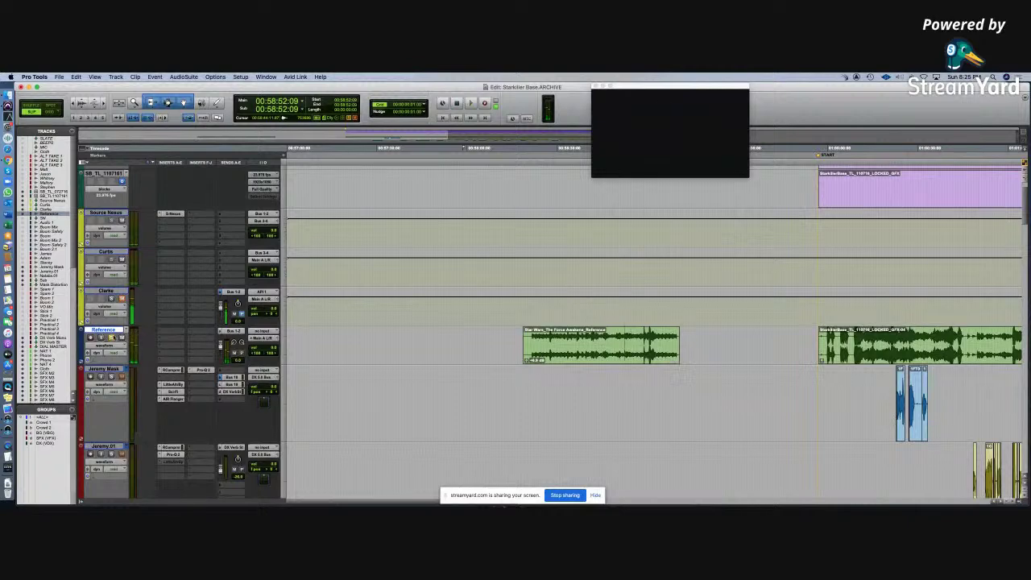
Step: Zoom in on the locked StarkillerBase_TL clip on the Reference track and audition it near 01:00:15:04
key(r)
key(r)
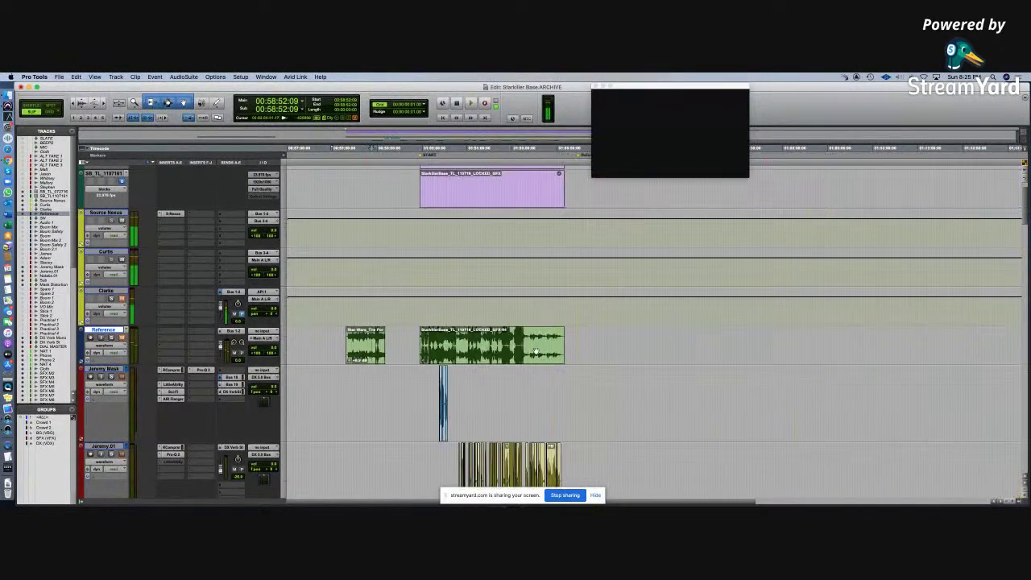
click(437, 339)
key(t)
key(t)
key(t)
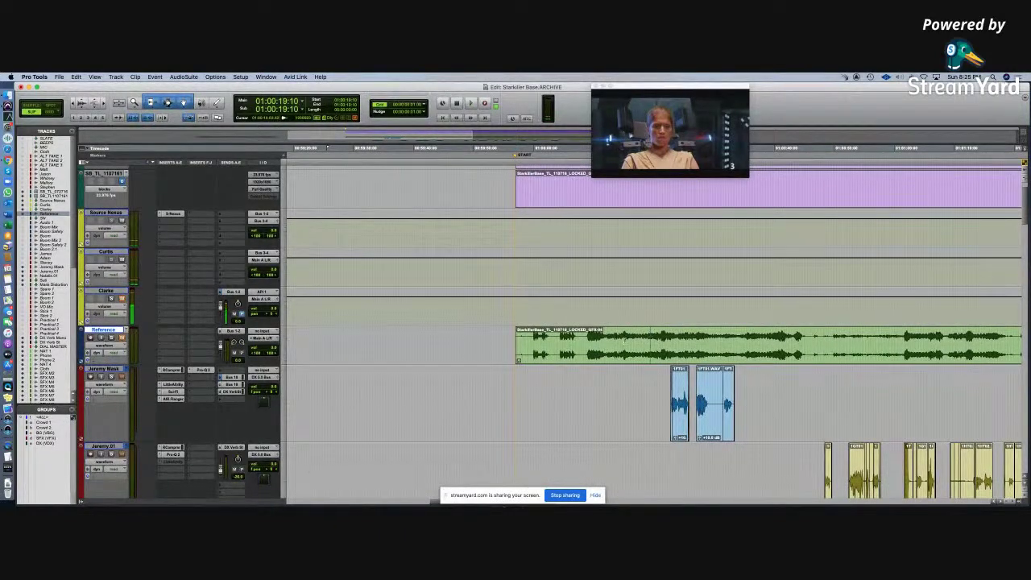
key(space)
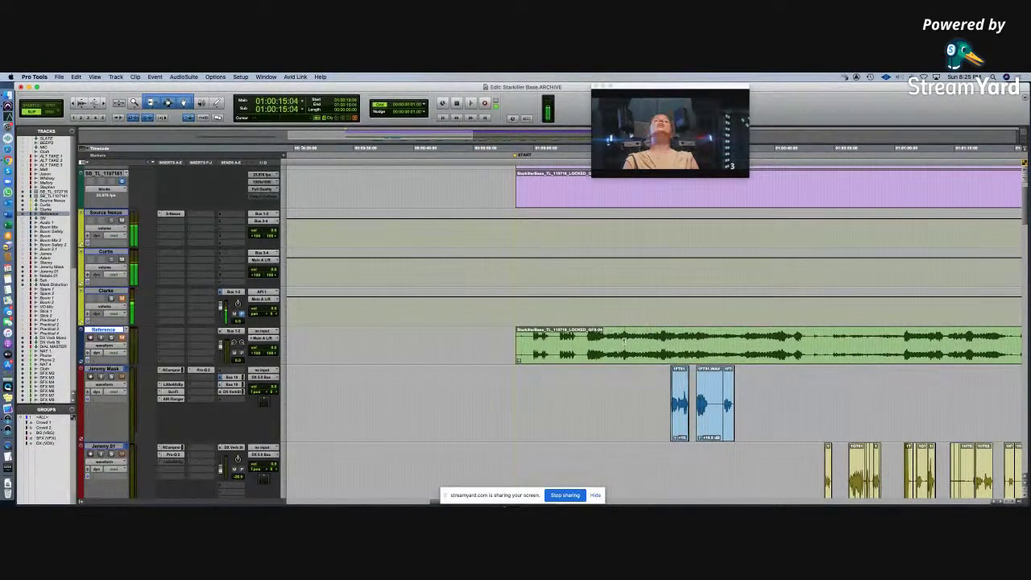
Step: Bring the printed 5.1, Stereo, Youtube, Dialogue and M&E mix tracks into view and locate to 01:01:09:06 in the stereo mix
scroll(828, 358, down, 10)
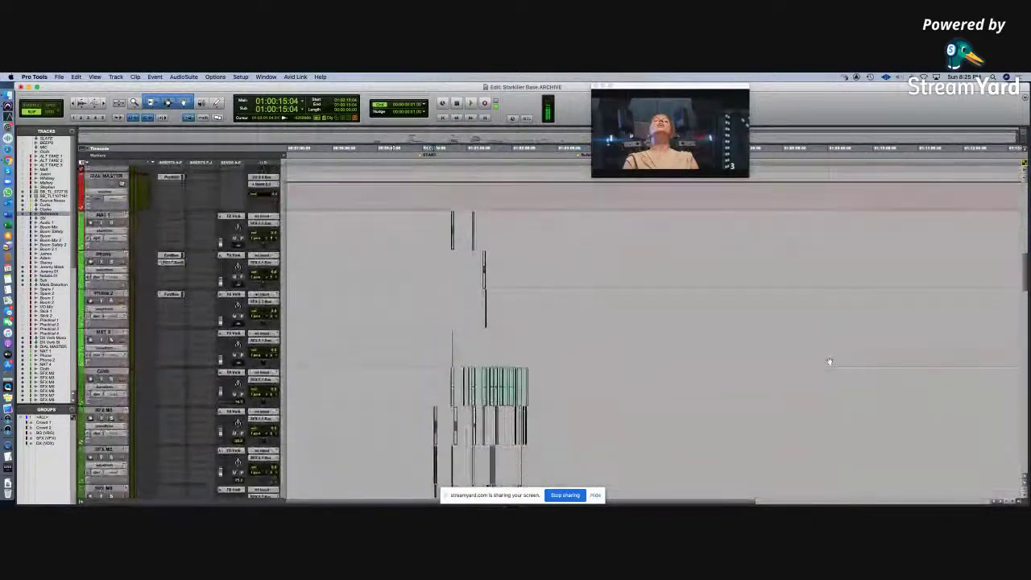
scroll(830, 362, down, 10)
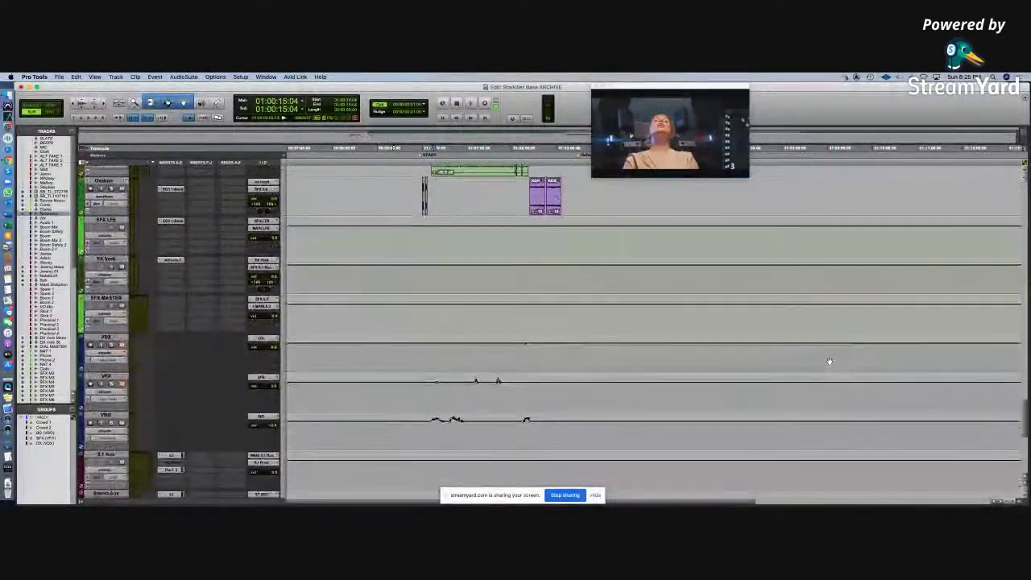
scroll(830, 362, down, 10)
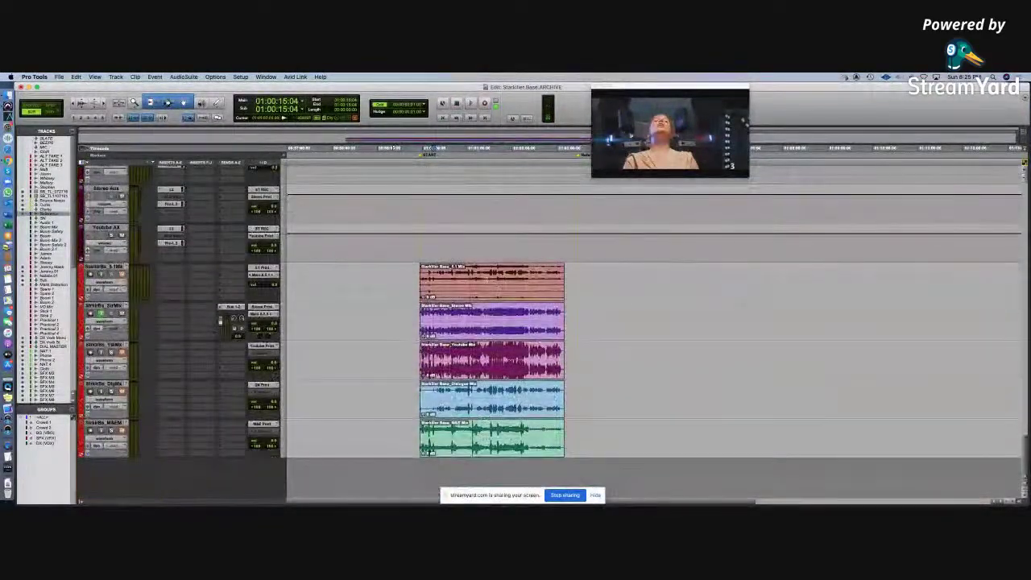
click(481, 278)
key(super+bracketright)
key(super+bracketright)
click(621, 323)
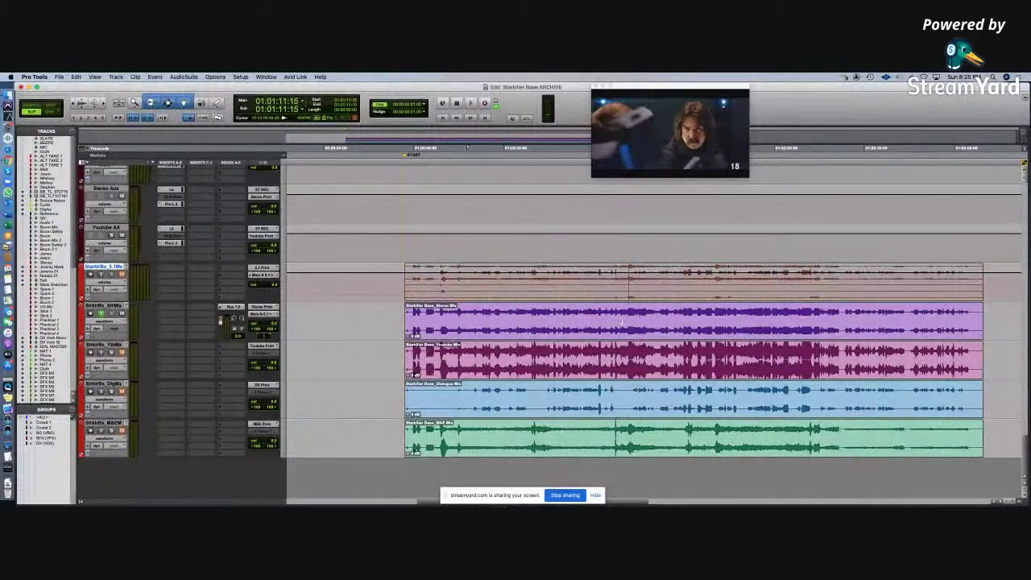
Step: Zoom in on the first volume automation move of the VBG track and play through it
scroll(621, 322, up, 5)
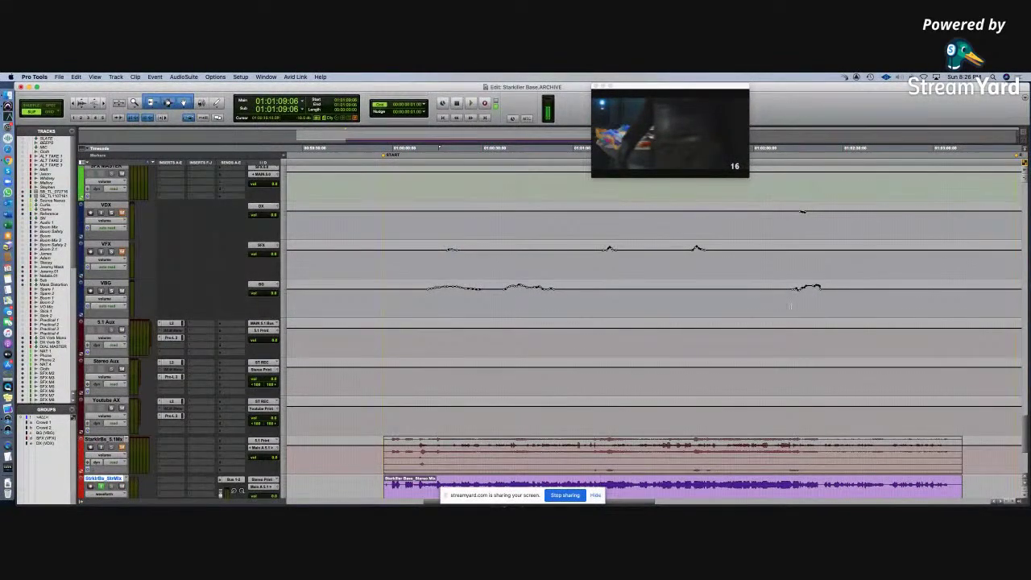
click(444, 305)
key(super+bracketright)
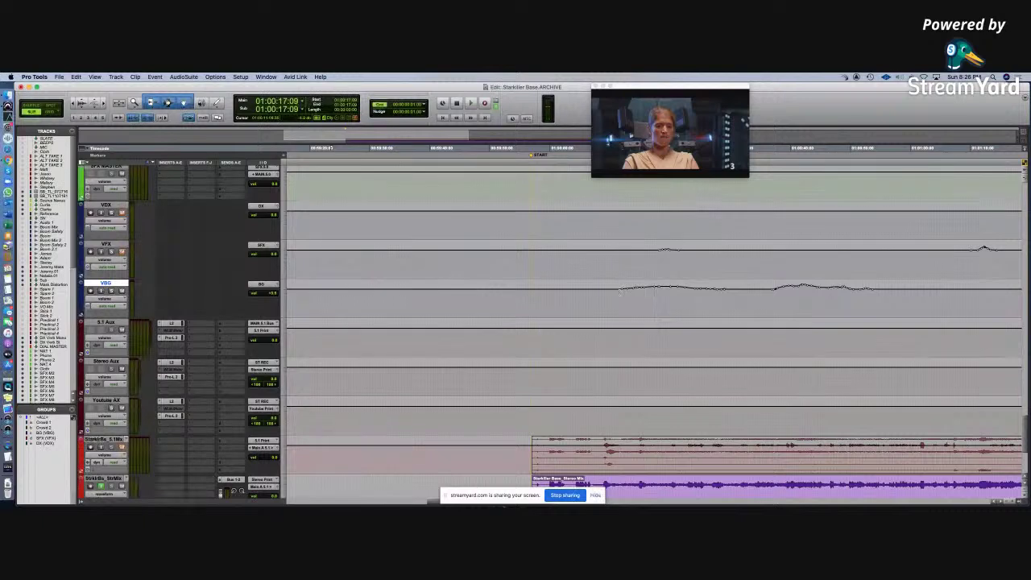
click(615, 295)
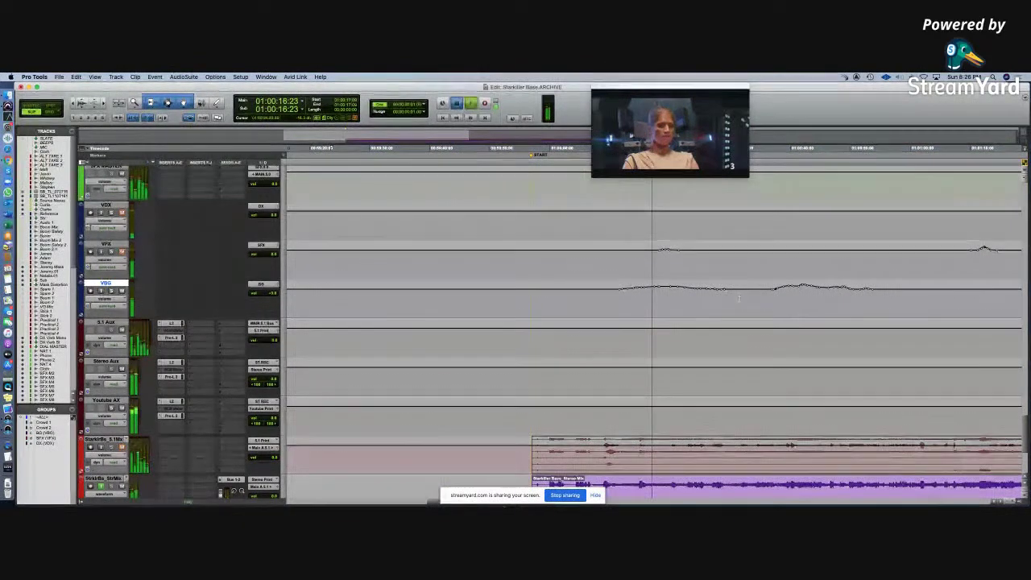
Step: Play the second volume automation move on the VBG track from 01:00:36:16
click(776, 300)
key(super+bracketright)
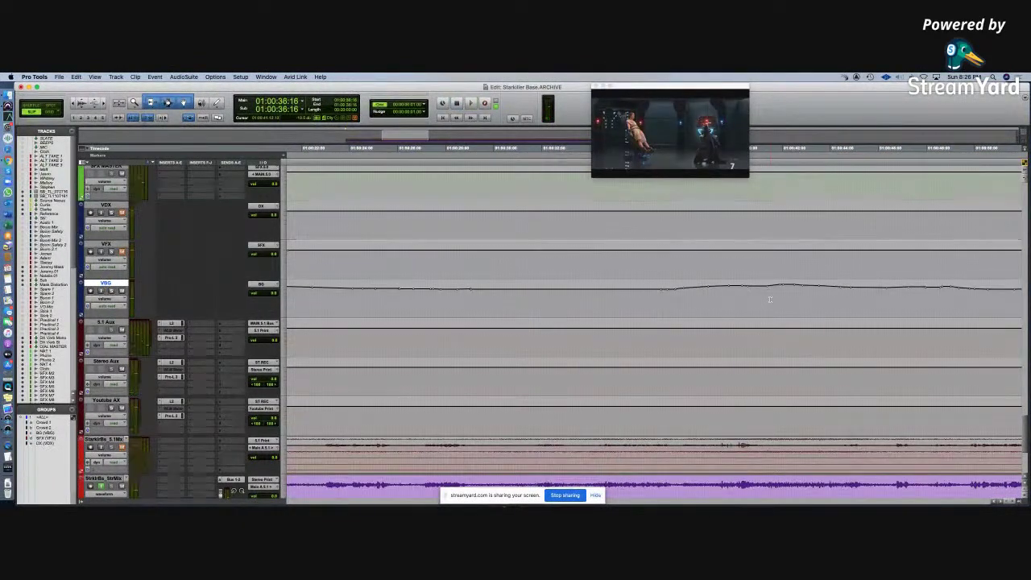
key(super+bracketleft)
key(space)
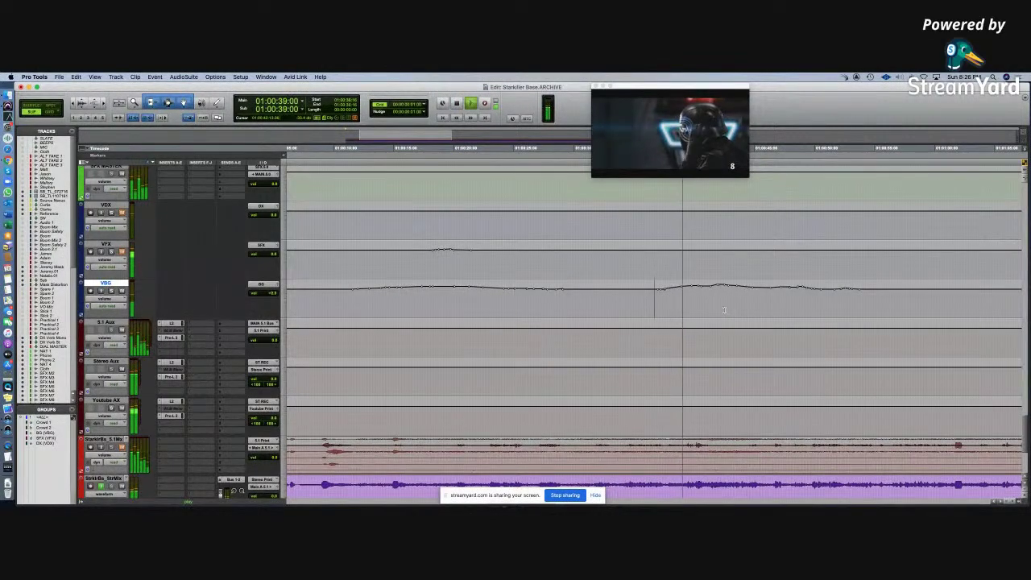
key(space)
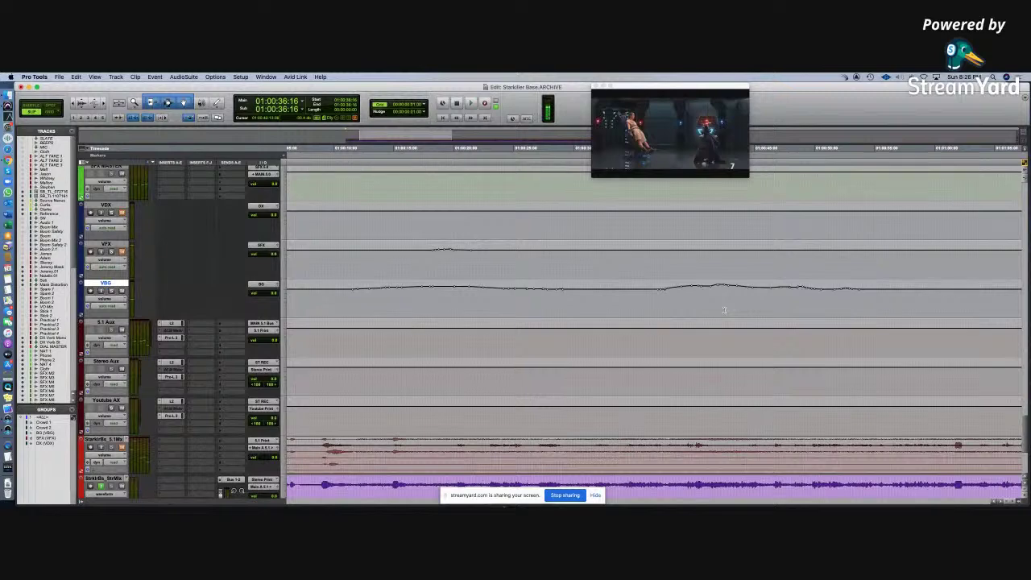
Step: Show the full length of the five printed mix tracks below the aux tracks and locate to 01:01:16:21
key(r)
key(r)
key(r)
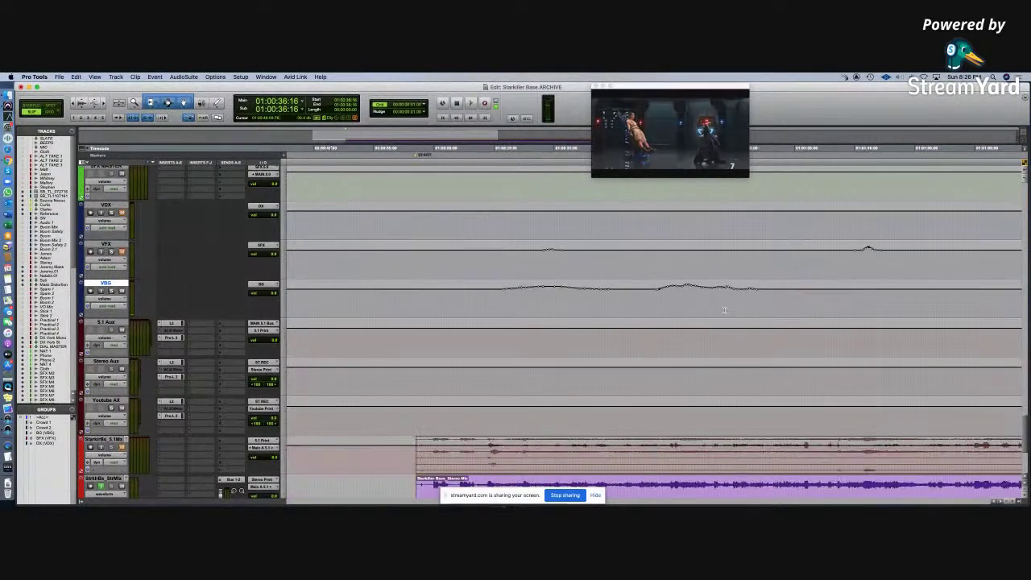
scroll(737, 379, down, 5)
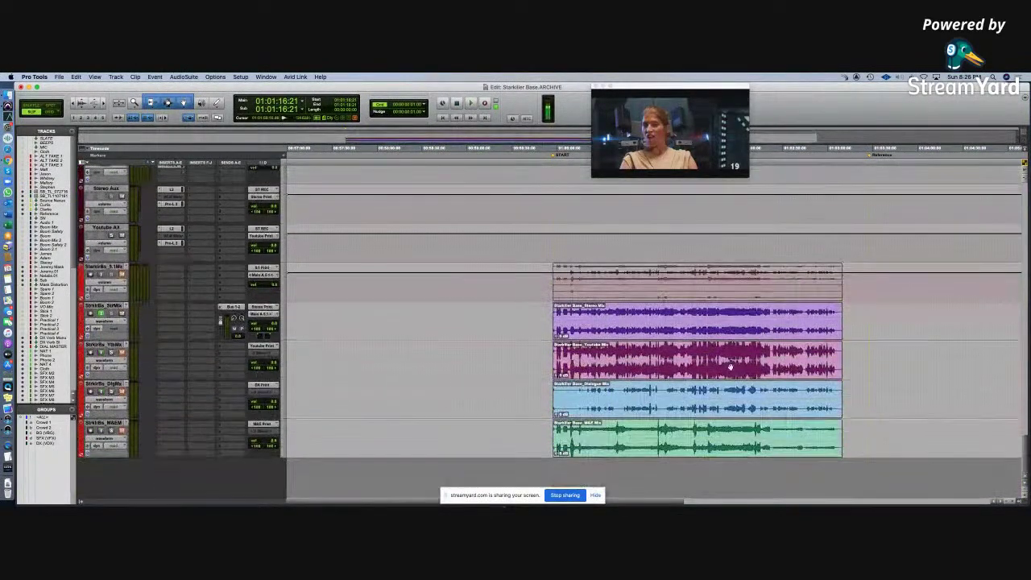
scroll(653, 338, down, 5)
scroll(653, 339, up, 5)
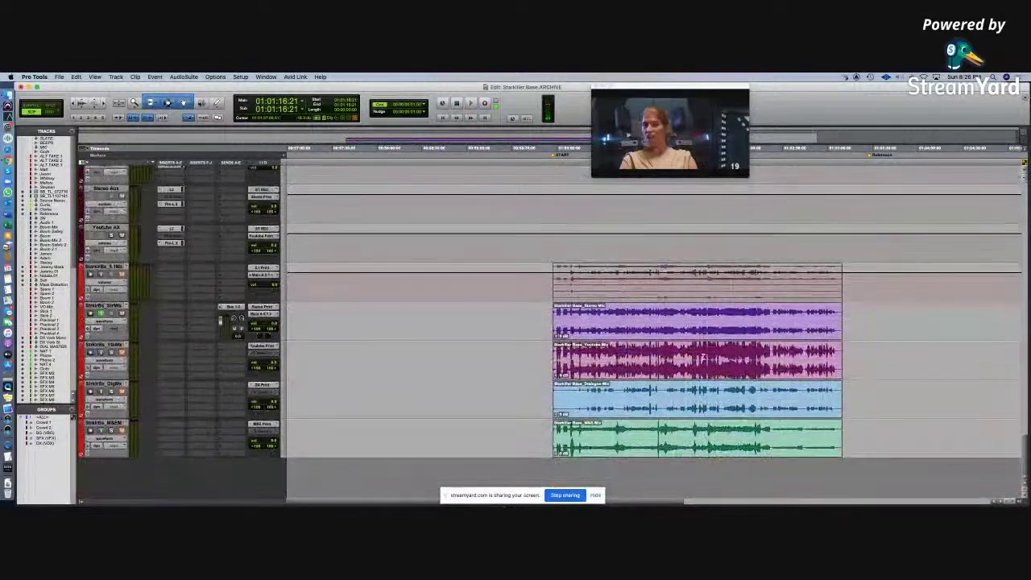
Step: Check the VCA, aux and print channels in the Mix window, and locate to 01:01:26:19 in the 5.1 mix clip
key(super+equal)
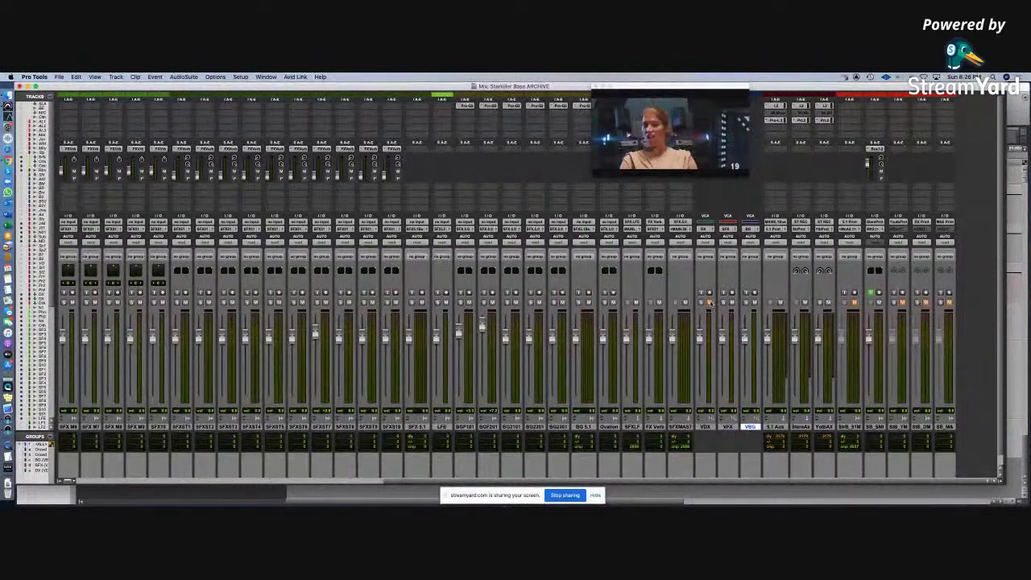
key(super+equal)
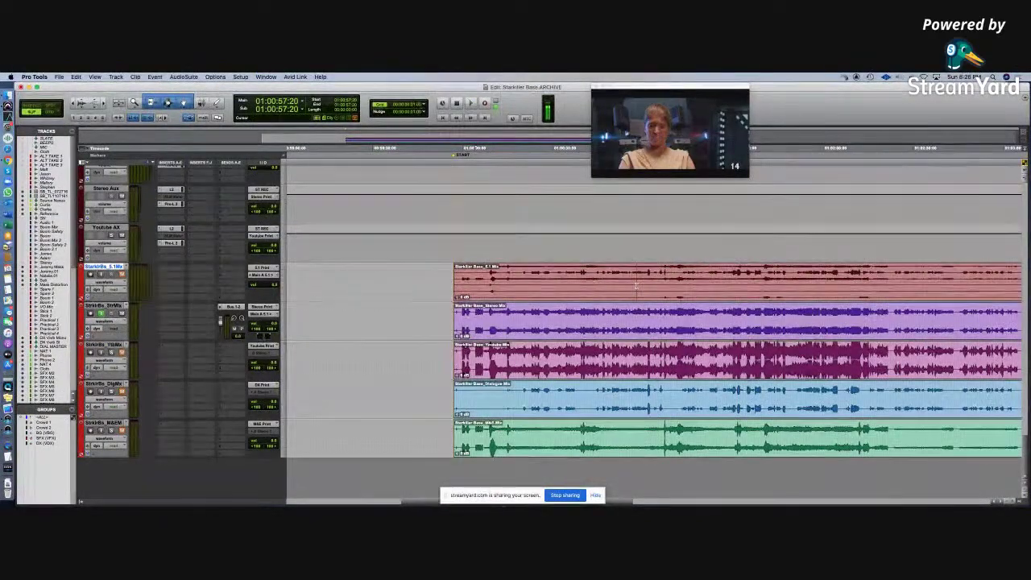
key(super+bracketleft)
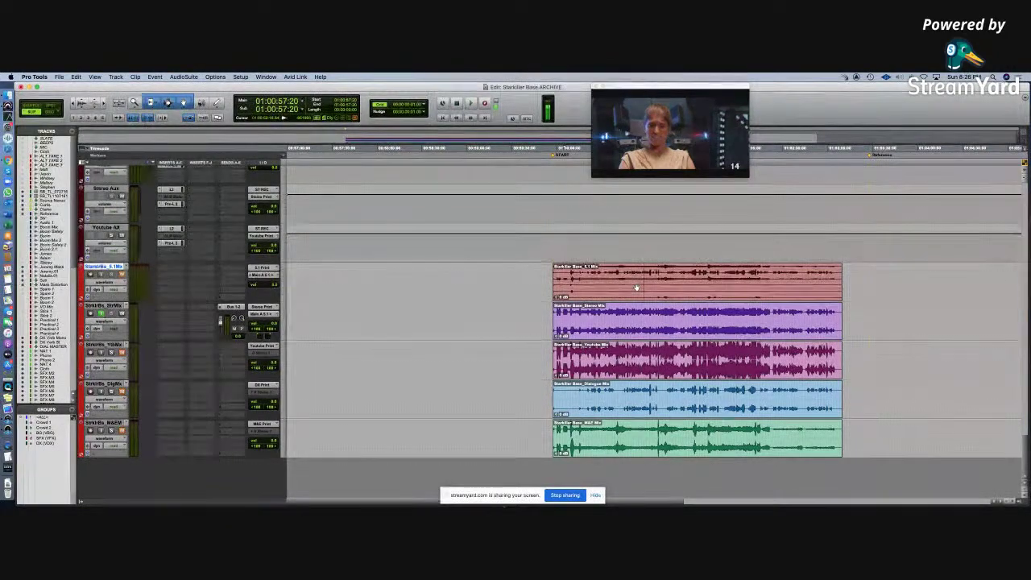
click(686, 274)
key(super+bracketright)
Step: Review the Mix window again and bring the SFX, LFE and background ambience tracks into view in the Edit window
key(super+equal)
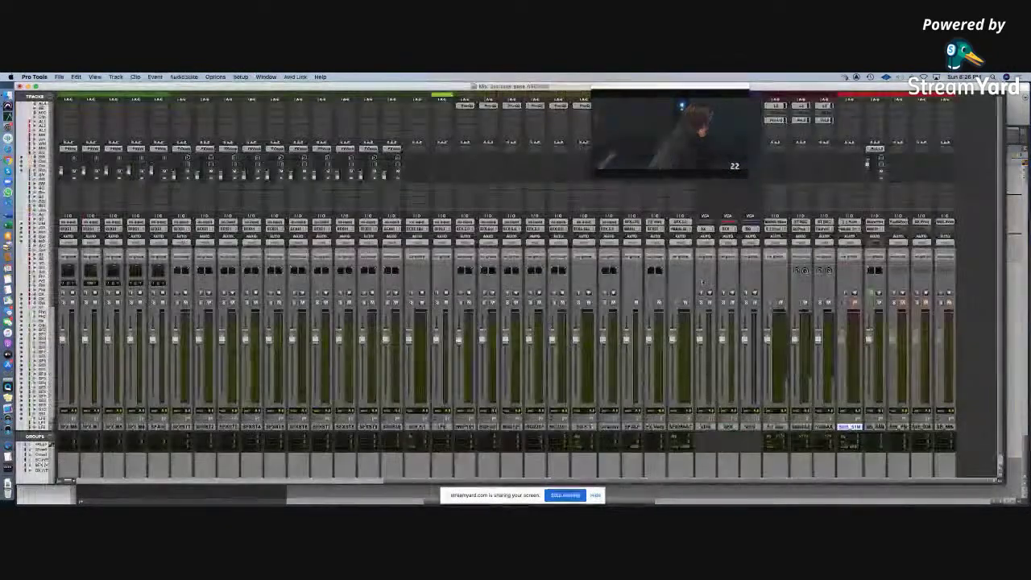
key(super+equal)
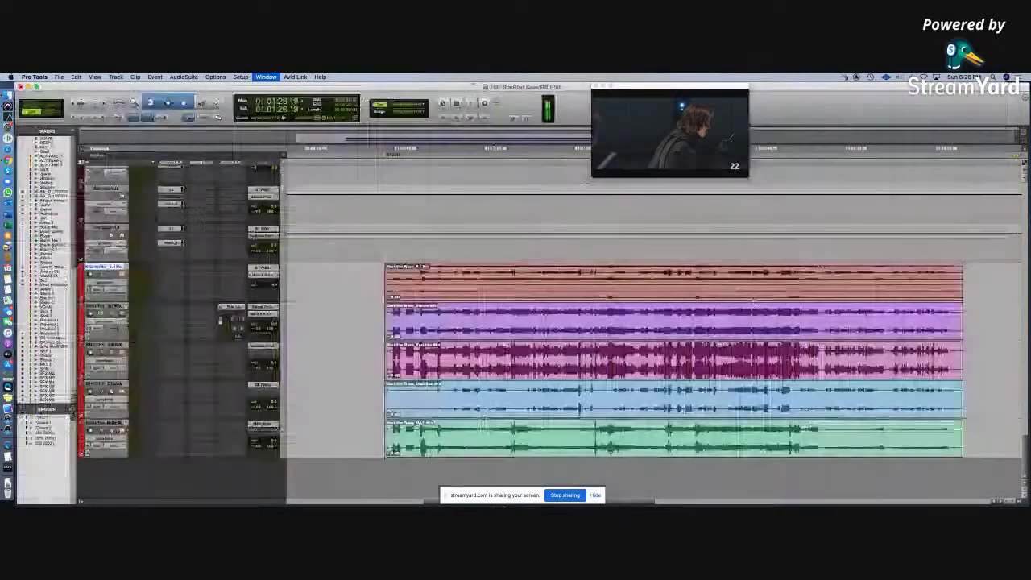
scroll(654, 339, up, 5)
scroll(654, 339, down, 3)
scroll(655, 339, up, 8)
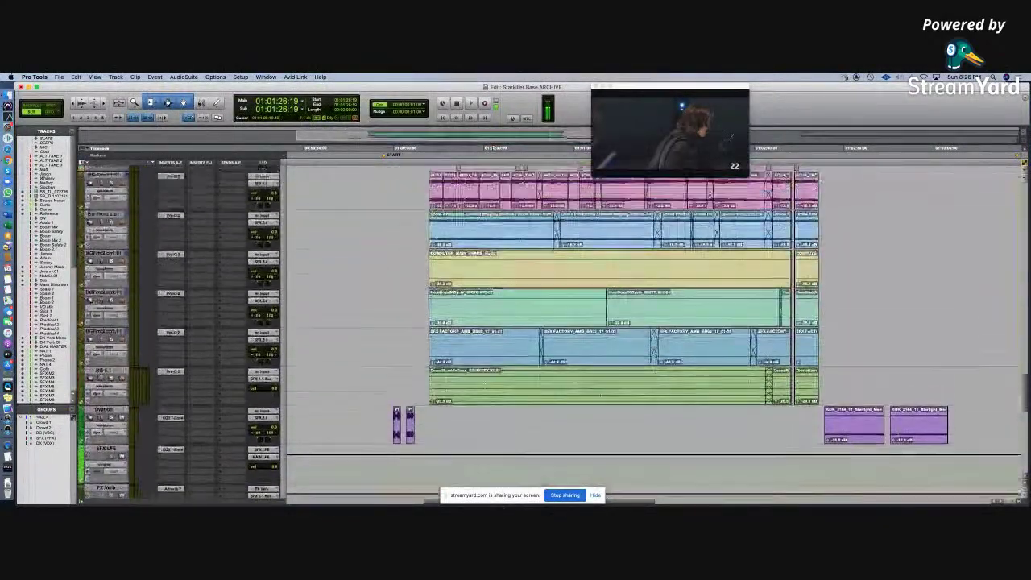
scroll(655, 339, down, 4)
scroll(654, 339, down, 4)
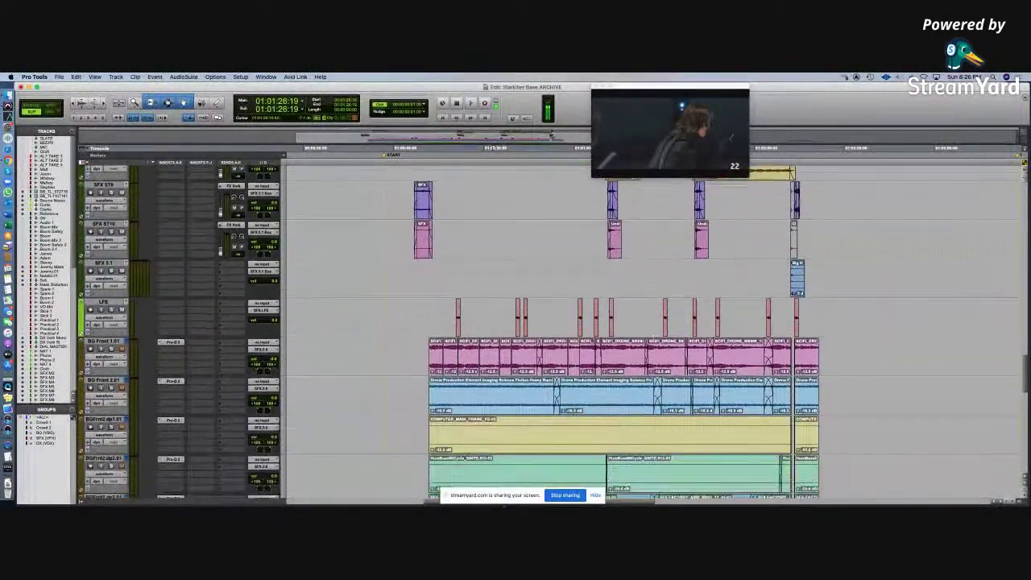
Step: Zoom in on the stereo SFX tracks around the force-grip effects and play the passage from 01:01:30:07
scroll(654, 339, up, 3)
scroll(654, 339, up, 3)
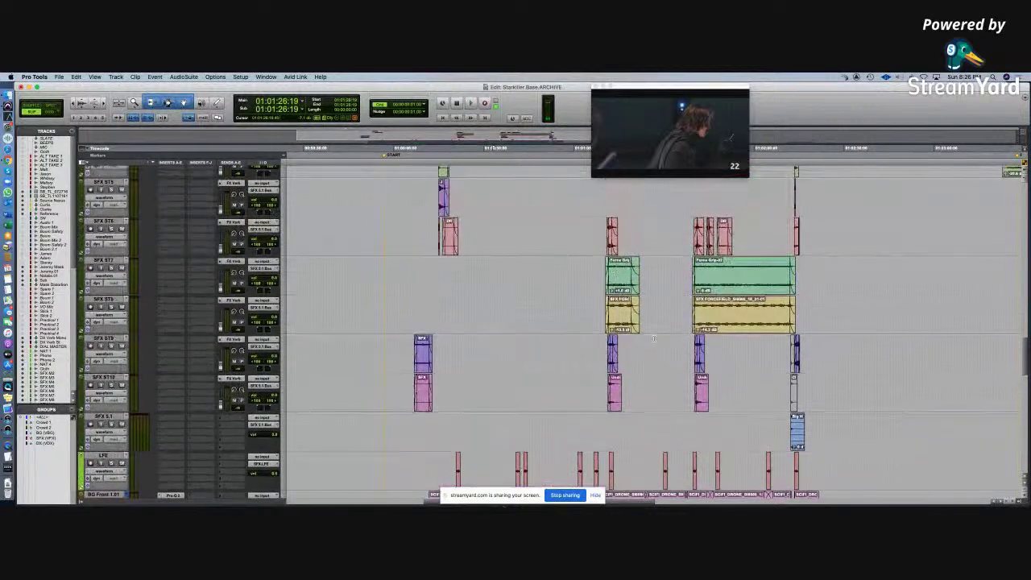
key(super+bracketright)
drag(580, 270, 645, 274)
key(super+bracketleft)
drag(788, 237, 760, 234)
click(753, 236)
key(super+bracketright)
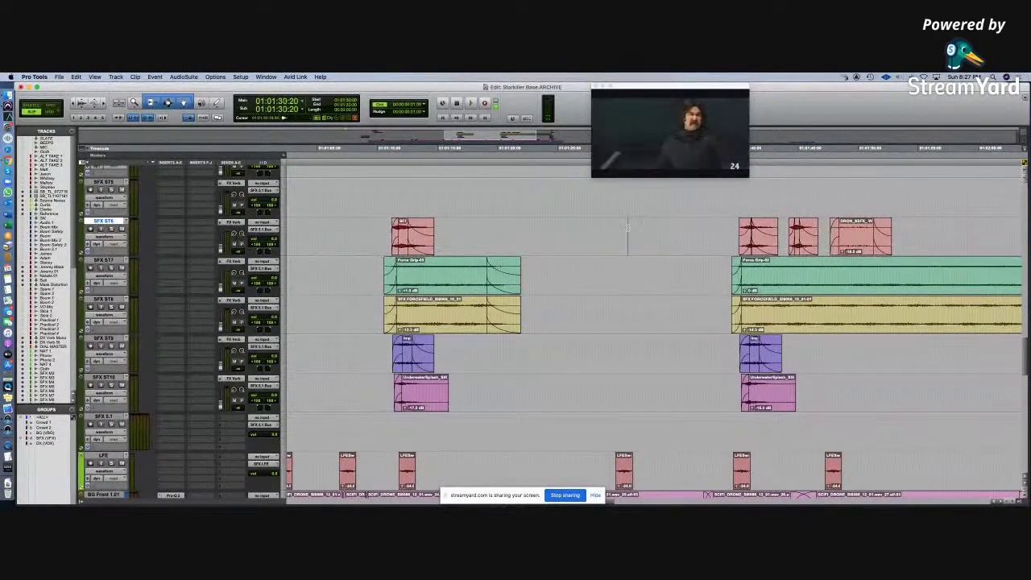
click(622, 228)
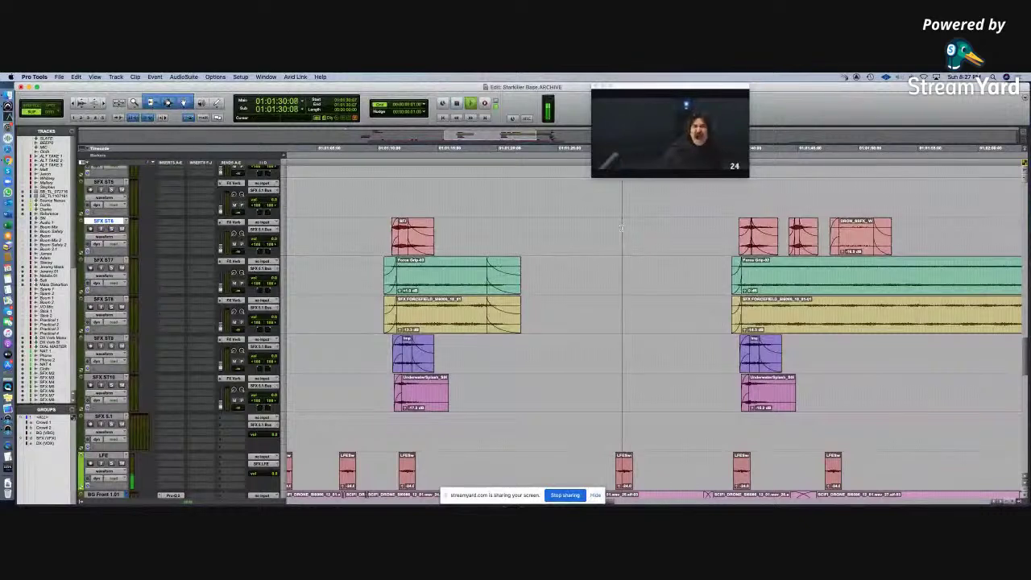
key(space)
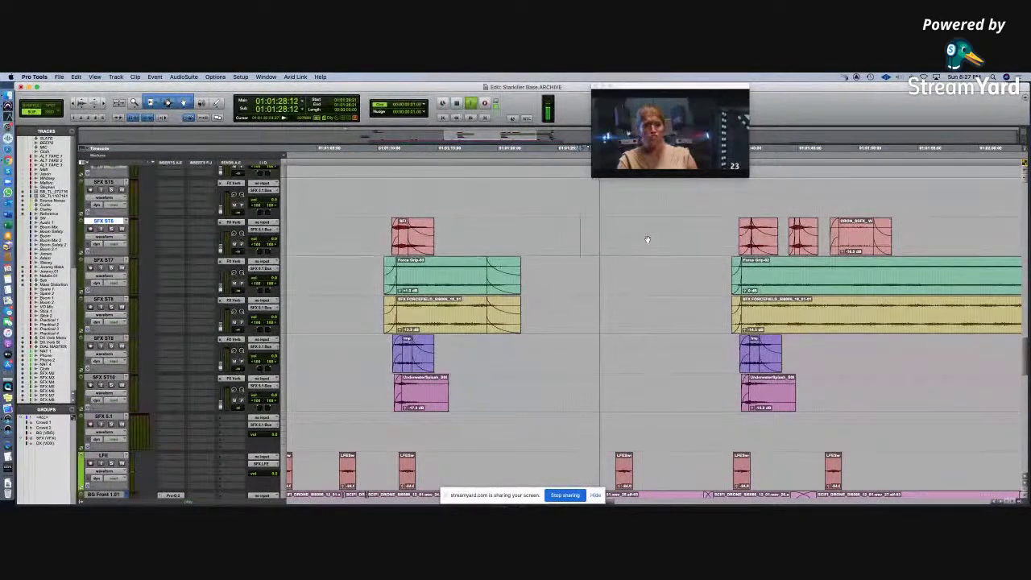
Step: Play the passage from 01:01:34:02 and again from 01:01:31:22, checking the channel levels in the Mix window
key(super+bracketright)
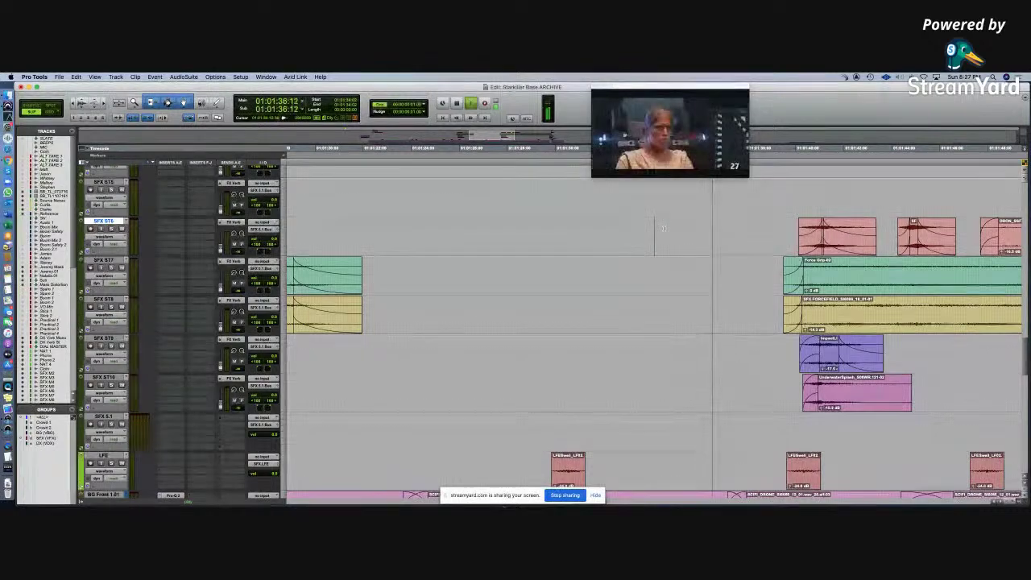
key(super+equal)
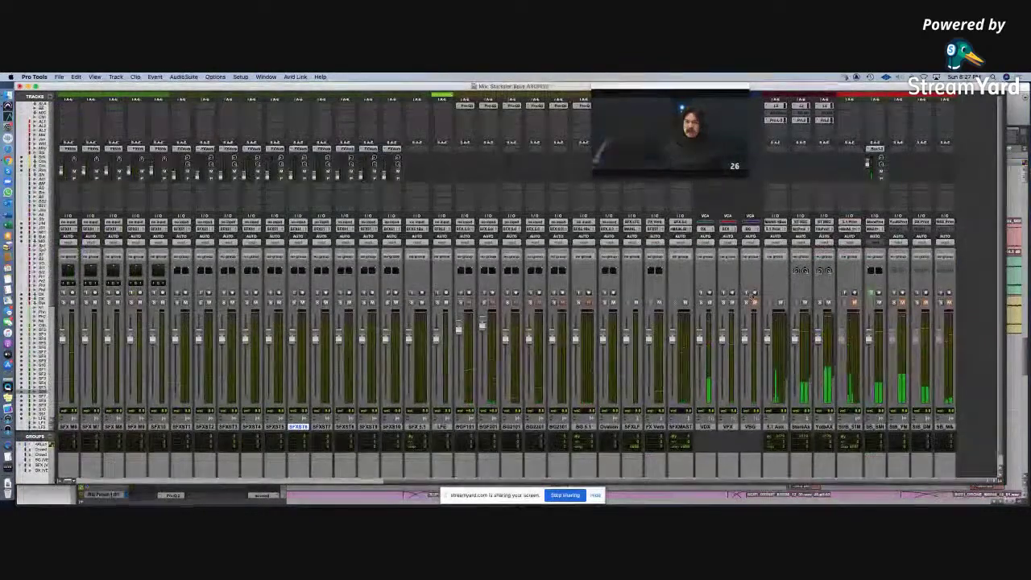
key(super+equal)
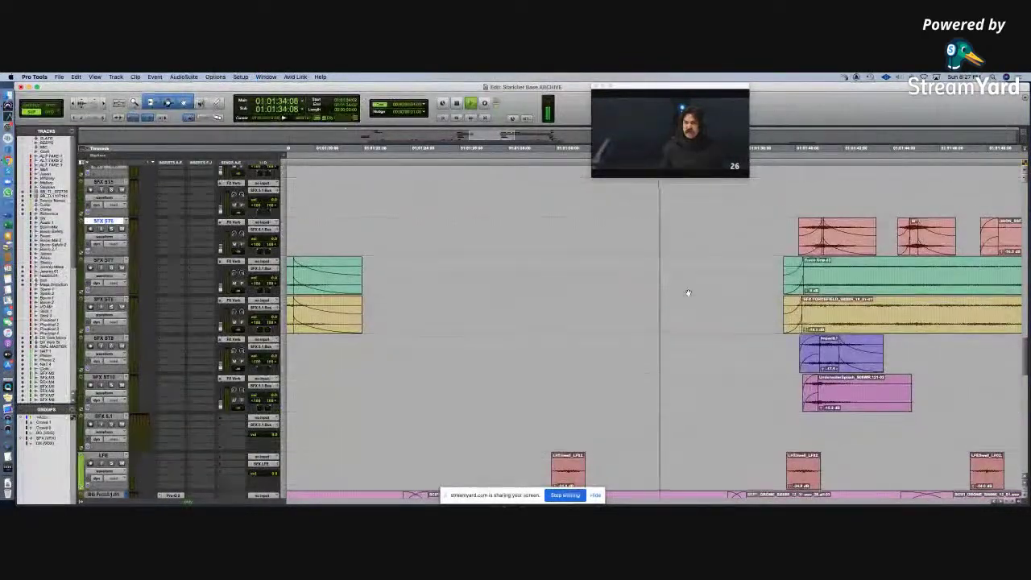
key(space)
key(space)
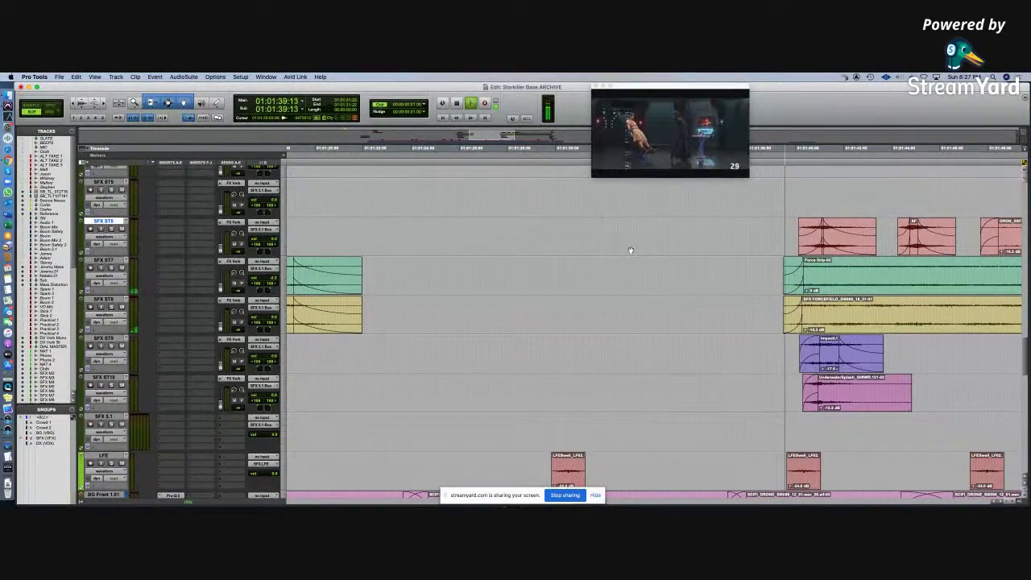
key(space)
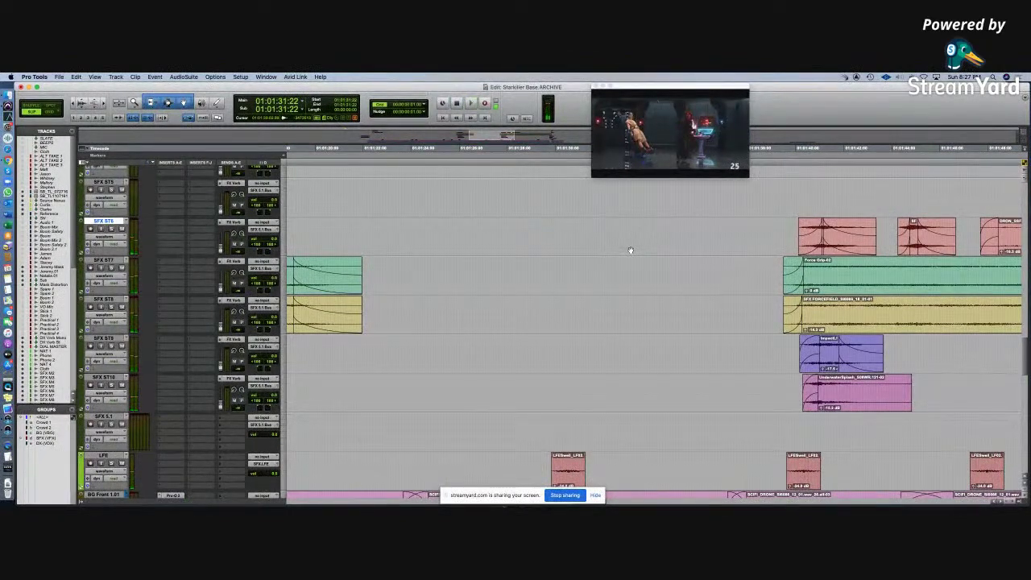
key(super+equal)
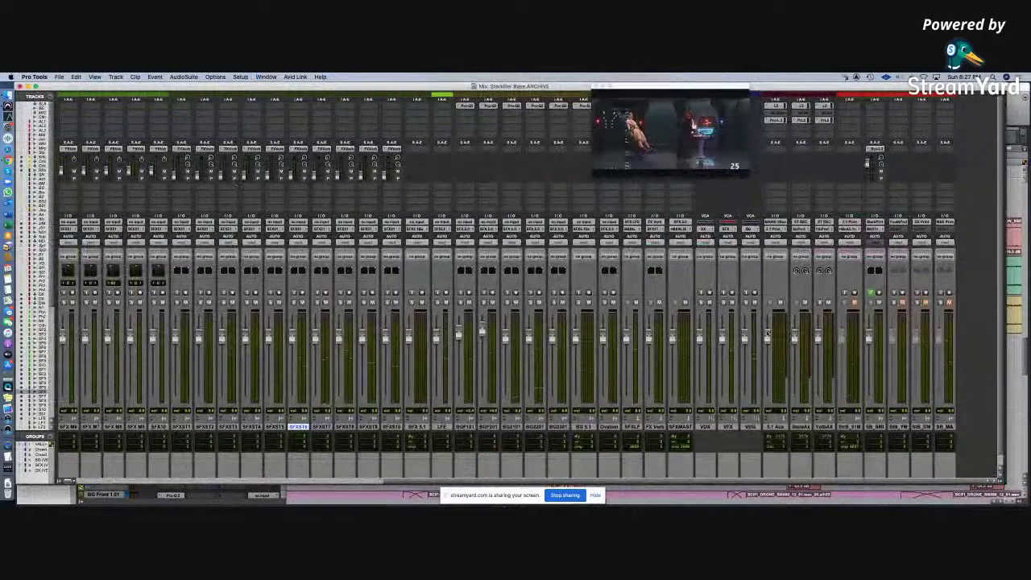
key(super+equal)
Step: Bring the Reference and dialogue tracks into view in the Edit window and locate to 01:01:23:14 on the masked-voice track
scroll(725, 324, up, 3)
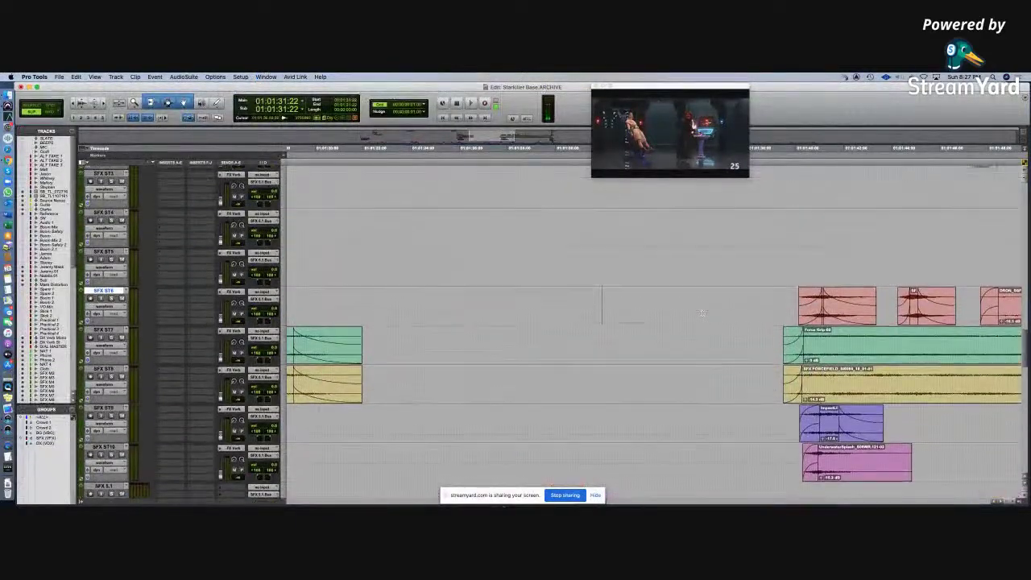
scroll(620, 313, up, 10)
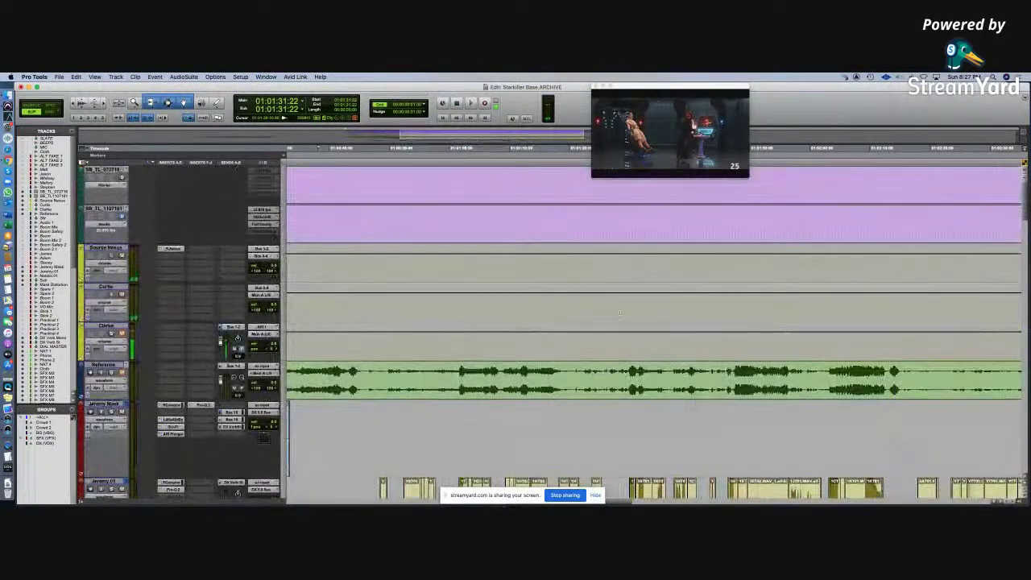
scroll(615, 310, down, 3)
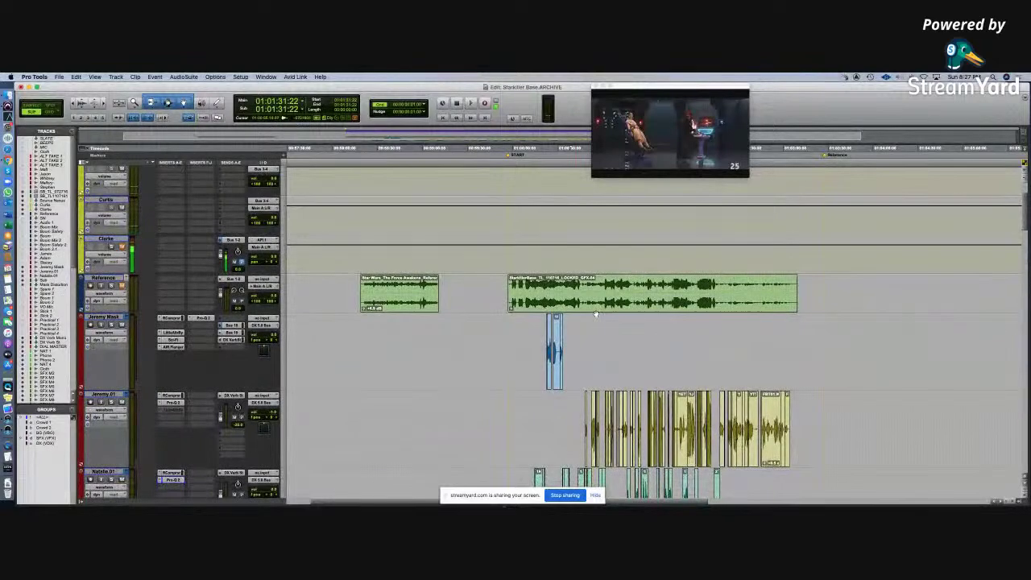
scroll(670, 322, down, 2)
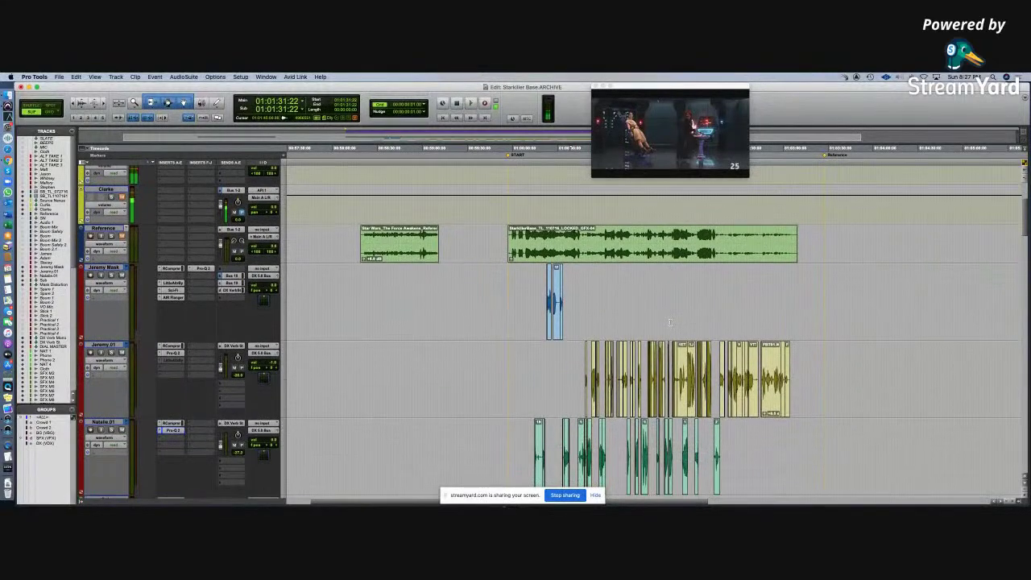
click(533, 281)
scroll(546, 339, down, 2)
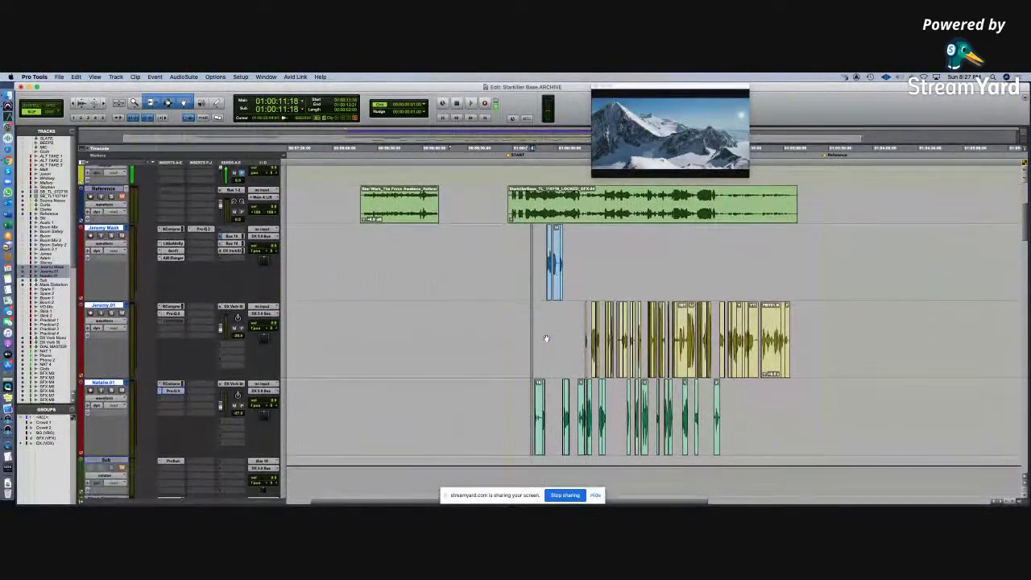
scroll(546, 339, down, 1)
click(638, 230)
key(t)
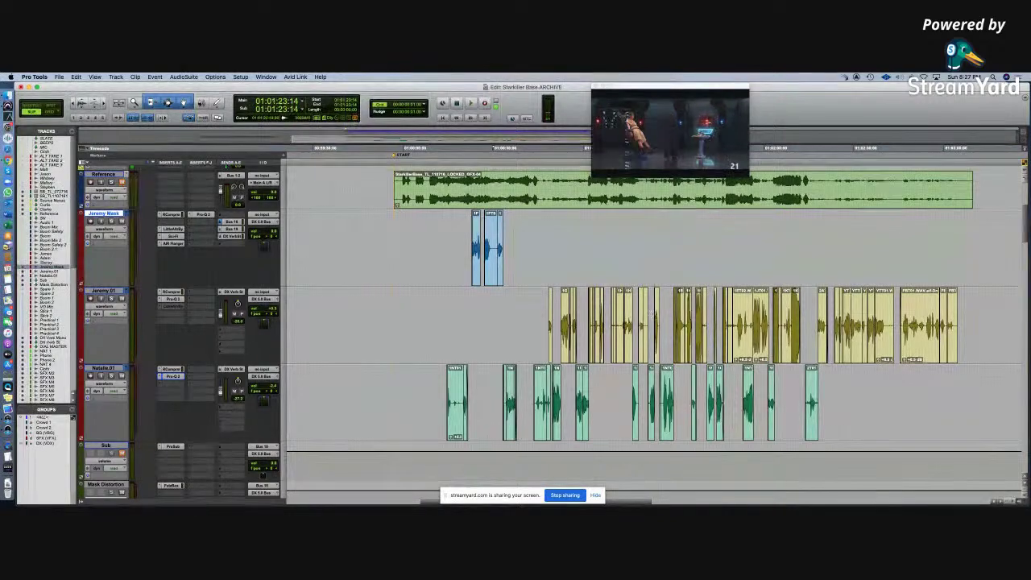
Step: Inspect the Little AlterBoy, Sci-Fi and AIR Flanger inserts on the masked-voice track and switch it to its .01 playlist
click(173, 229)
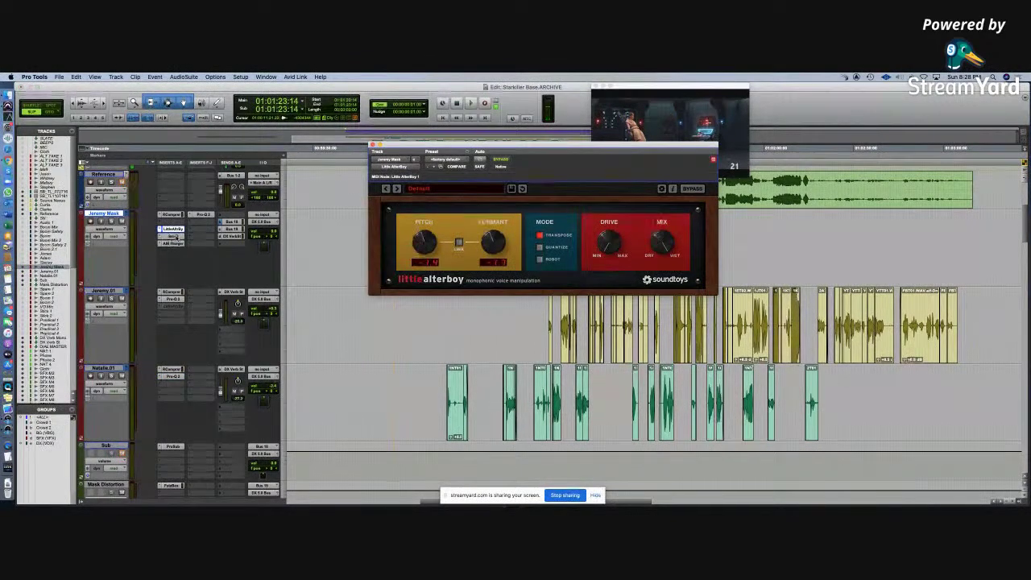
click(173, 236)
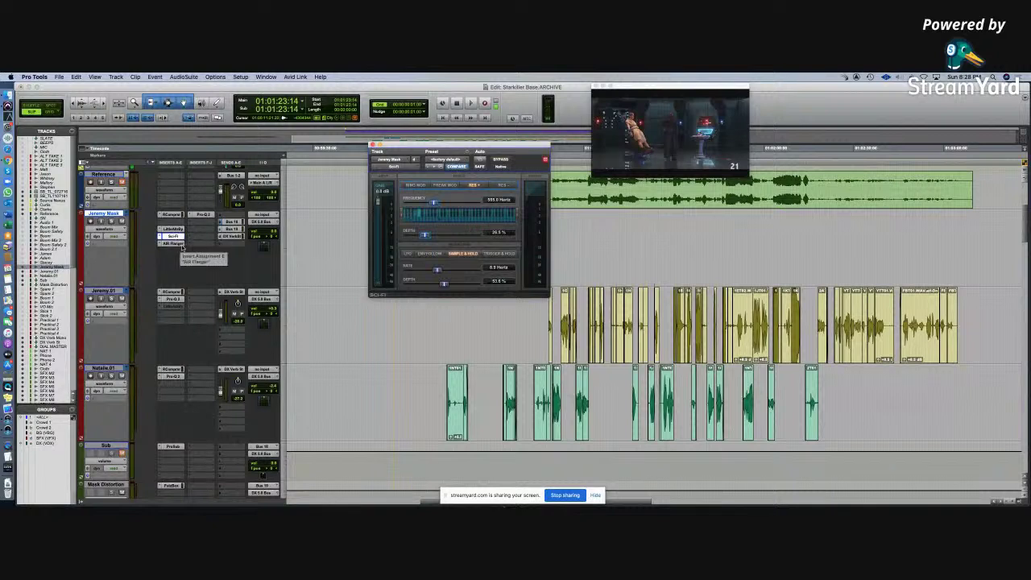
click(178, 243)
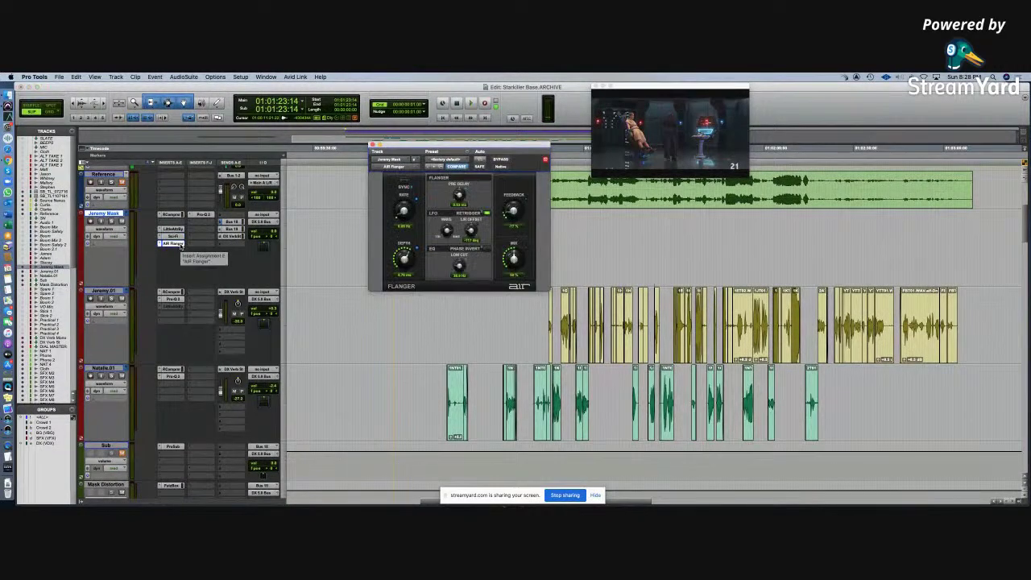
click(126, 214)
click(157, 220)
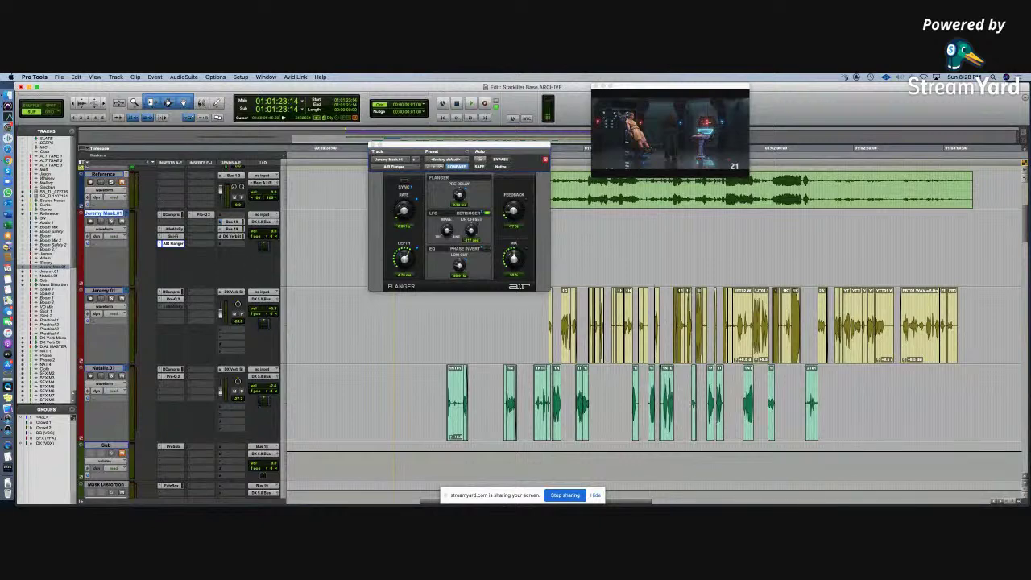
Step: Check the Pro Subharmonic insert on the Sub track and the FutzBox insert on Mask Distortion, and close the plug-in window
scroll(284, 321, down, 5)
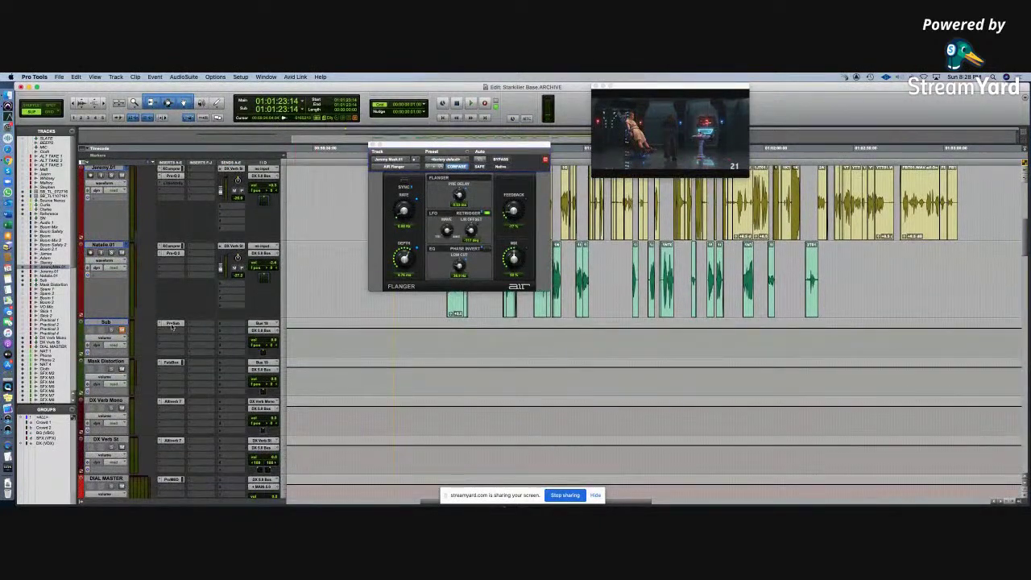
click(170, 323)
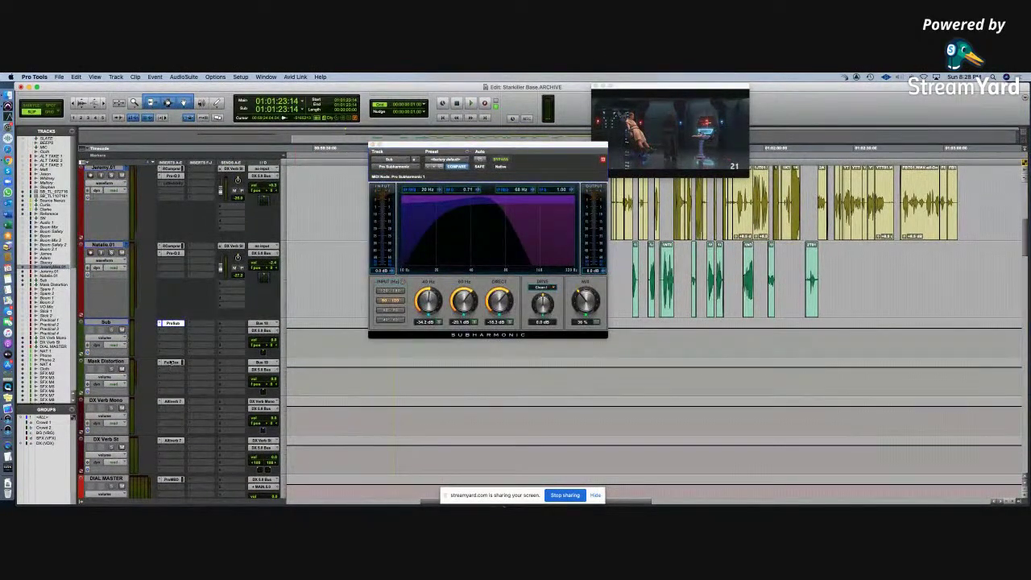
click(171, 363)
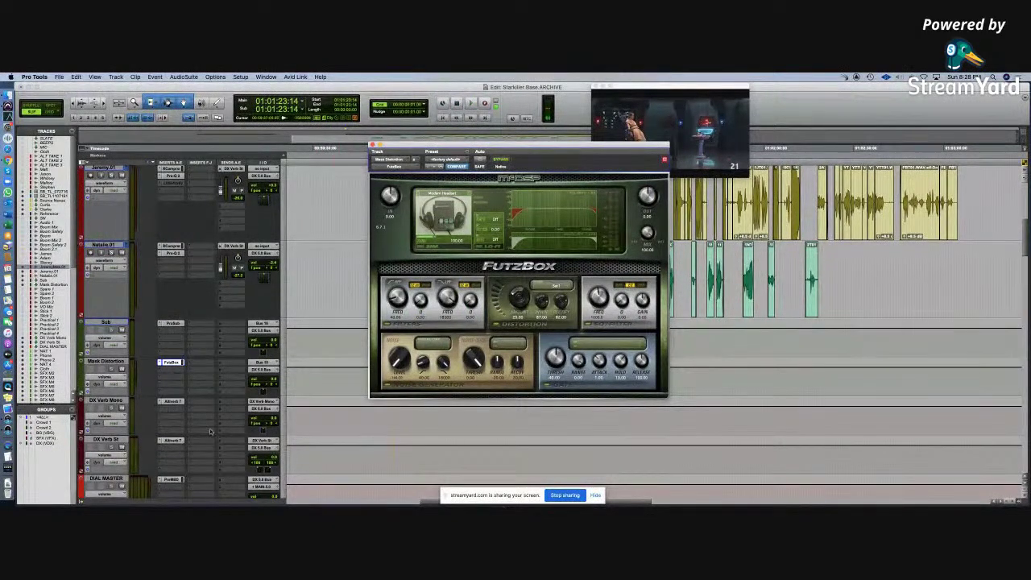
click(372, 145)
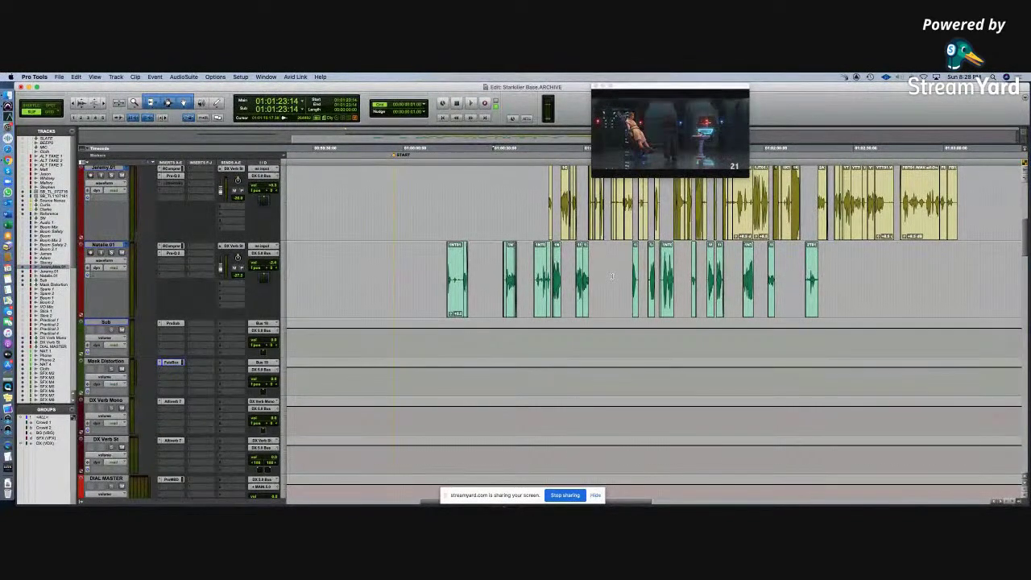
Step: Zoom in on the masked-voice clips, play them soloed from 01:00:22:17, and select the first long dialogue clip
scroll(612, 276, up, 5)
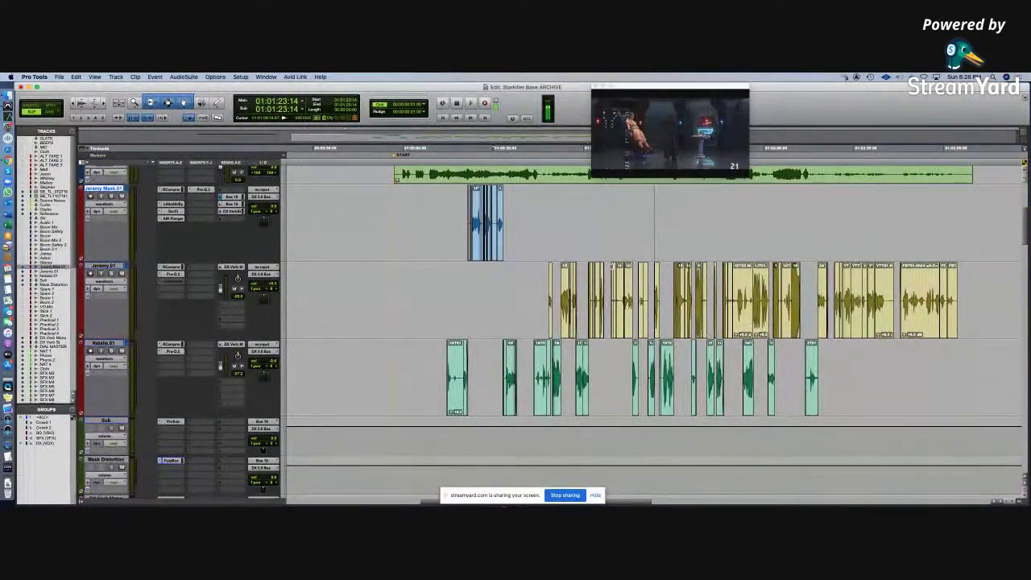
click(422, 274)
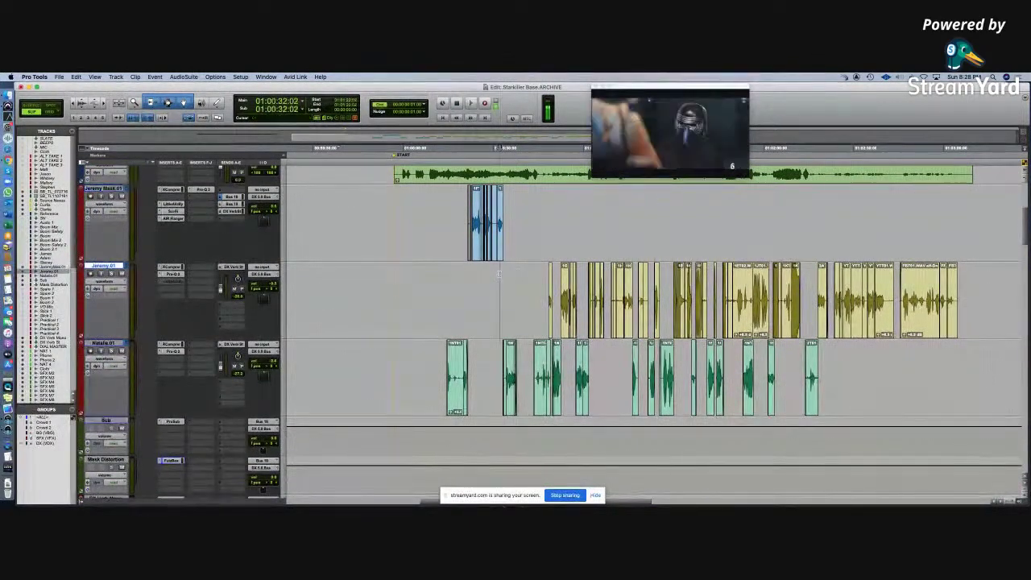
key(super+bracketright)
key(super+bracketright)
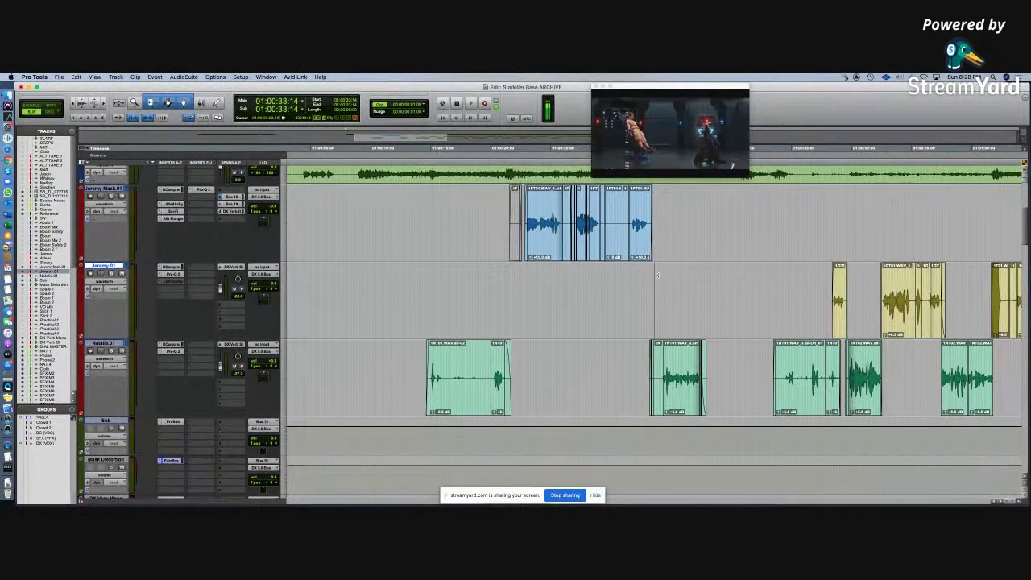
click(524, 211)
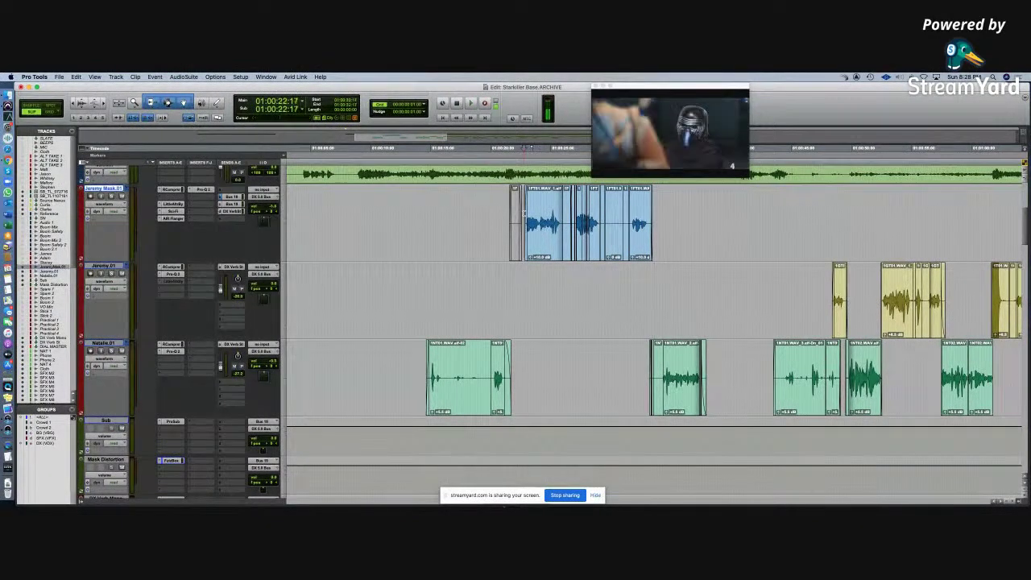
key(space)
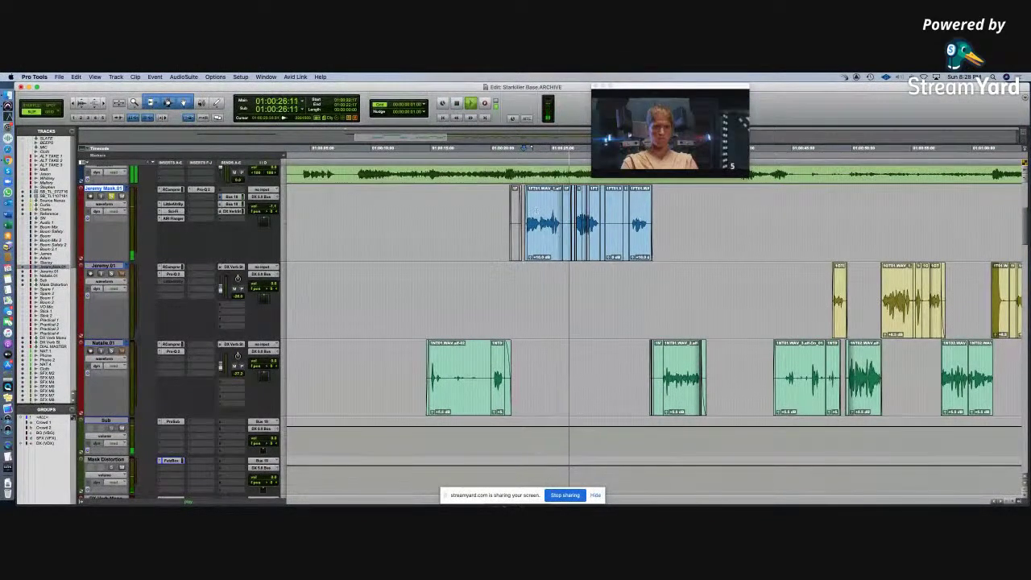
key(super+bracketright)
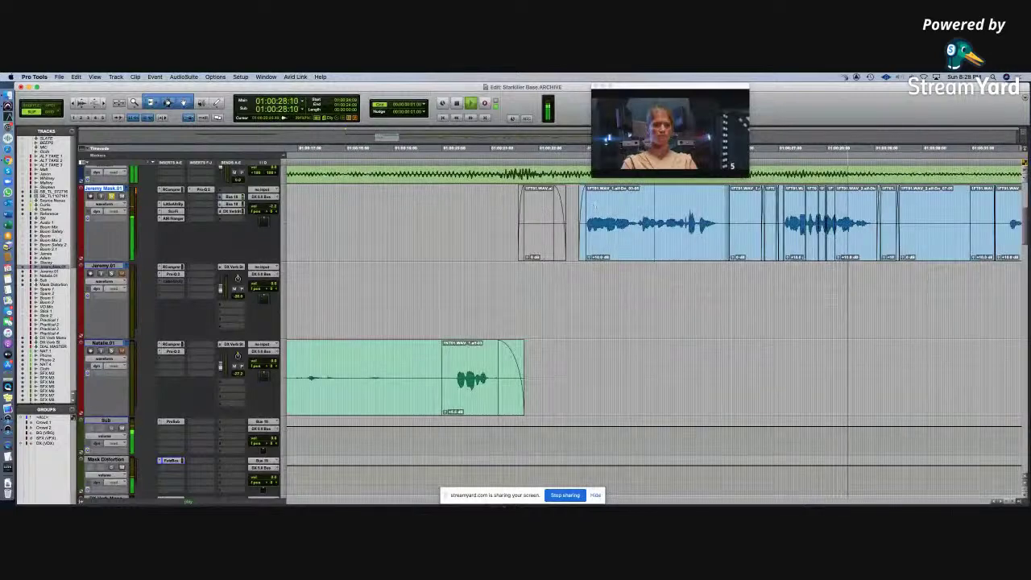
key(space)
click(644, 246)
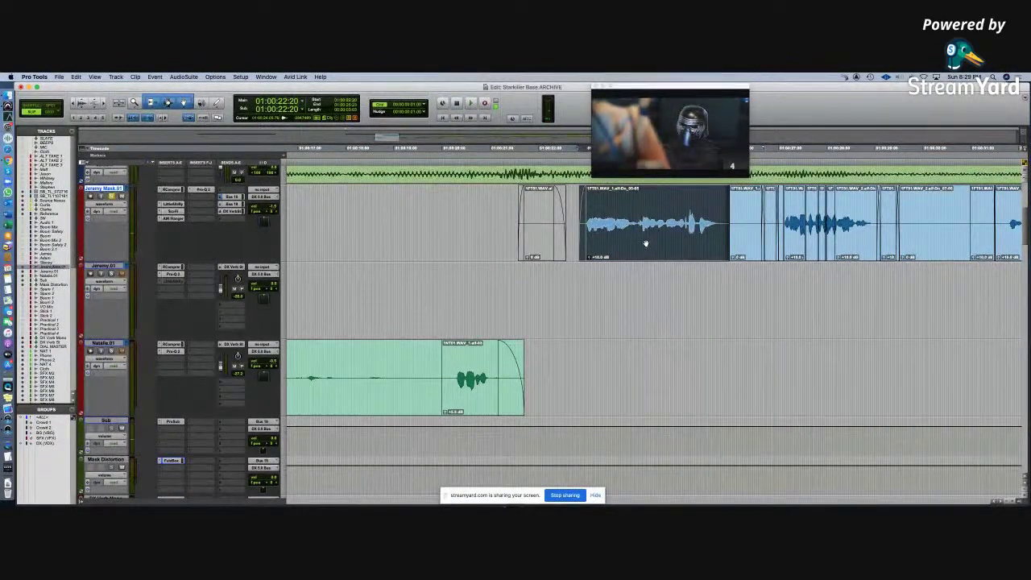
Step: Solo the same actor's unmasked dialogue track and play its clips from 01:00:52:08
key(super+bracketleft)
key(super+bracketleft)
key(super+bracketleft)
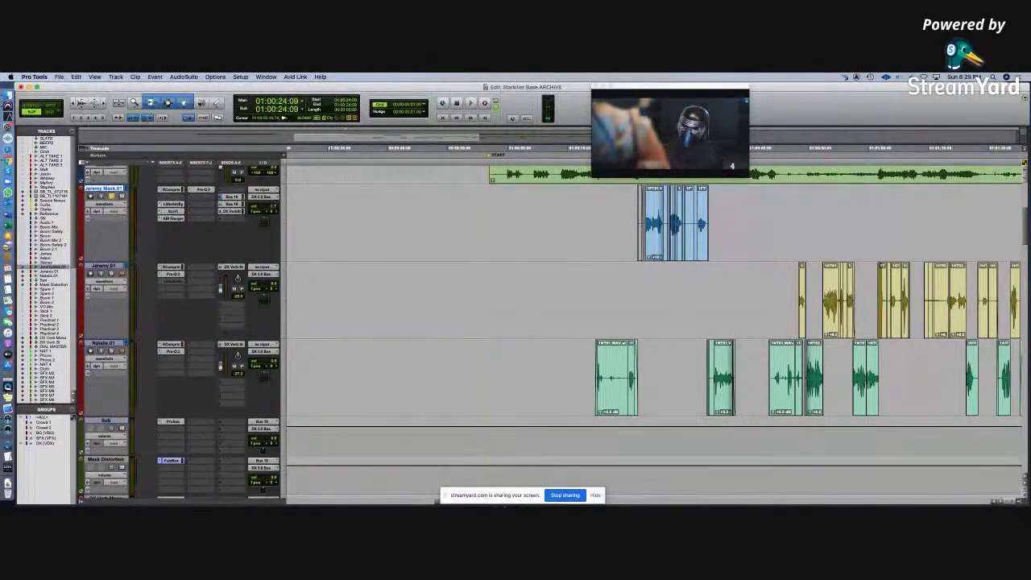
click(822, 297)
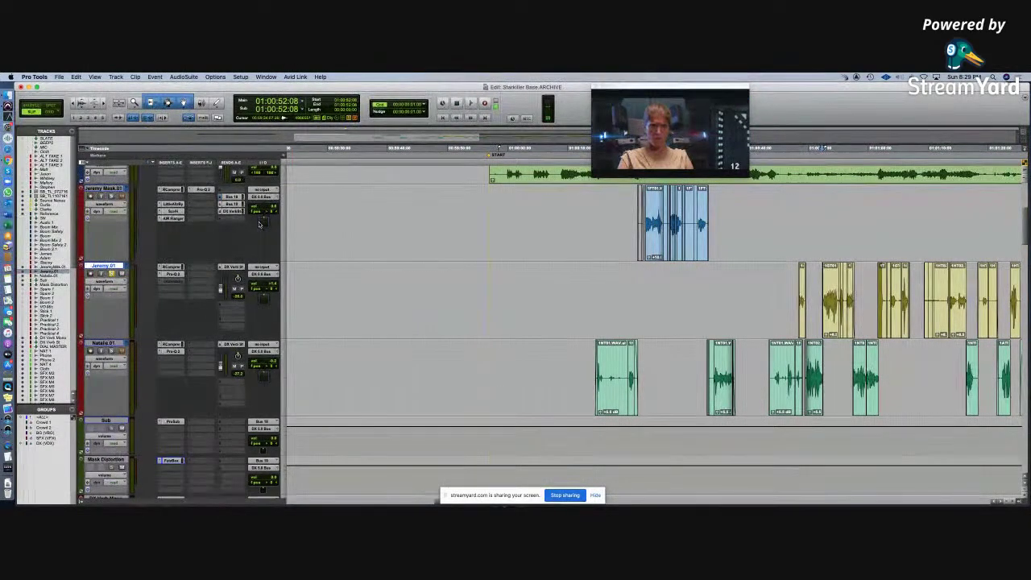
key(super+bracketright)
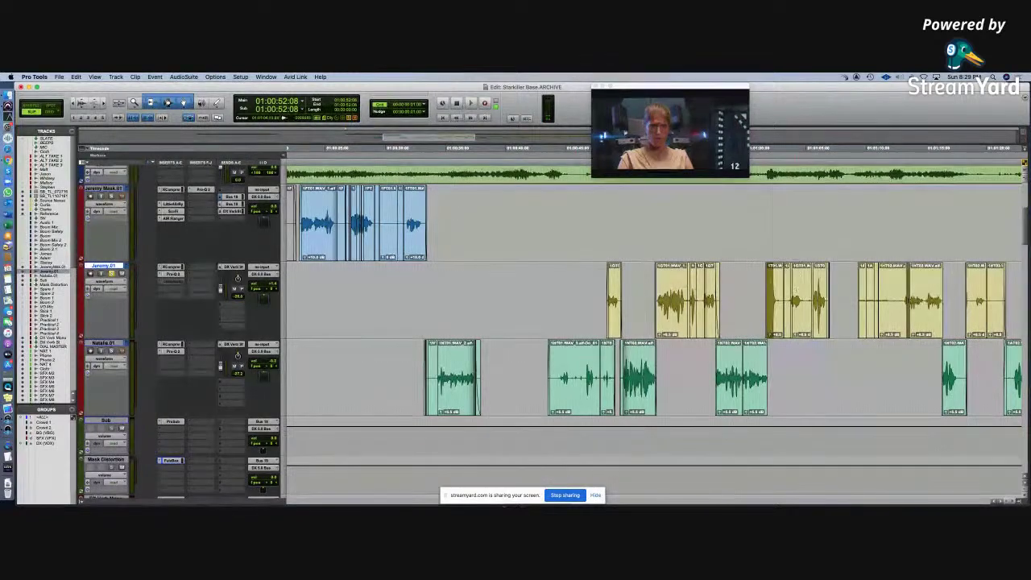
key(space)
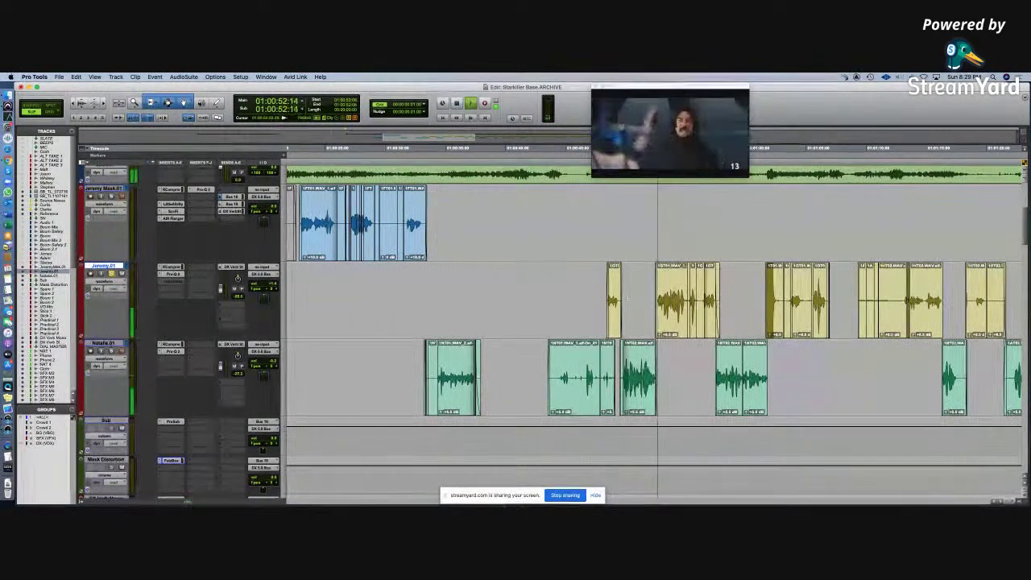
Step: Stop the dialogue playback and look over the NAT, Phone, Cloth and SFX tracks below the dialogue tracks
key(space)
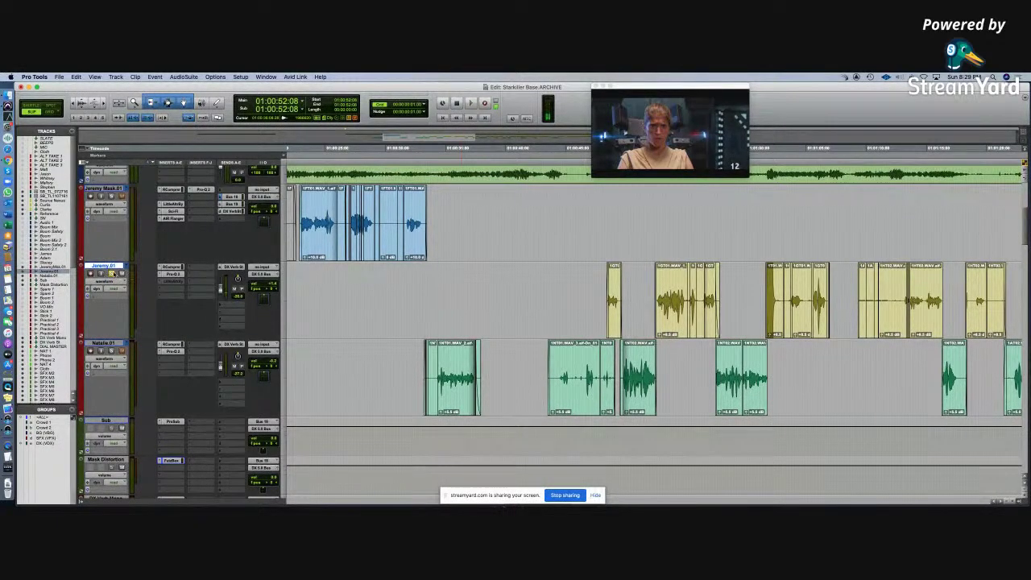
key(r)
key(r)
key(r)
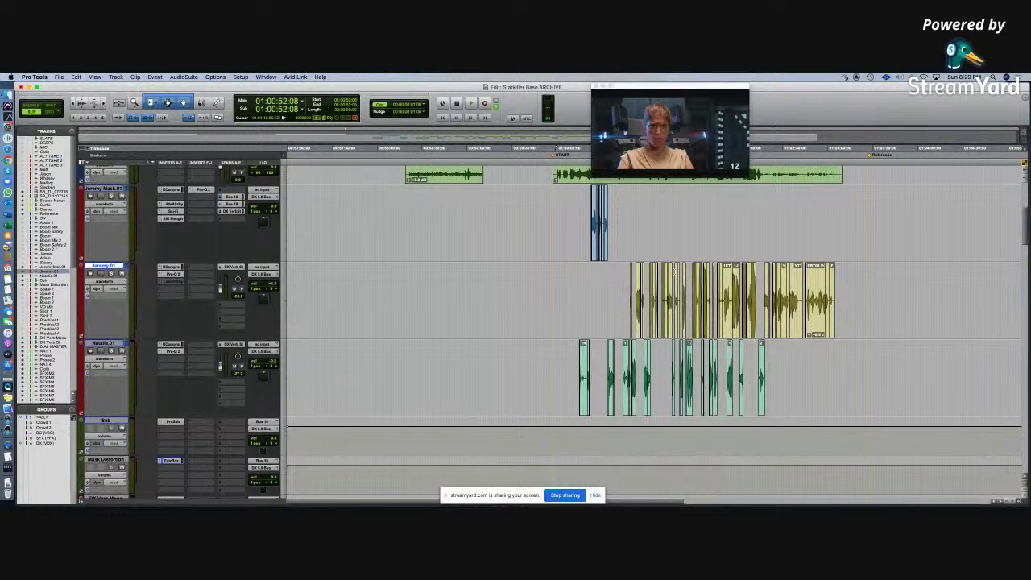
scroll(699, 274, down, 12)
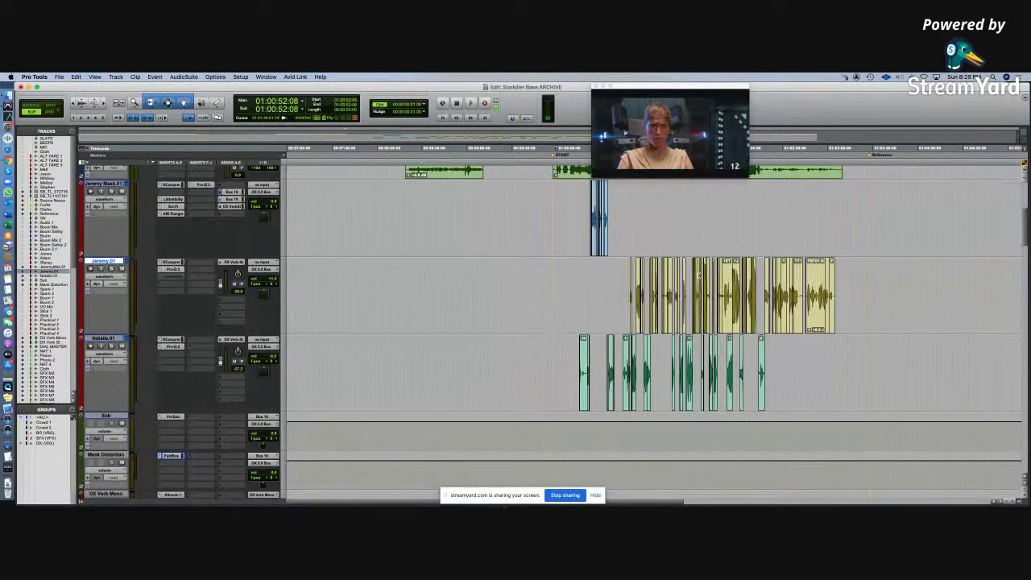
scroll(698, 276, down, 4)
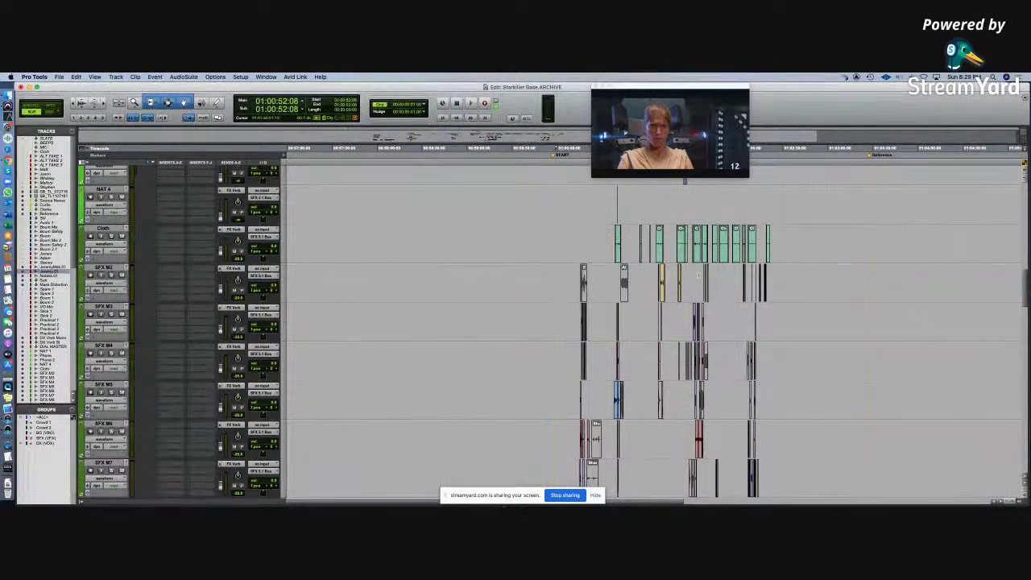
click(635, 236)
key(super+bracketleft)
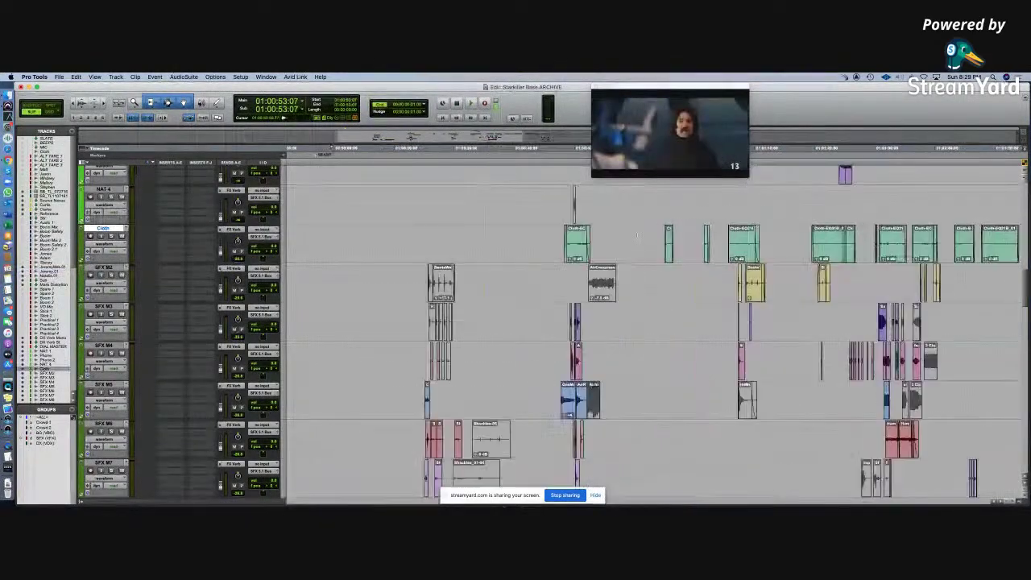
scroll(653, 240, up, 2)
scroll(653, 241, up, 6)
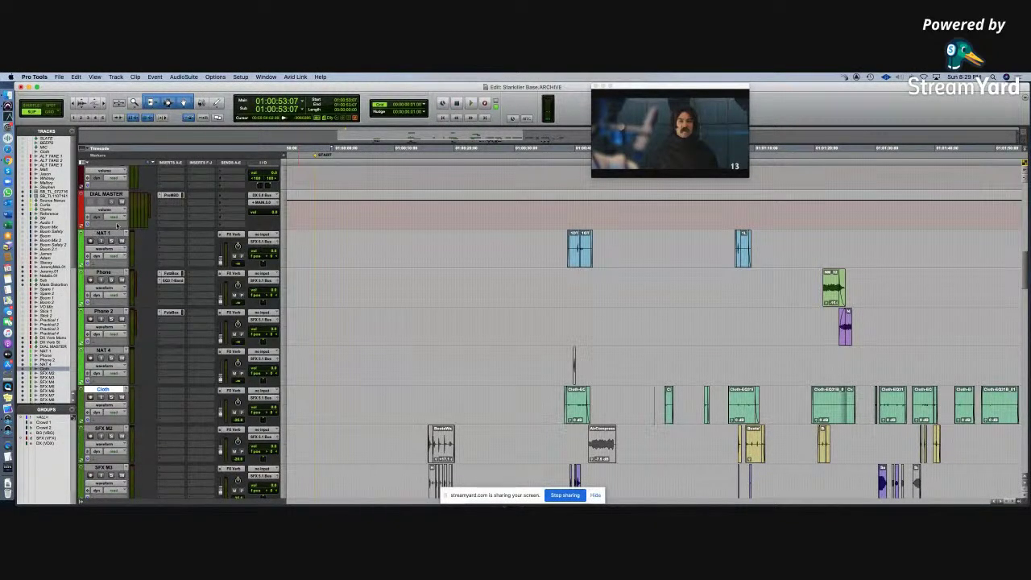
Step: Solo the NAT 1 track and play its first pair of production-sound clips
key(super+bracketleft)
key(super+bracketleft)
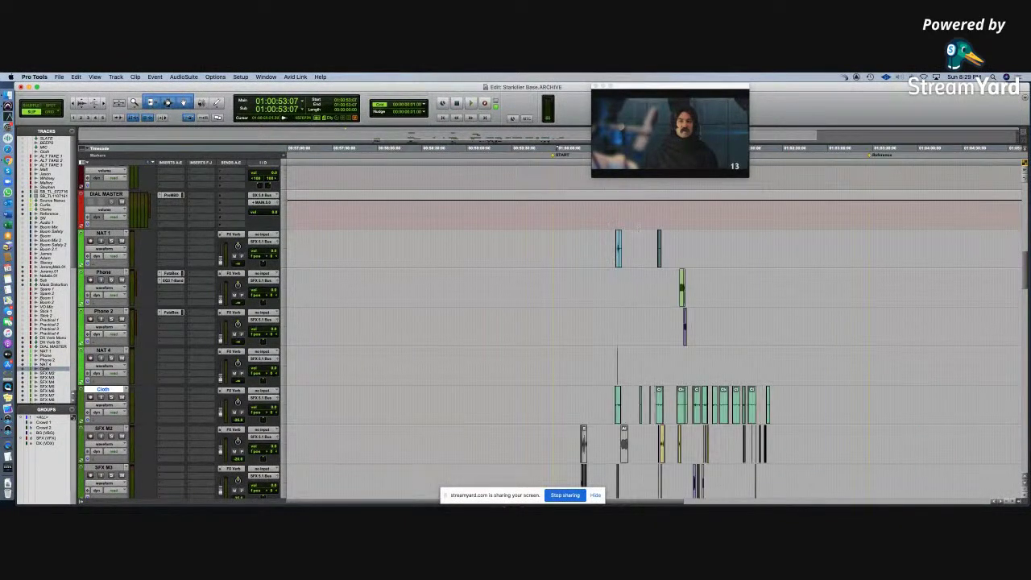
key(super+bracketright)
click(644, 248)
key(super+bracketright)
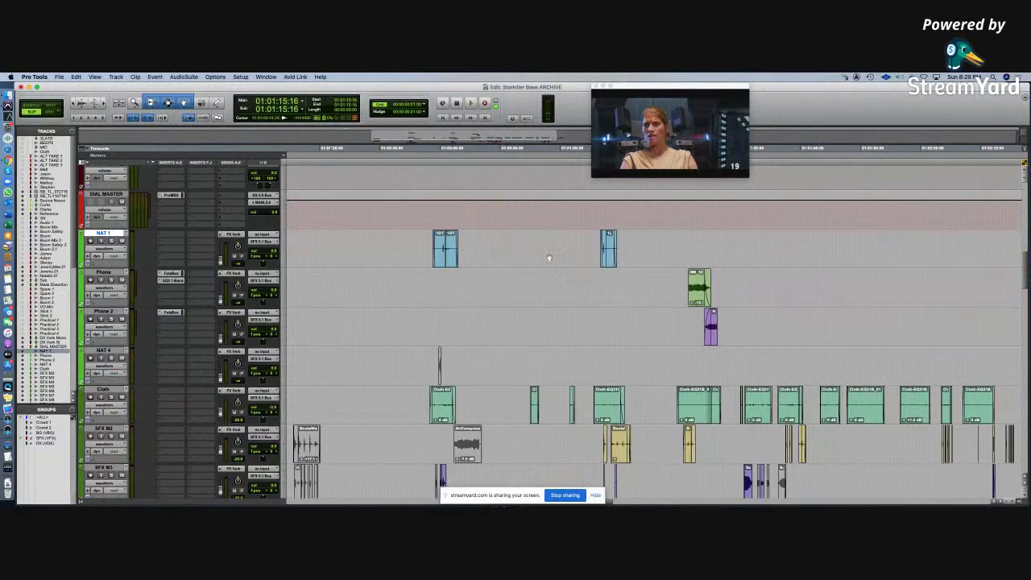
click(432, 246)
key(space)
key(super+bracketright)
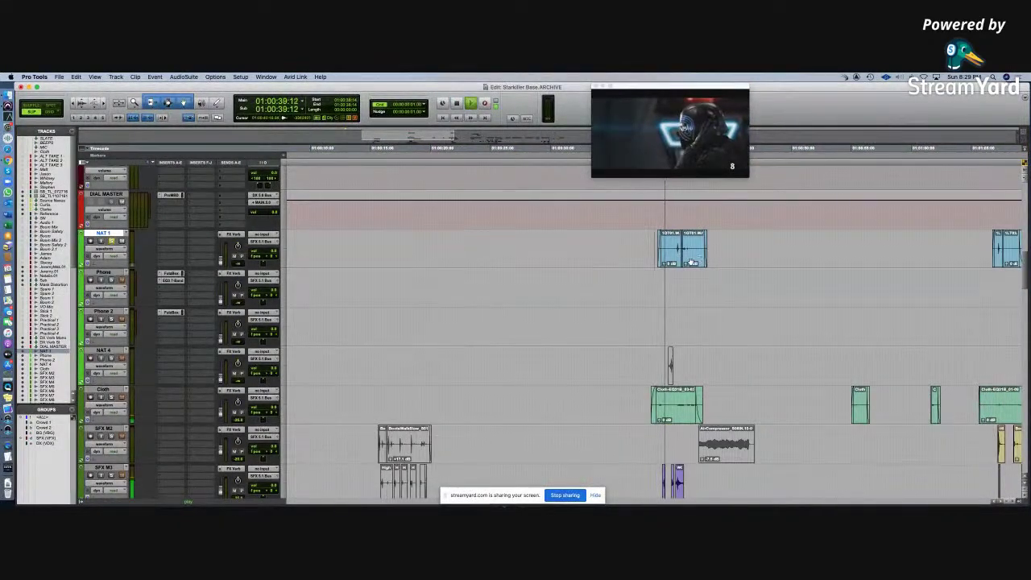
key(super+bracketright)
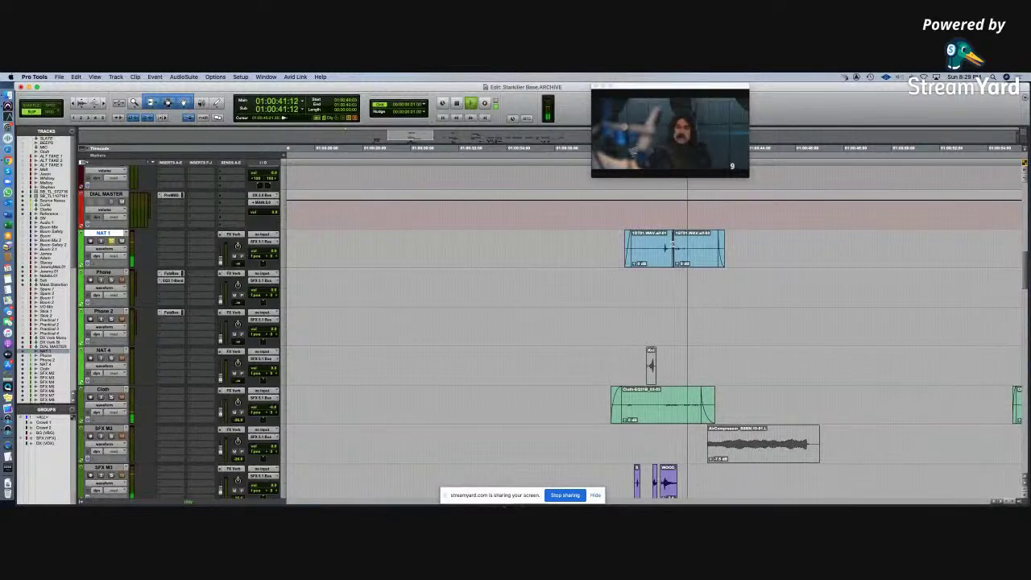
key(space)
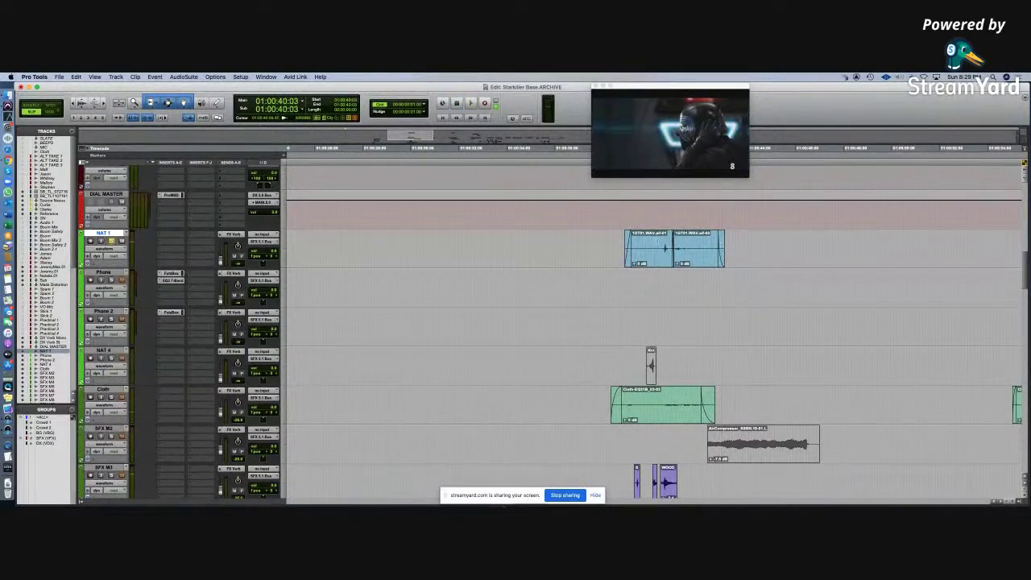
Step: Enlarge the clip waveforms and replay the soloed NAT 1 clips from 01:00:40:08
key(super+bracketright)
key(space)
key(super+bracketleft)
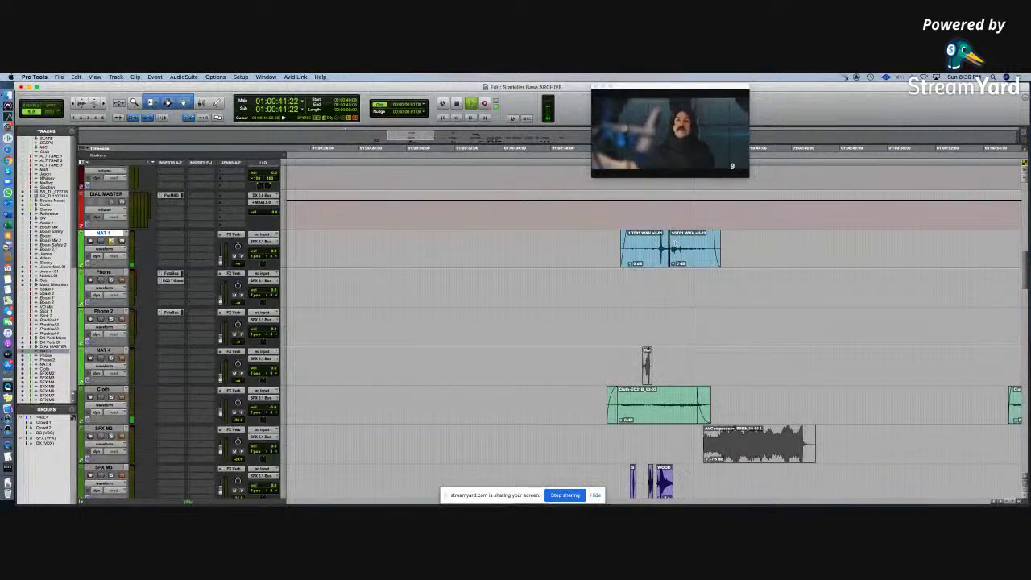
key(space)
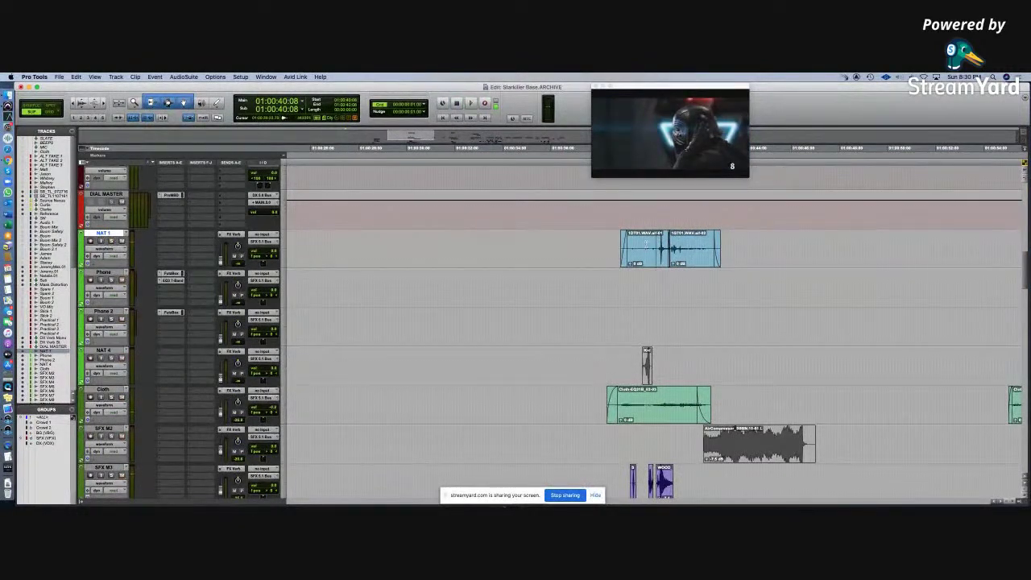
Step: Play the mask-removal moment from 01:00:39:09 with NAT 1 unsoloed, alongside the cloth and effects tracks
scroll(646, 244, down, 5)
scroll(637, 210, up, 3)
key(space)
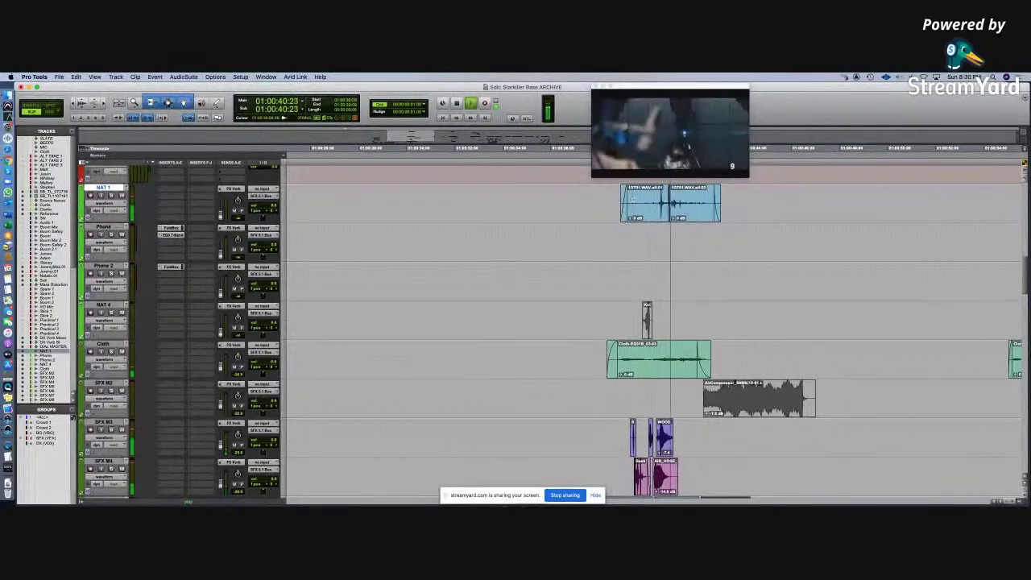
key(space)
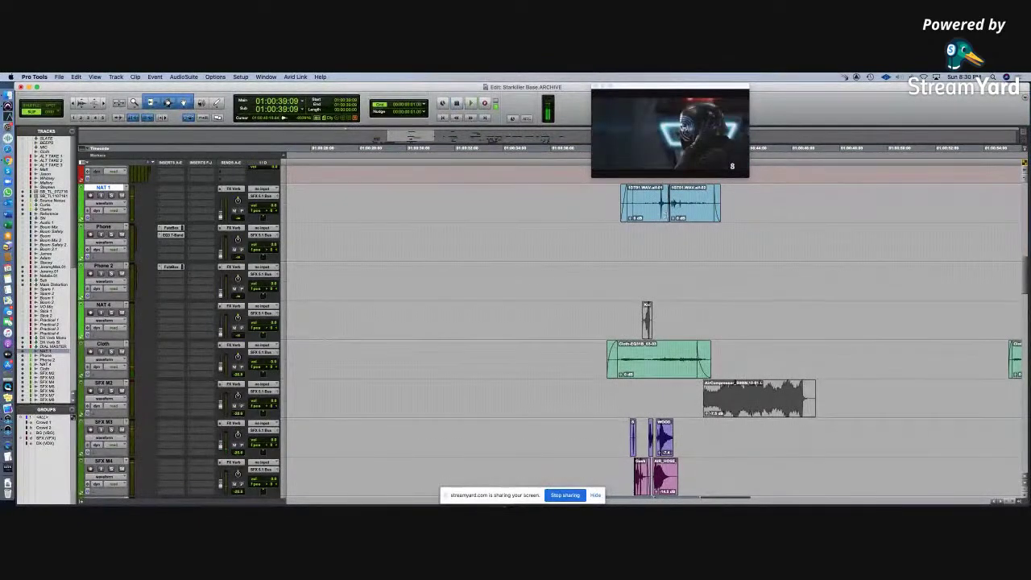
scroll(700, 228, down, 3)
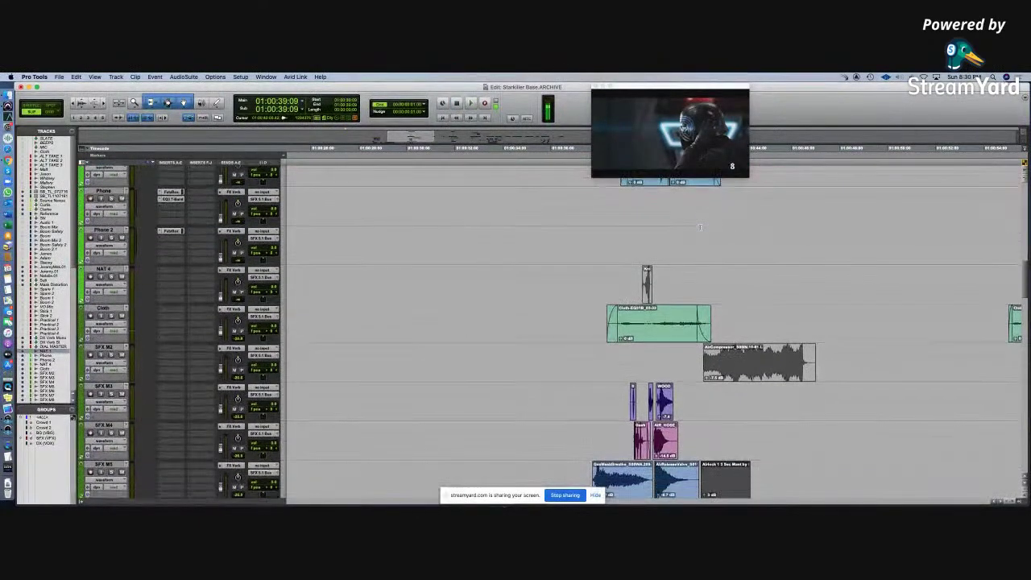
scroll(700, 227, up, 3)
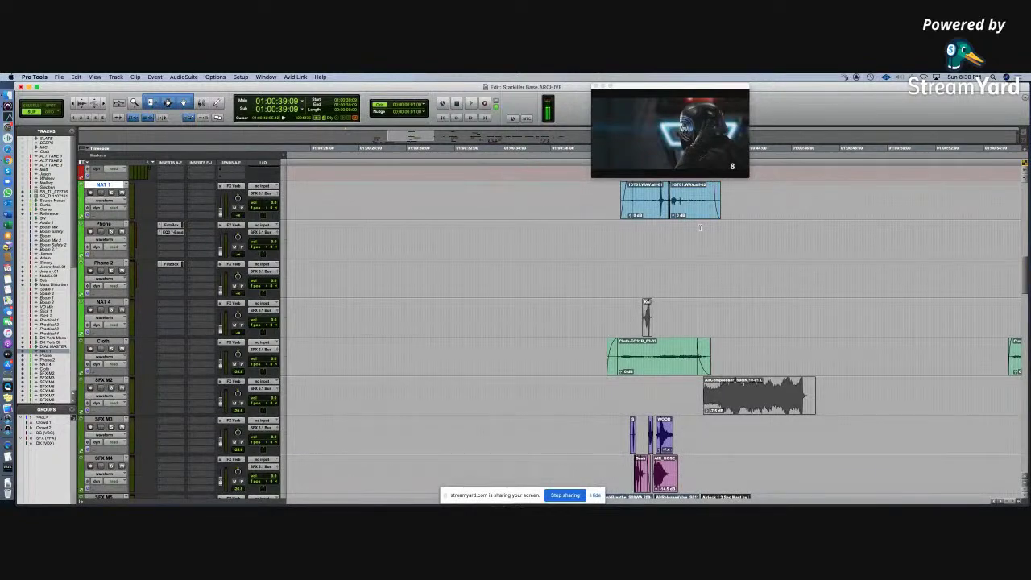
Step: Examine how the clips on the Cloth track are spread across the scene
key(super+bracketleft)
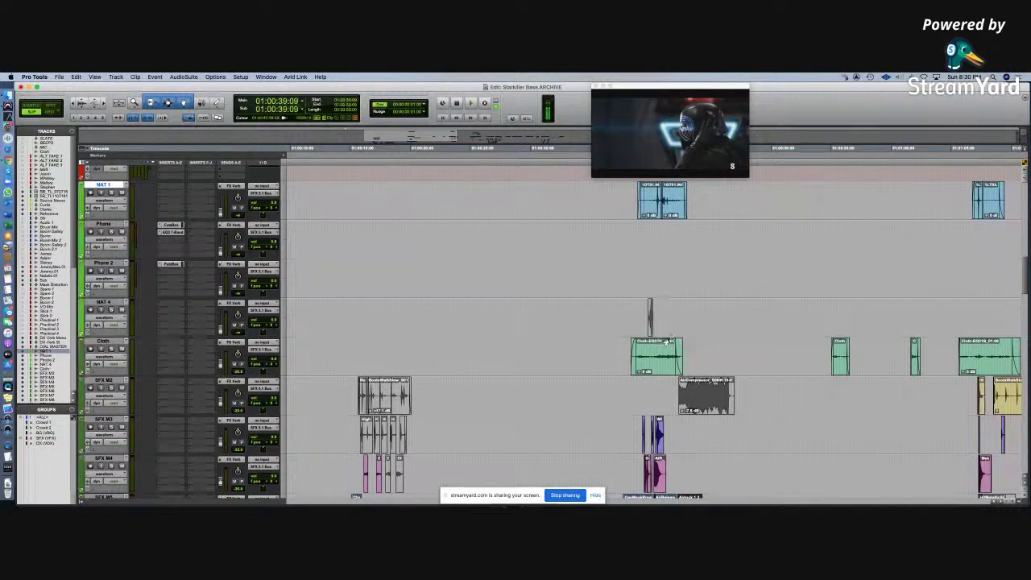
key(super+bracketleft)
key(super+bracketleft)
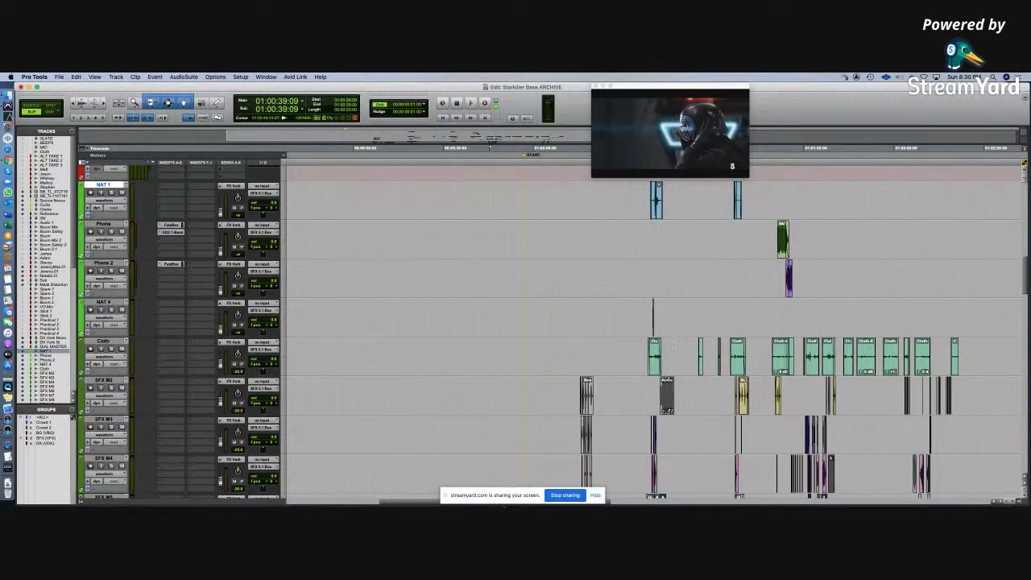
click(673, 345)
click(682, 371)
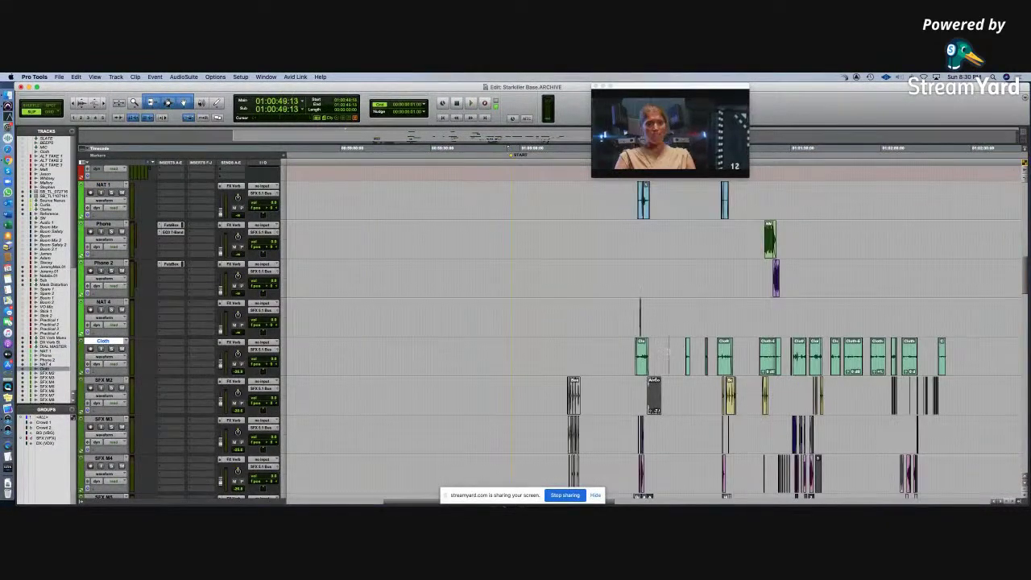
key(super+bracketright)
key(super+bracketright)
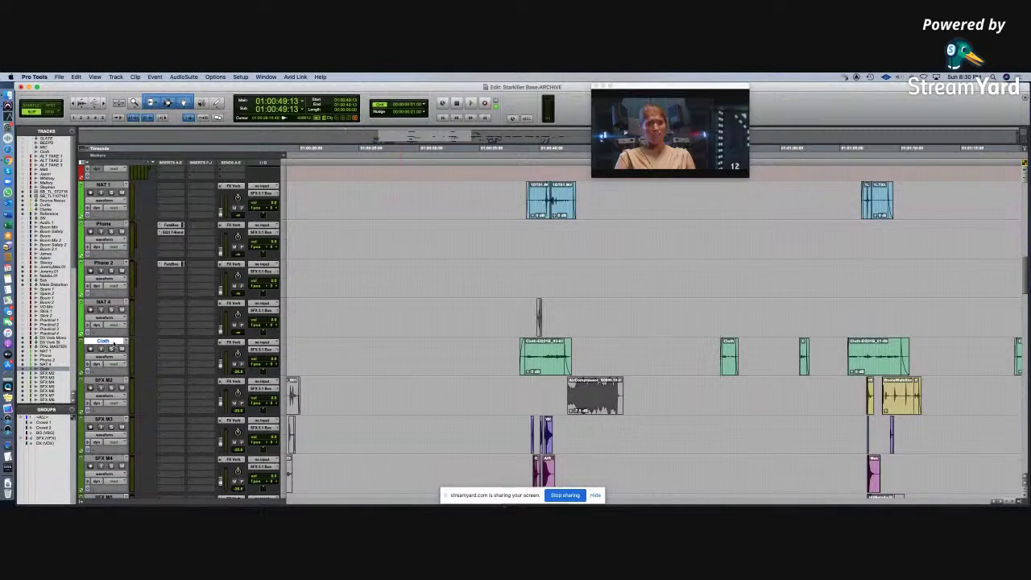
key(super+bracketleft)
key(super+bracketleft)
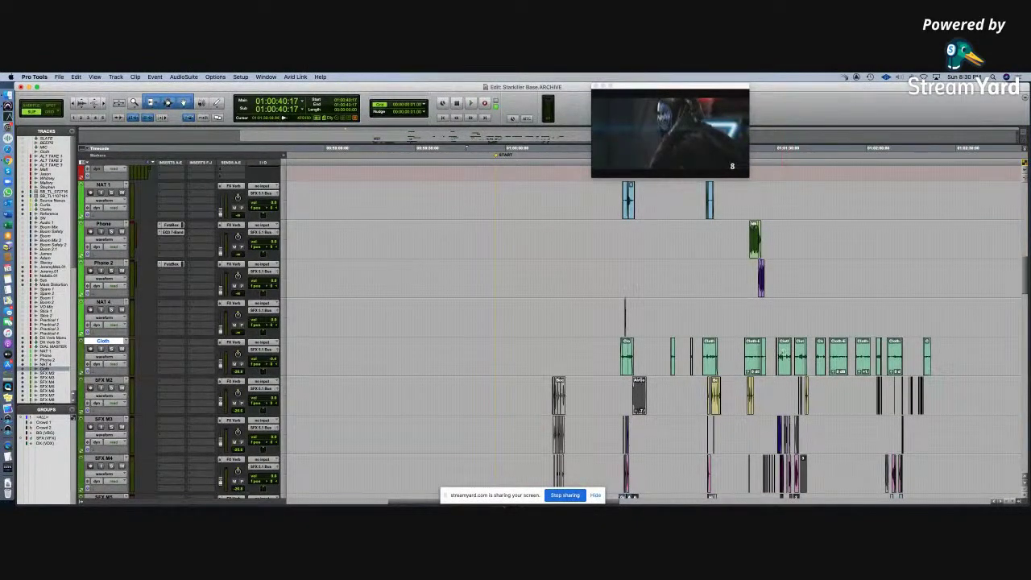
Step: Solo the Cloth track and play its first clip from 01:00:38:06
click(783, 352)
key(super+bracketright)
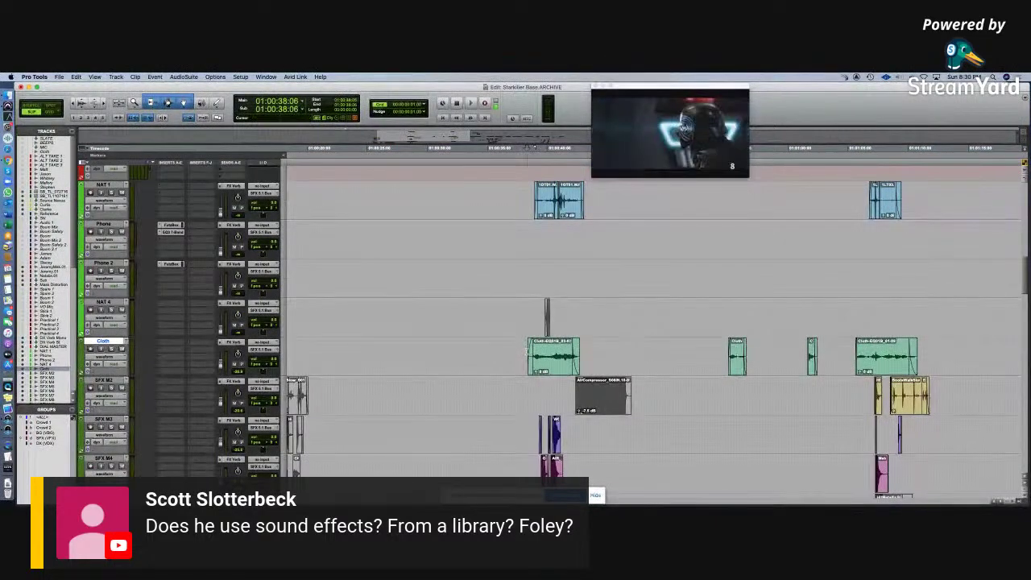
key(space)
key(super+bracketright)
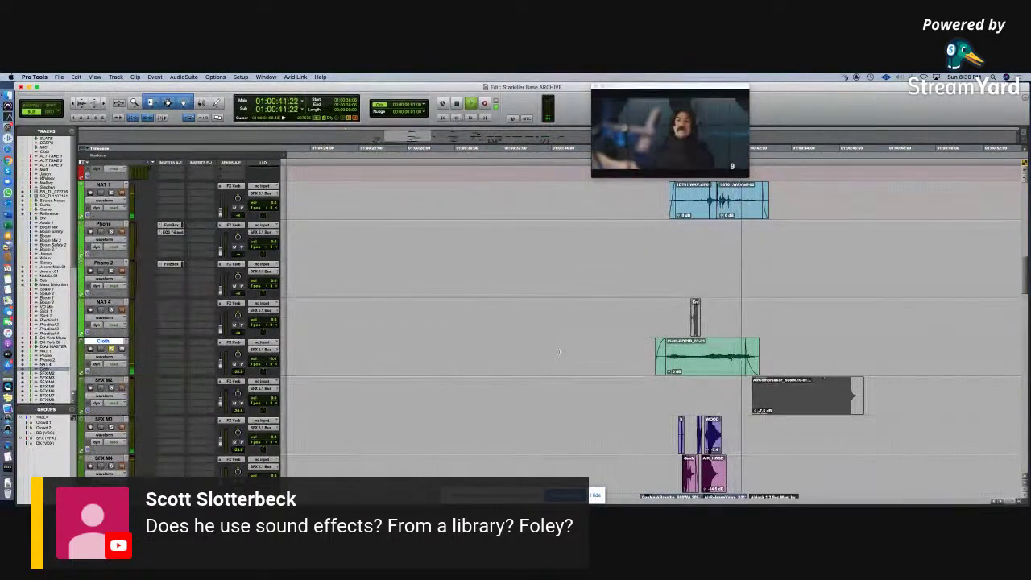
key(space)
key(super+bracketleft)
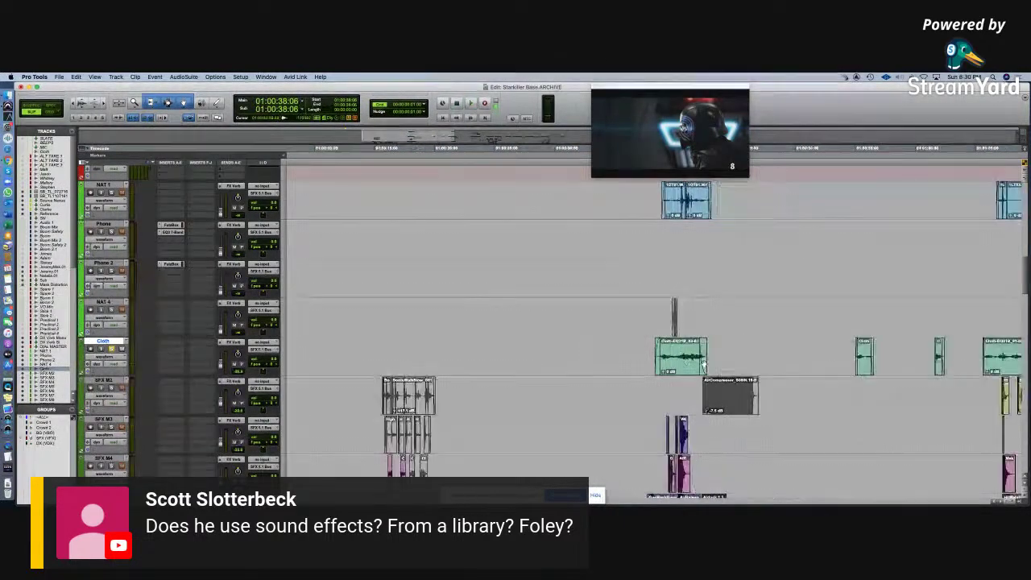
Step: Solo the SFX M3 and SFX M4 tracks in turn and play their mask-removal clips
key(super+bracketright)
key(super+bracketright)
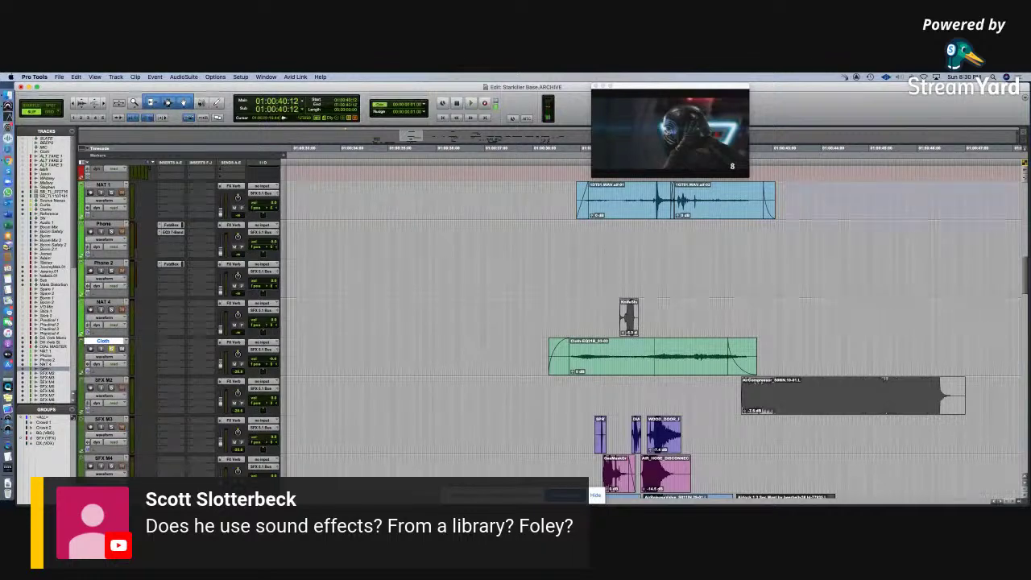
scroll(559, 381, down, 10)
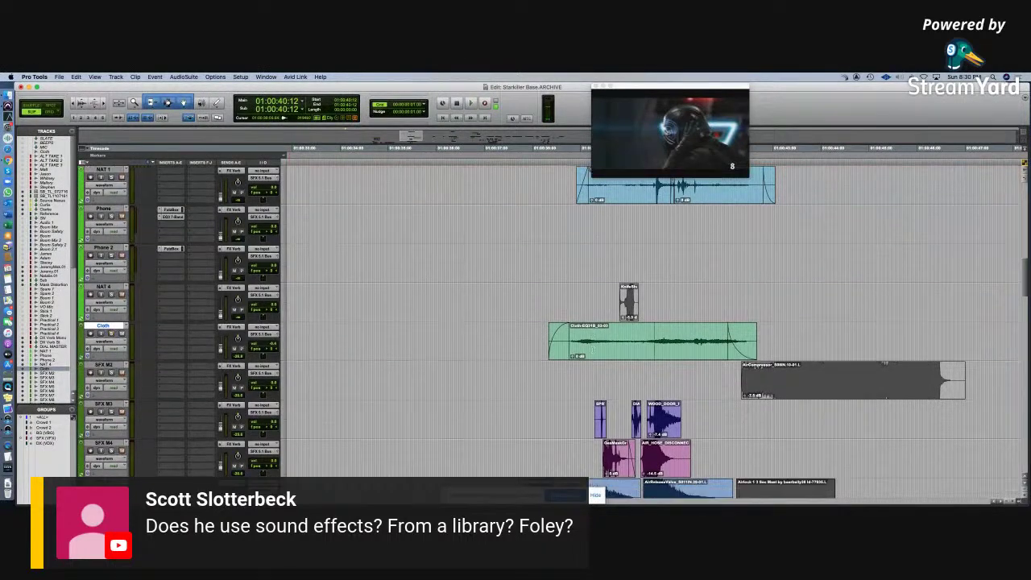
drag(595, 278, 691, 308)
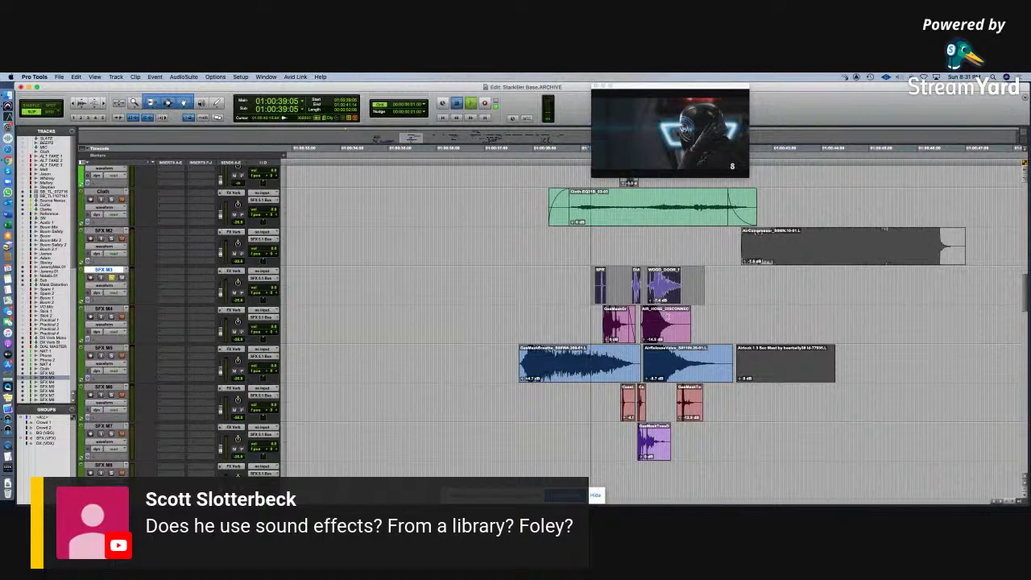
key(super+bracketright)
key(space)
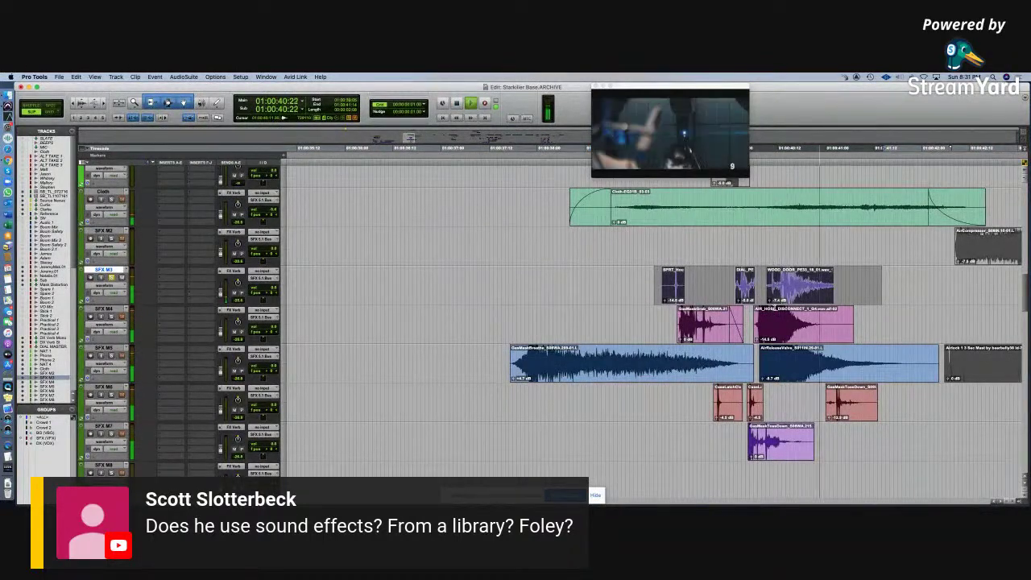
key(space)
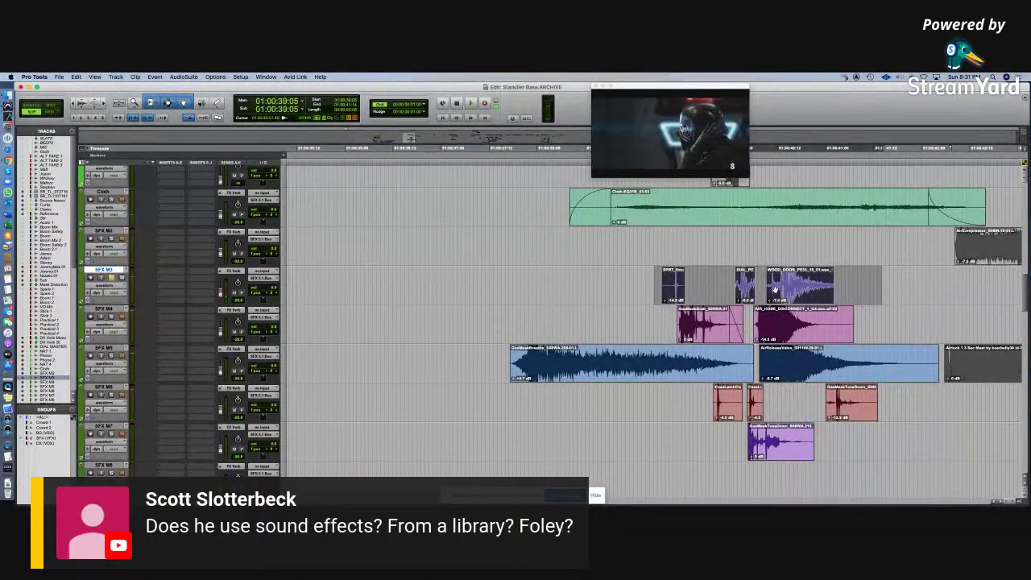
click(661, 324)
key(space)
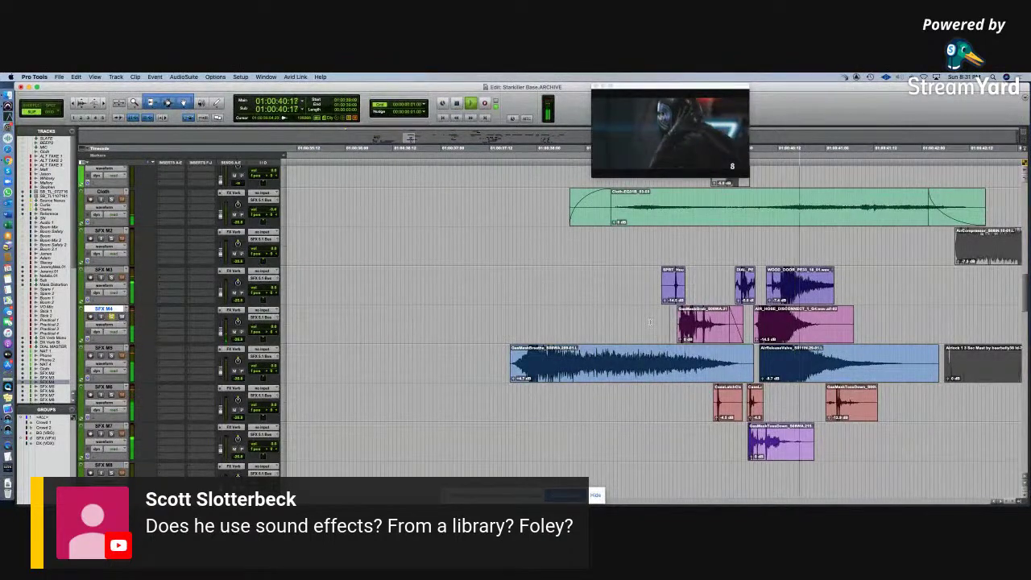
Step: Solo SFX M5 and SFX M6 in turn, playing the gas-mask breath and air-release clips, followed by the latch and mask-down clips
click(601, 369)
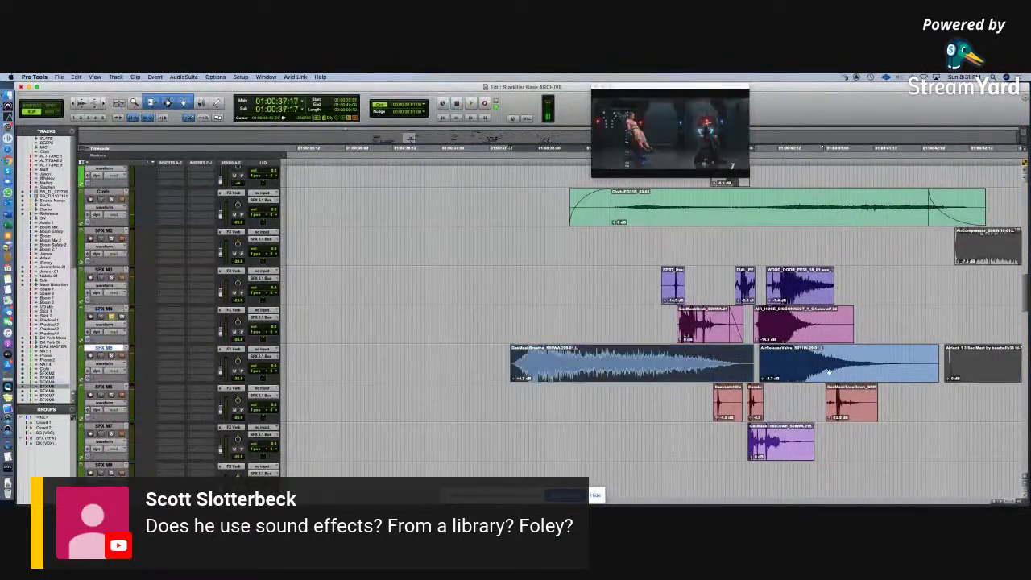
shift+click(852, 376)
key(space)
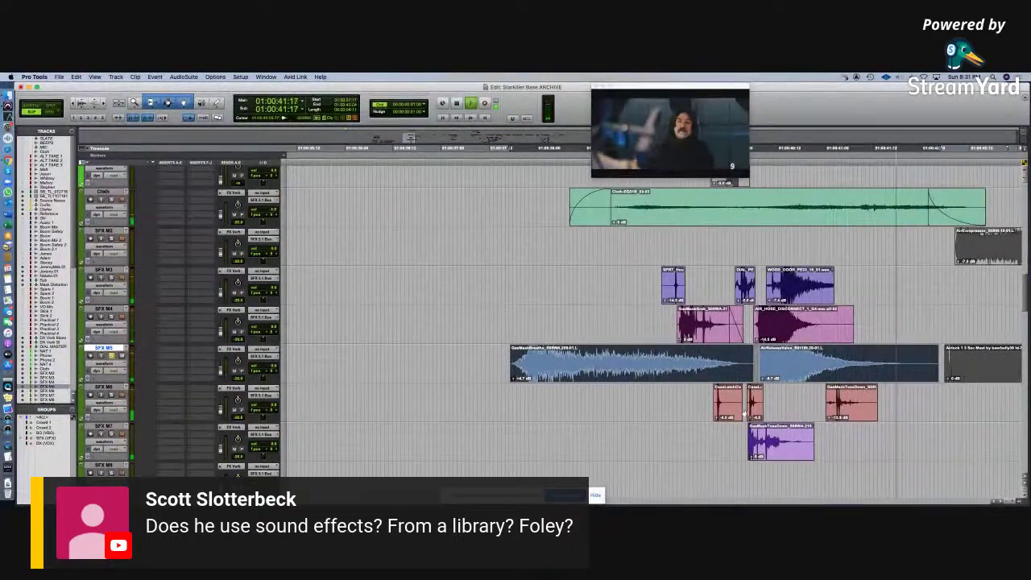
key(space)
drag(685, 402, 948, 401)
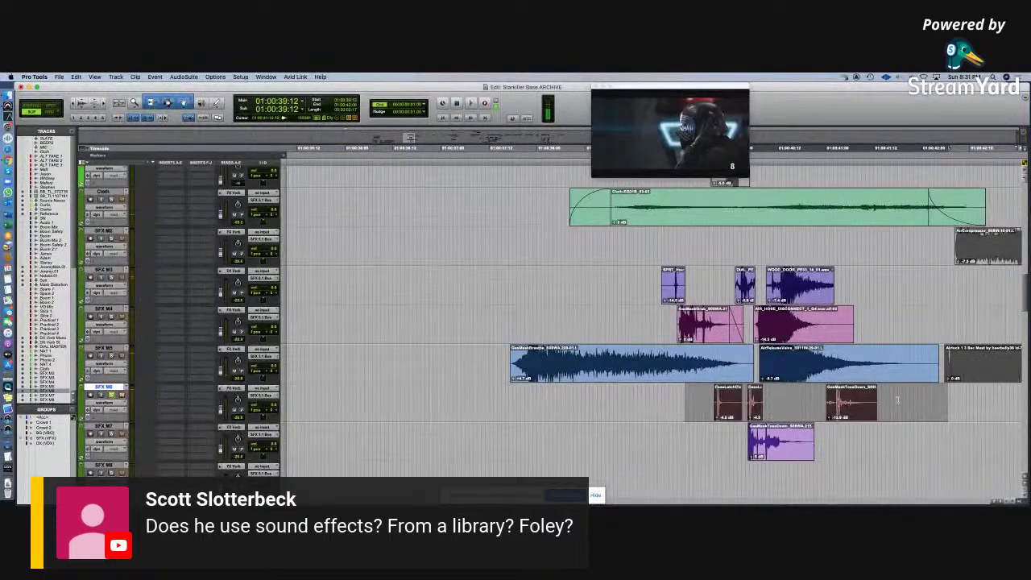
key(space)
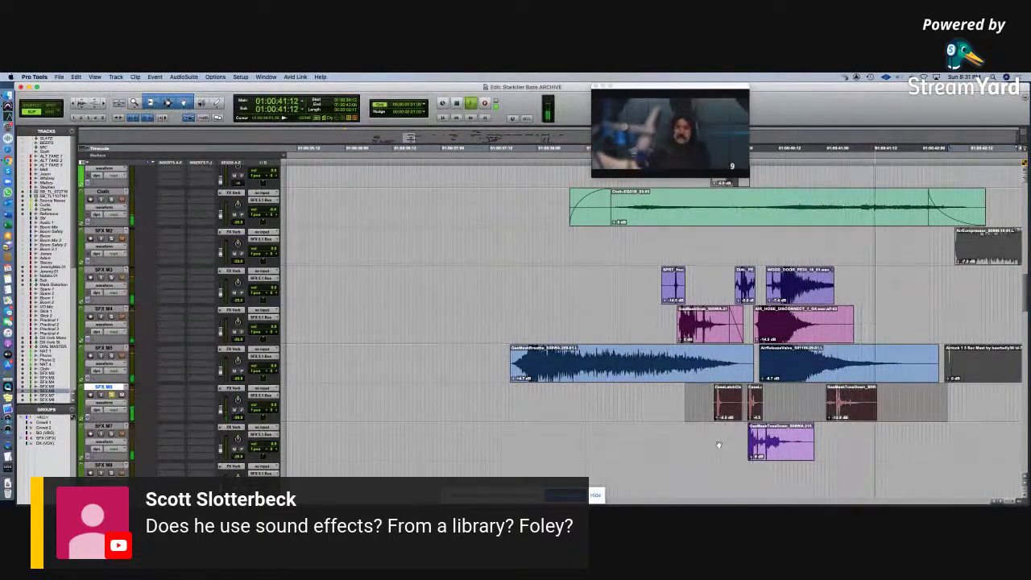
Step: Play the mask-down clip on SFX M7, followed by the mask-removal clips on SFX M3 through SFX M7 together from 01:00:36:11
key(space)
click(721, 442)
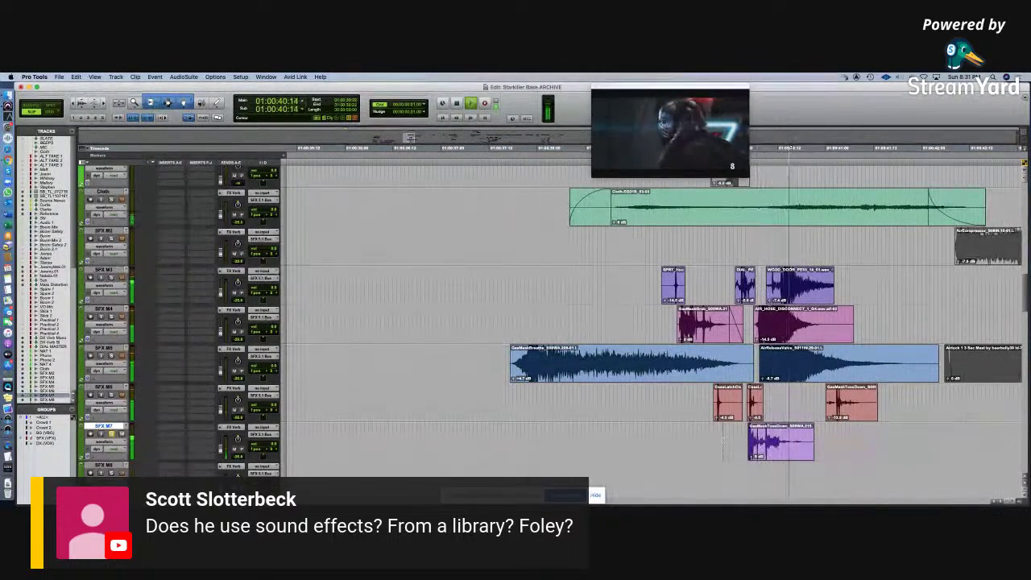
key(super+bracketleft)
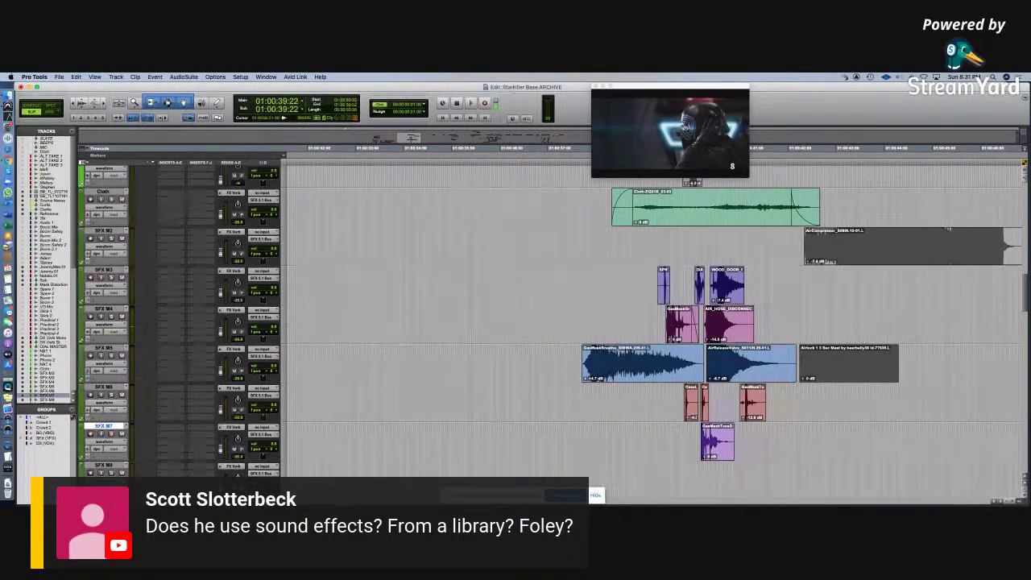
drag(524, 286, 975, 433)
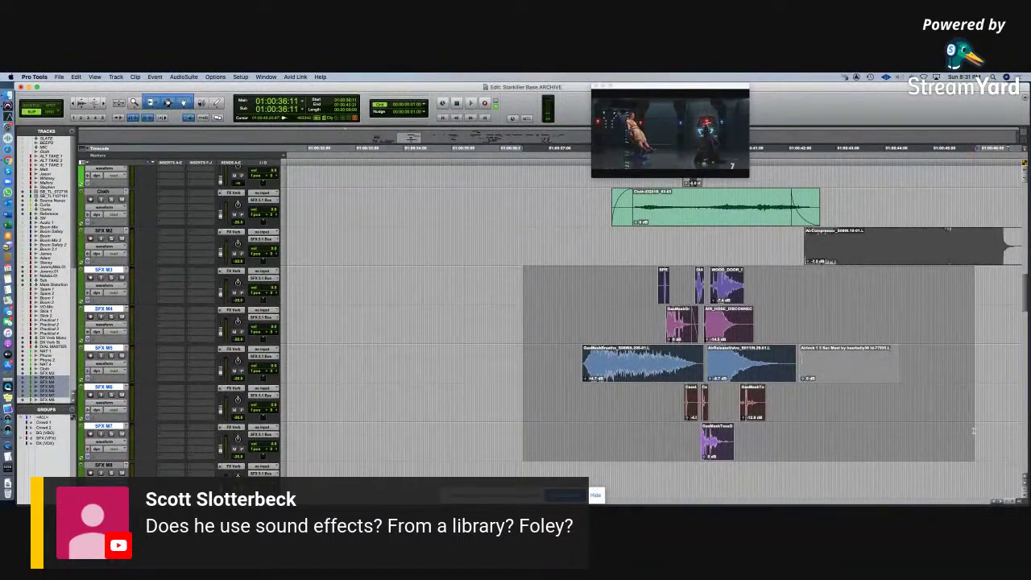
key(space)
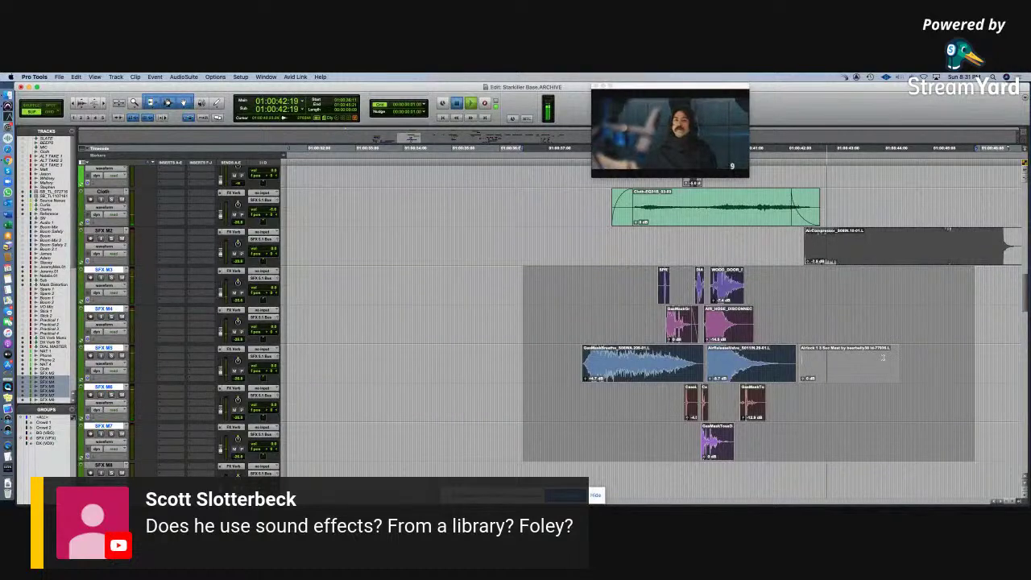
key(space)
Step: Examine the muted air-compressor and airlock clips following the mask removal, in the context of the surrounding effects
click(817, 360)
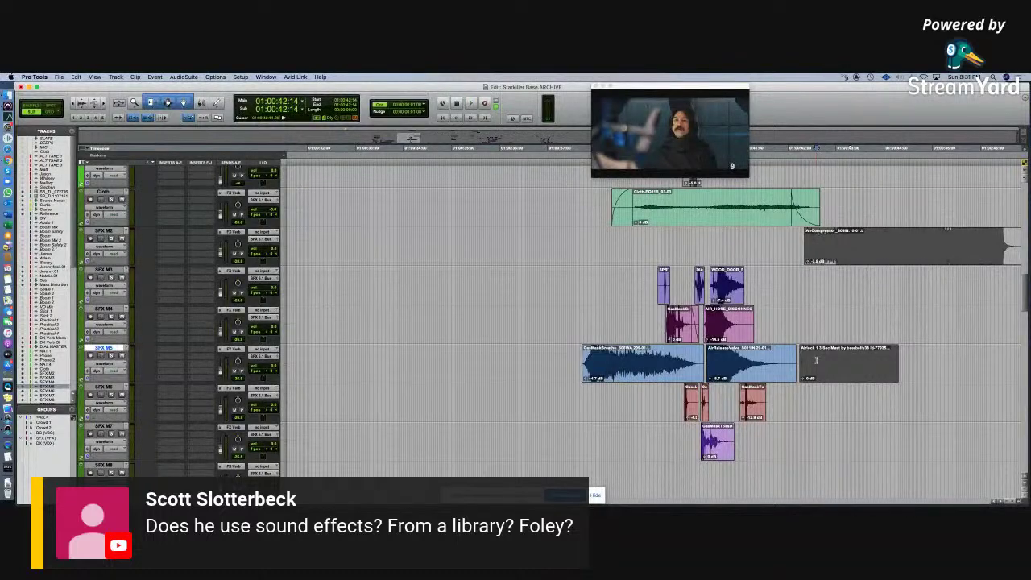
key(r)
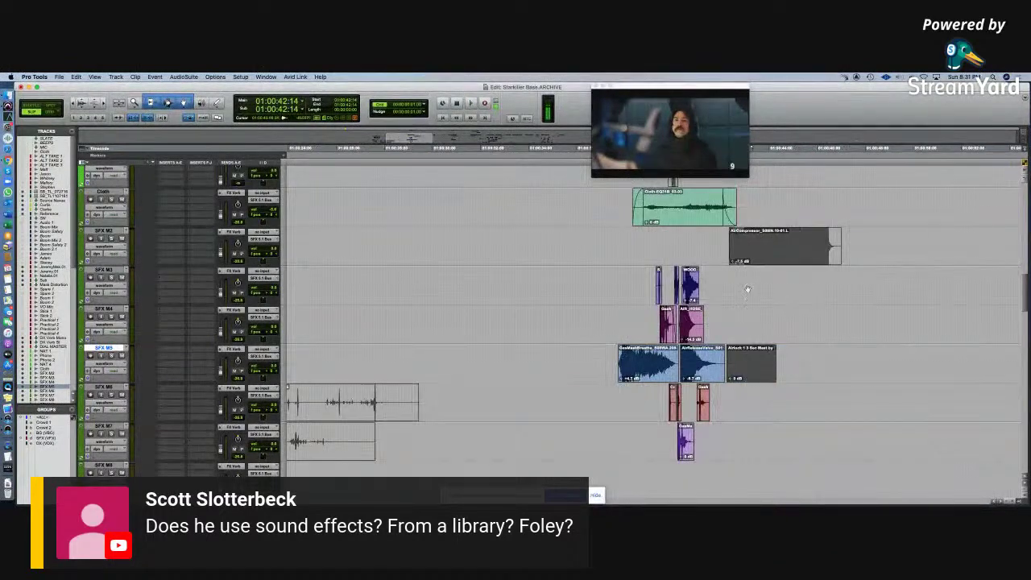
key(space)
key(r)
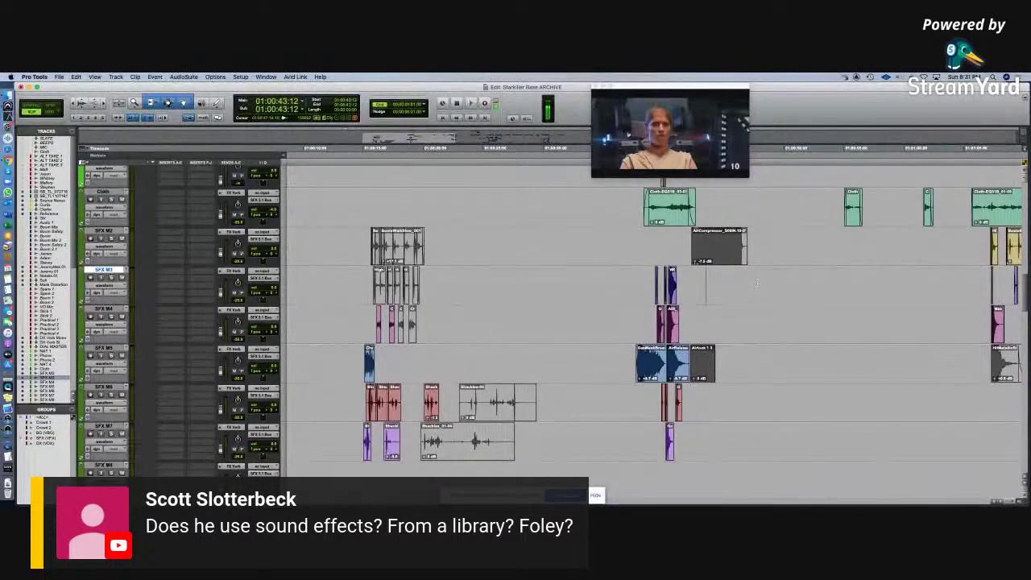
click(706, 282)
key(super+bracketright)
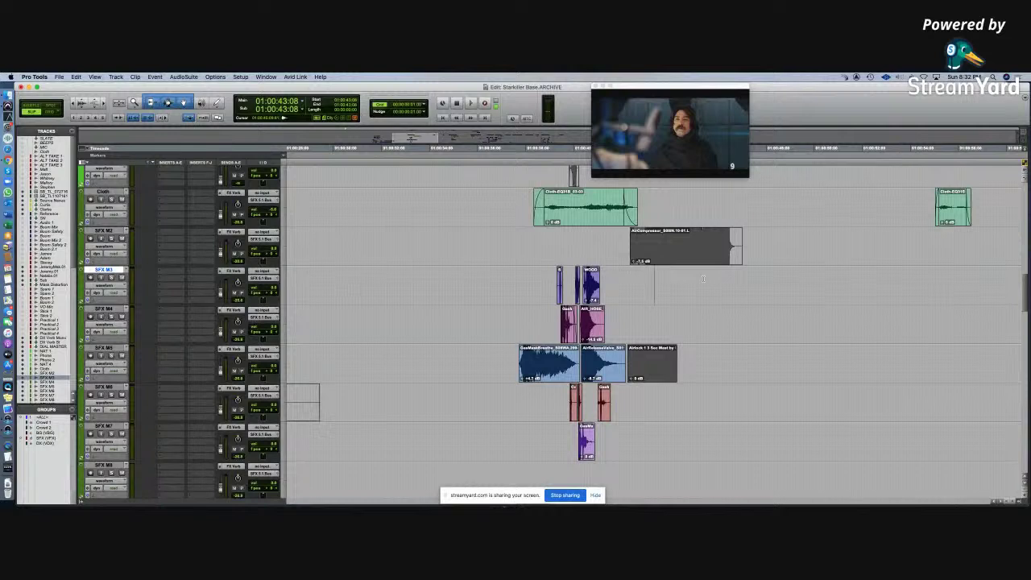
Step: Switch to Soundly, browse its Cloud library, audition a slow-speed road bike recording and return to the Pro Tools session
click(8, 138)
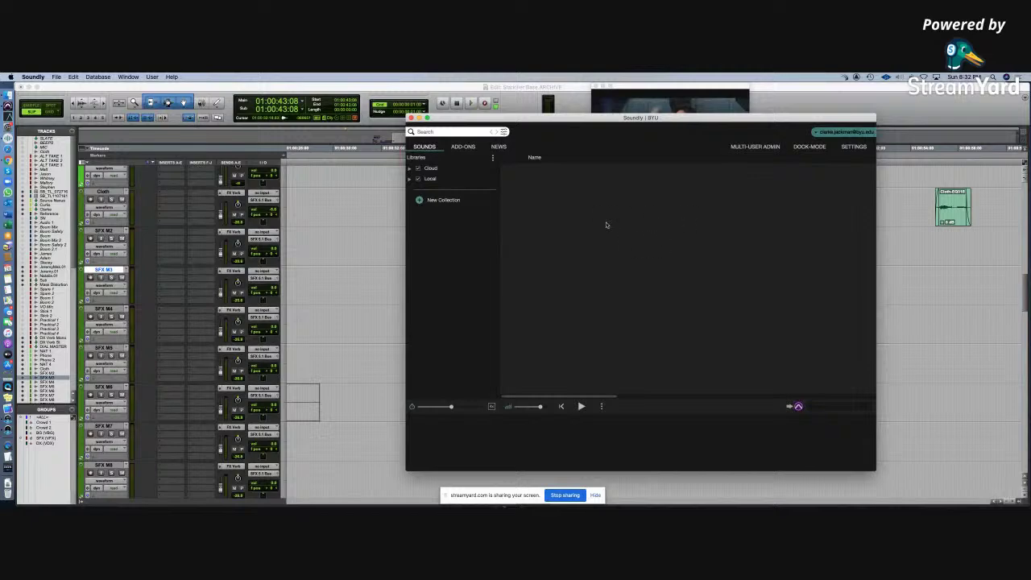
click(424, 146)
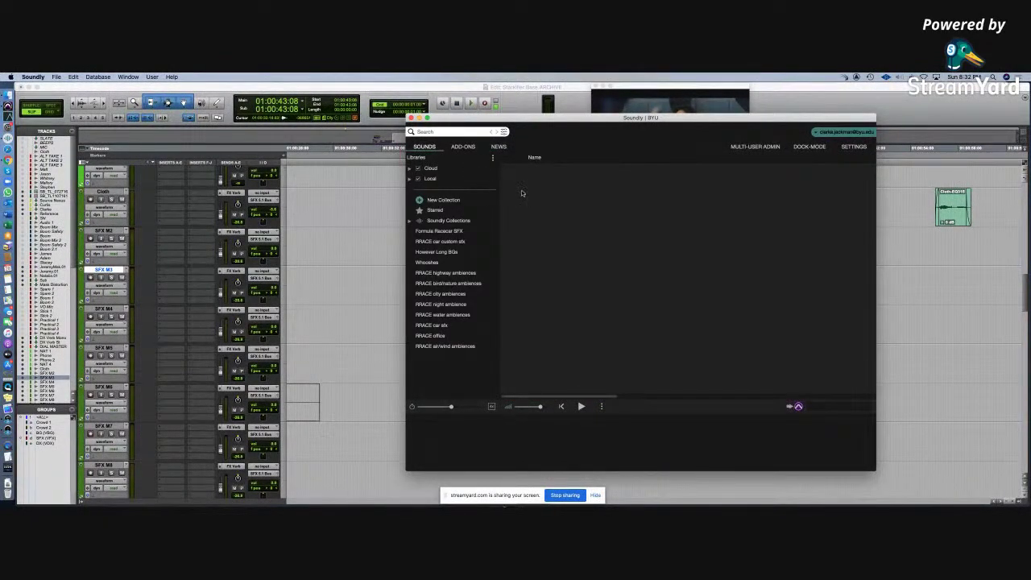
click(465, 169)
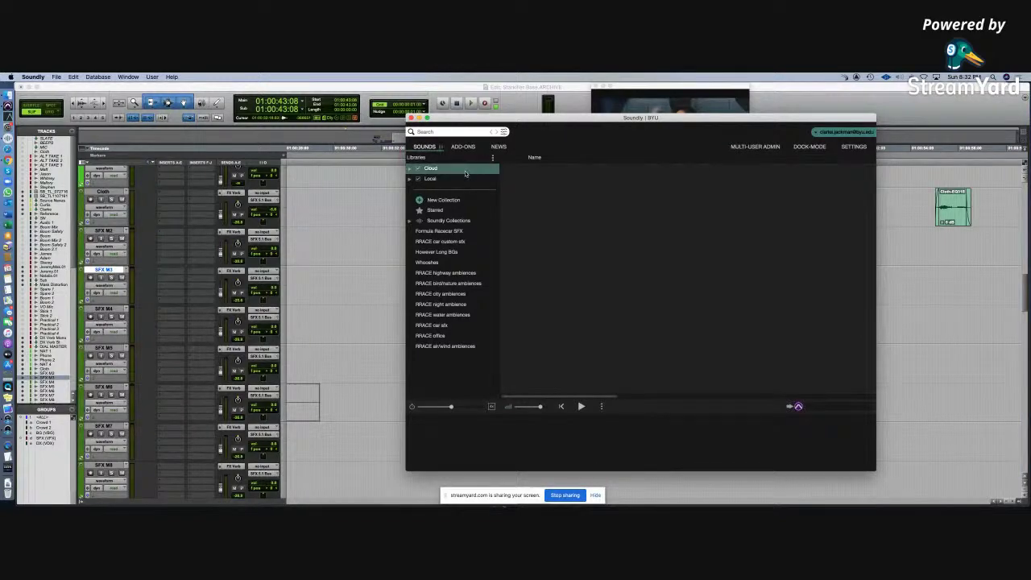
scroll(664, 267, down, 10)
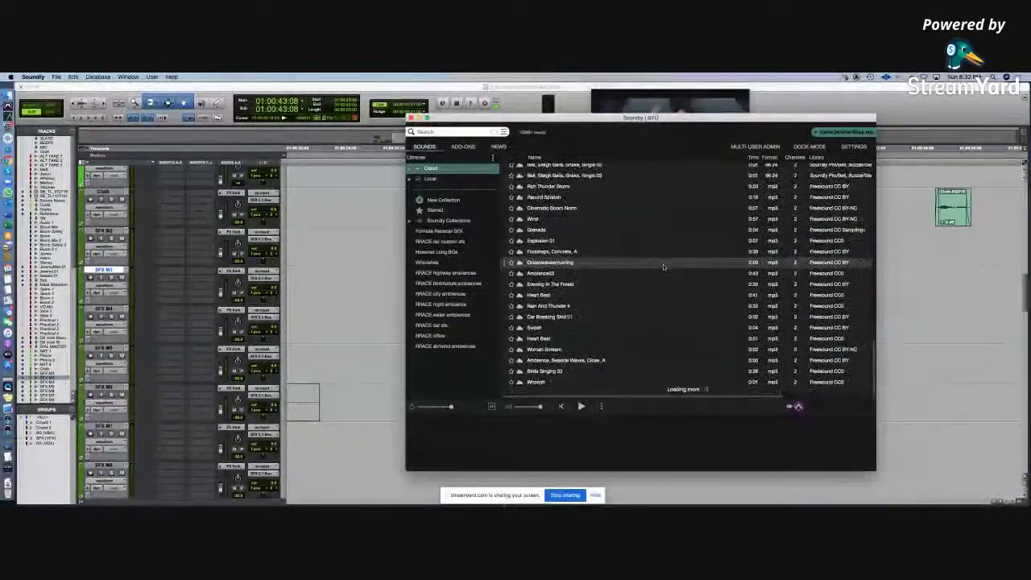
click(664, 268)
drag(664, 268, 590, 285)
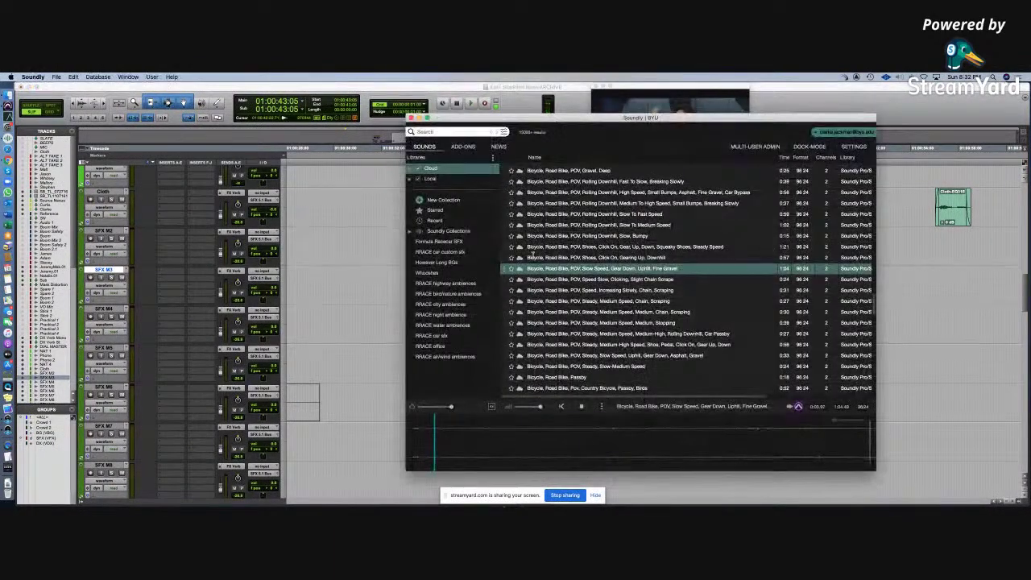
click(788, 326)
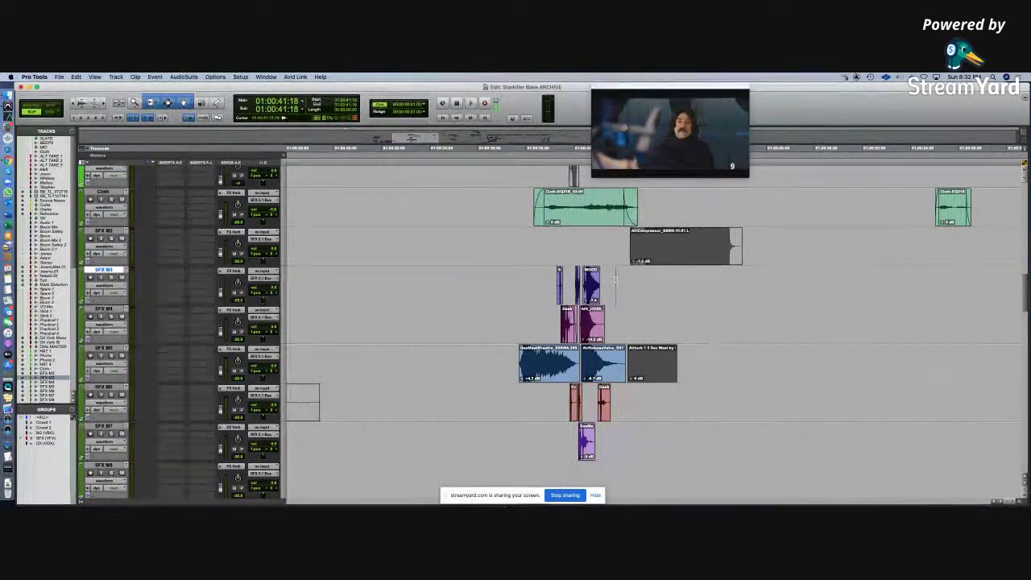
Step: Examine the mask-removal effects layers up close and the distribution of effects clips across the whole scene
right_click(615, 278)
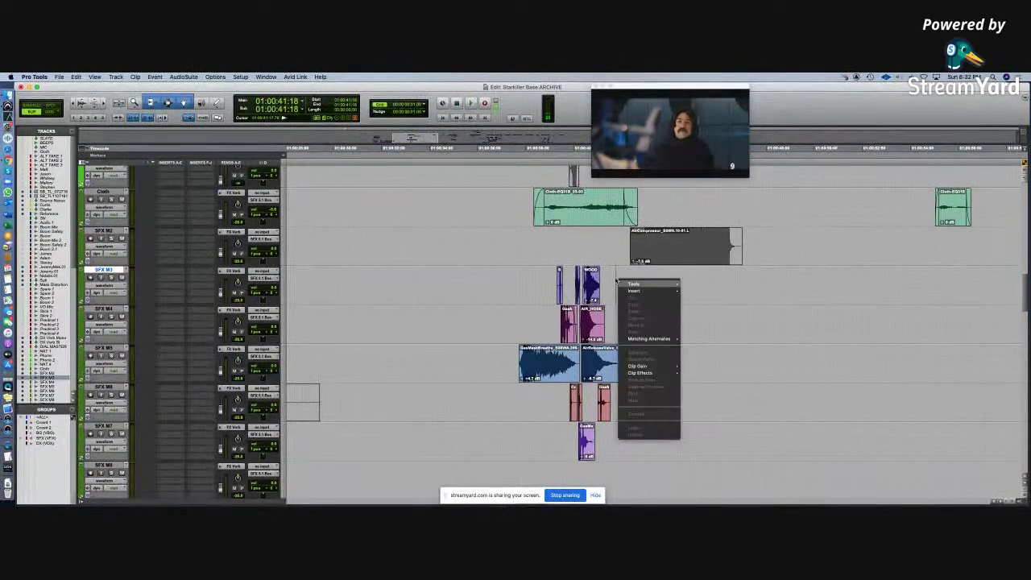
click(595, 236)
key(super+bracketright)
key(super+bracketright)
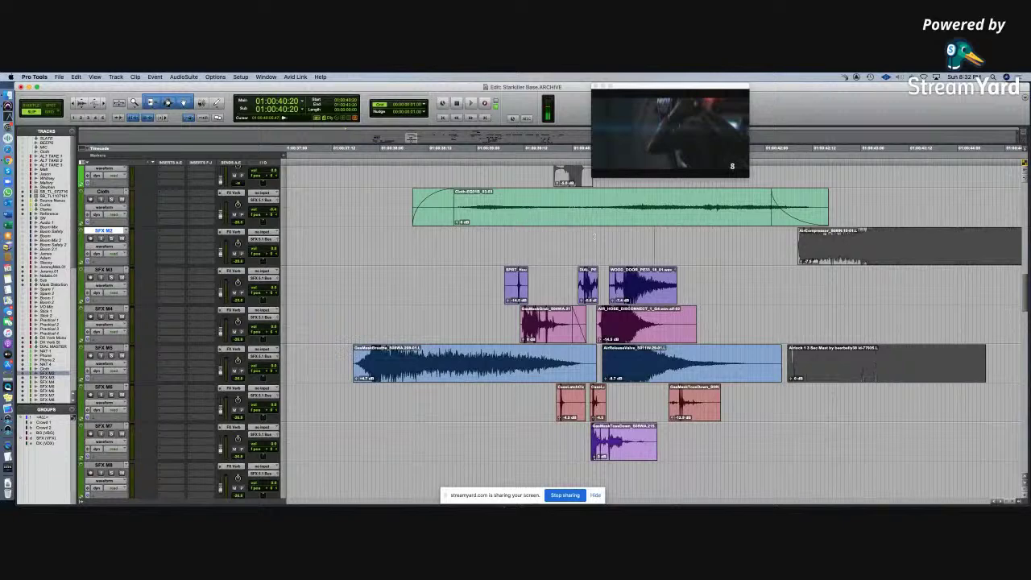
key(super+bracketleft)
key(super+bracketleft)
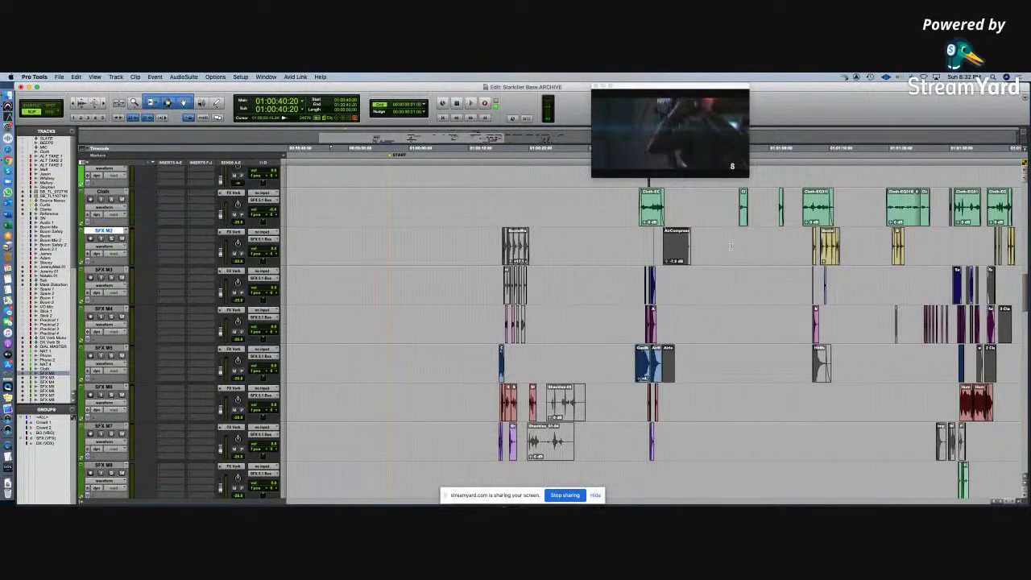
key(super+bracketleft)
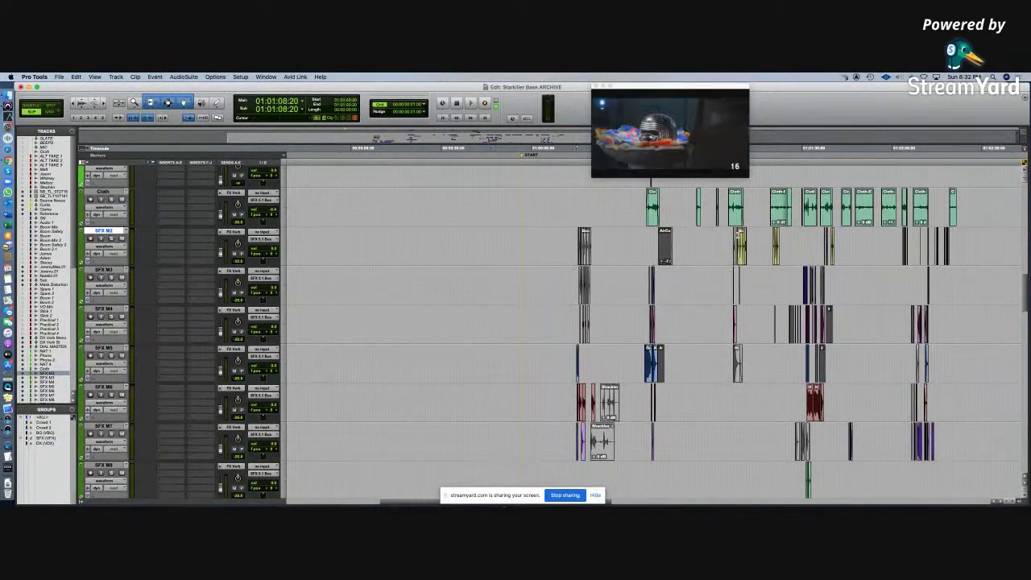
key(super+bracketright)
key(super+bracketright)
key(super+bracketleft)
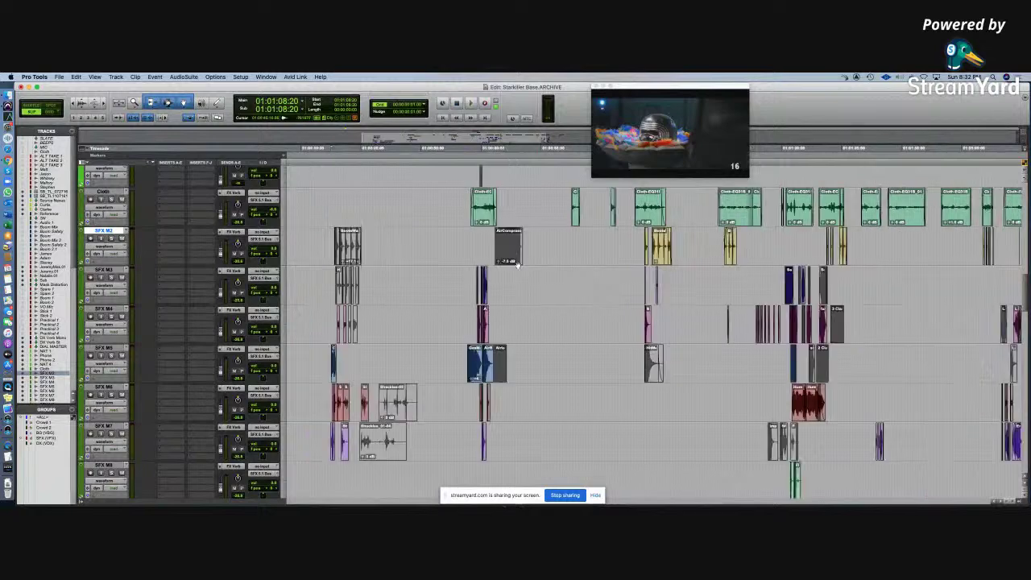
Step: Make SB_TL_072716 the online video track to show the green-screen version of the picture
scroll(715, 239, up, 10)
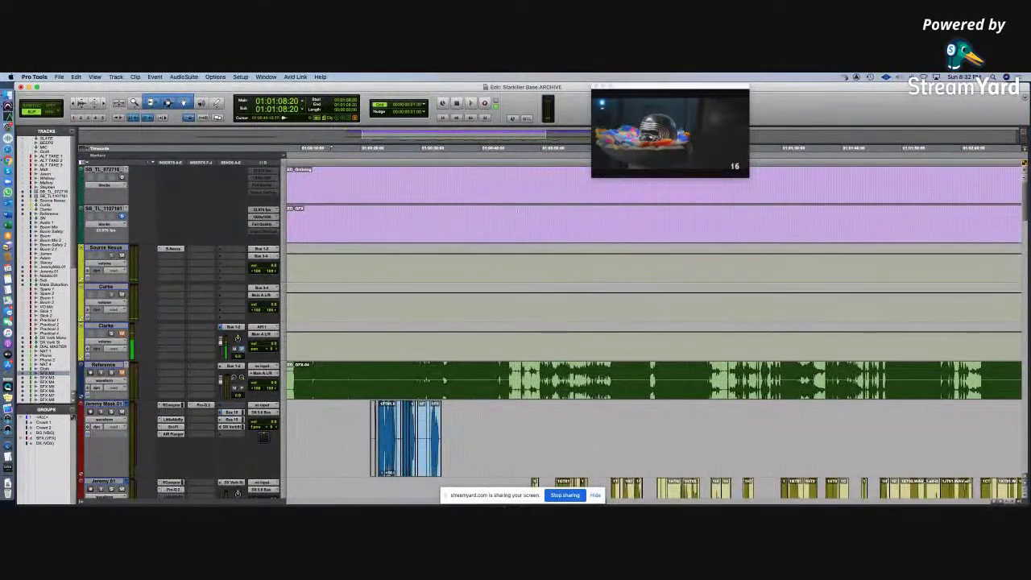
click(121, 216)
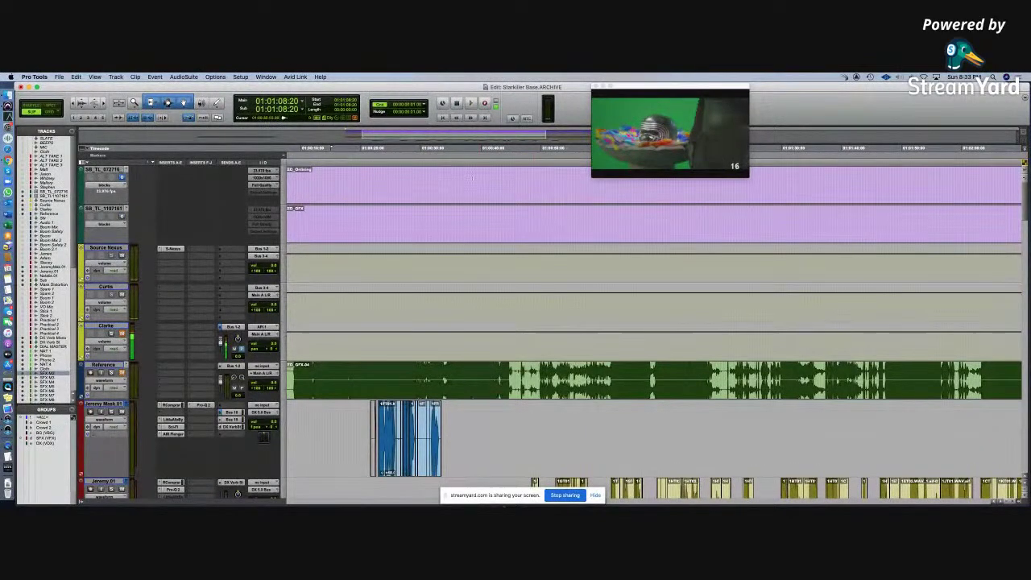
key(super+bracketleft)
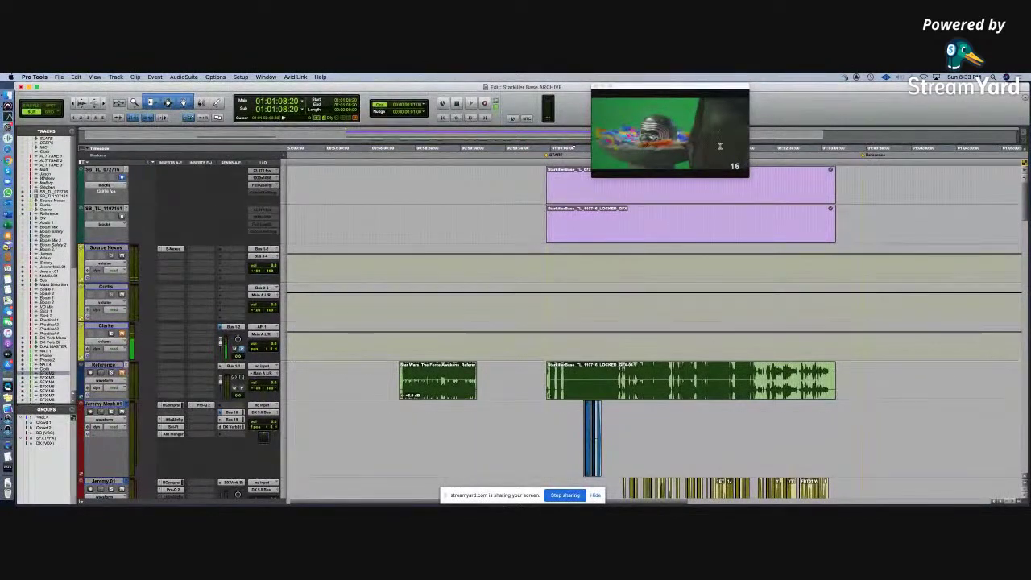
Step: Enlarge the video window and reposition it over the middle of the timeline
drag(749, 176, 928, 279)
drag(691, 86, 423, 248)
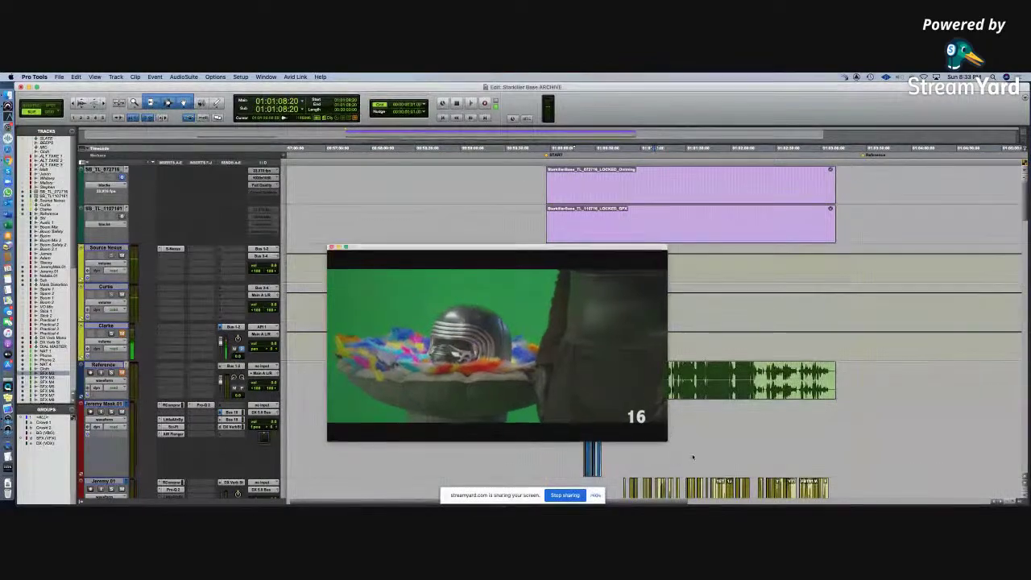
drag(663, 440, 757, 491)
Step: Scrub through the green-screen cut from 01:00:10:16 and park on the lightsaber shot at 01:01:36:04
click(564, 182)
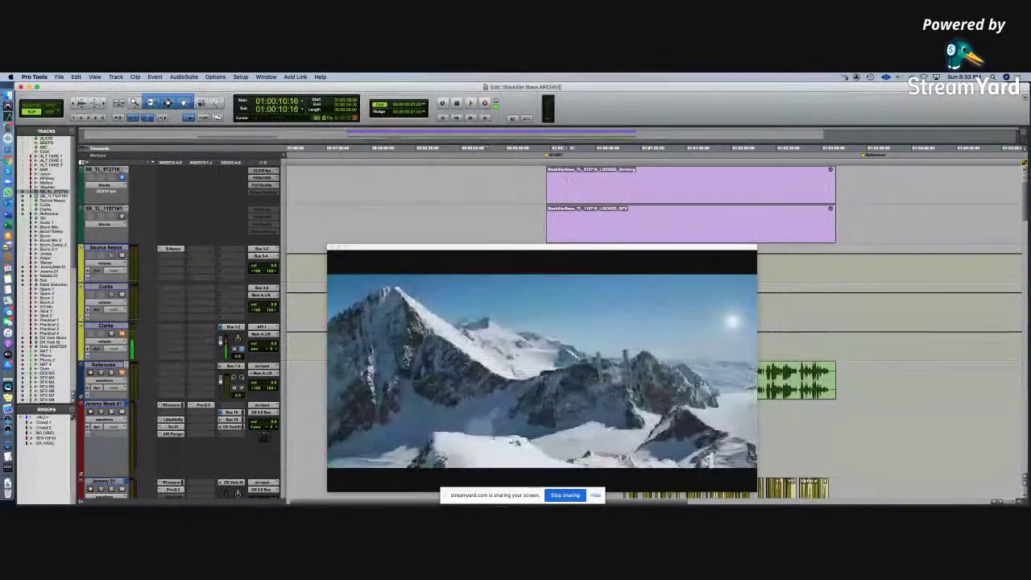
drag(576, 176, 691, 171)
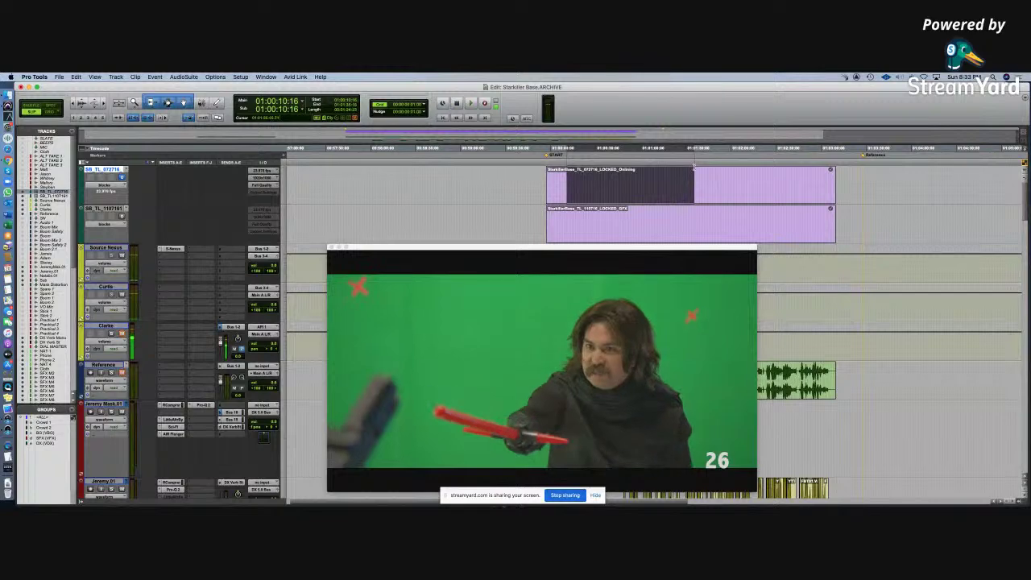
drag(692, 169, 695, 165)
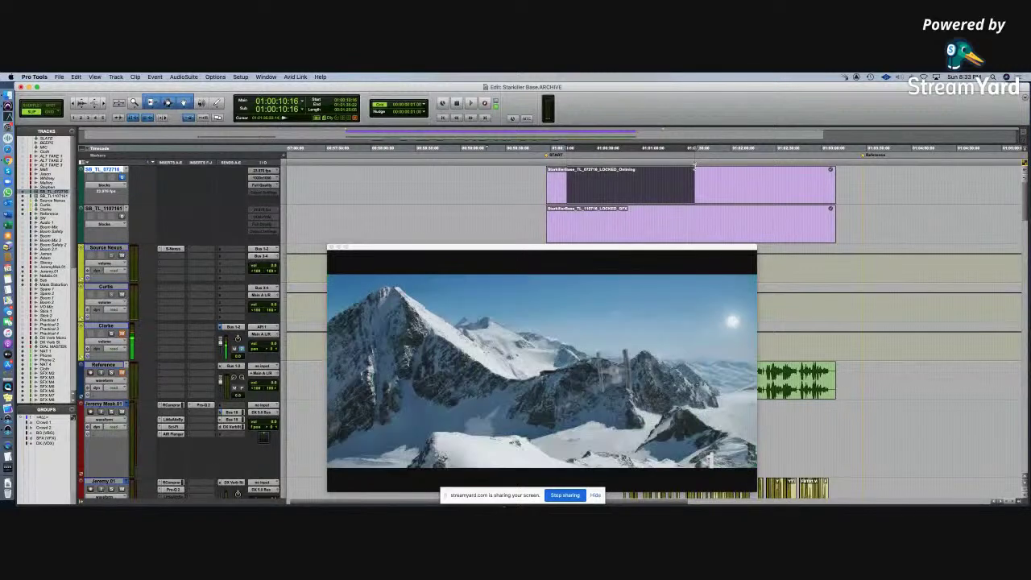
click(694, 168)
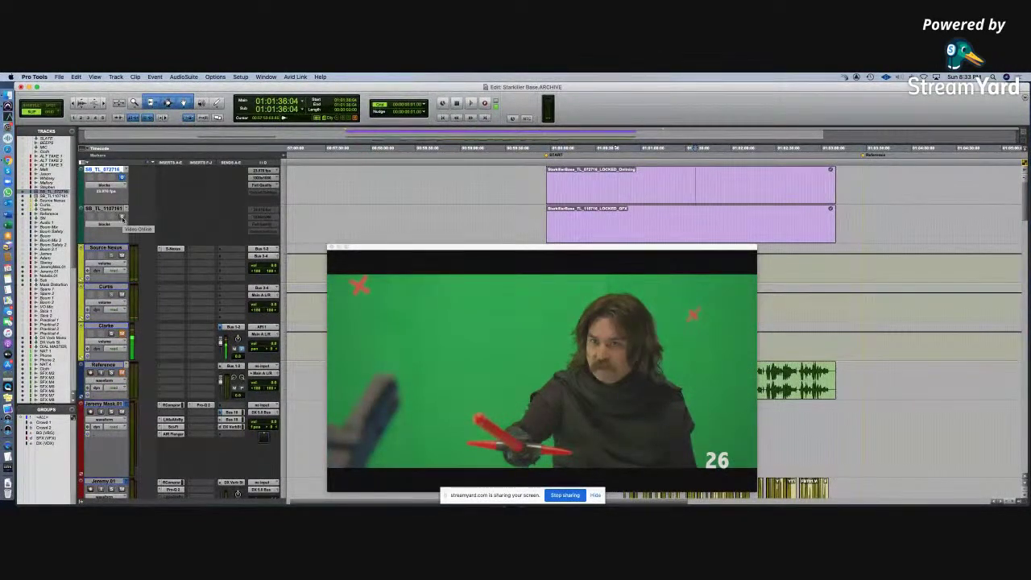
Step: Make SB_TL_1107161 the online video track to compare the finished visual effects, and hide the video window
click(123, 218)
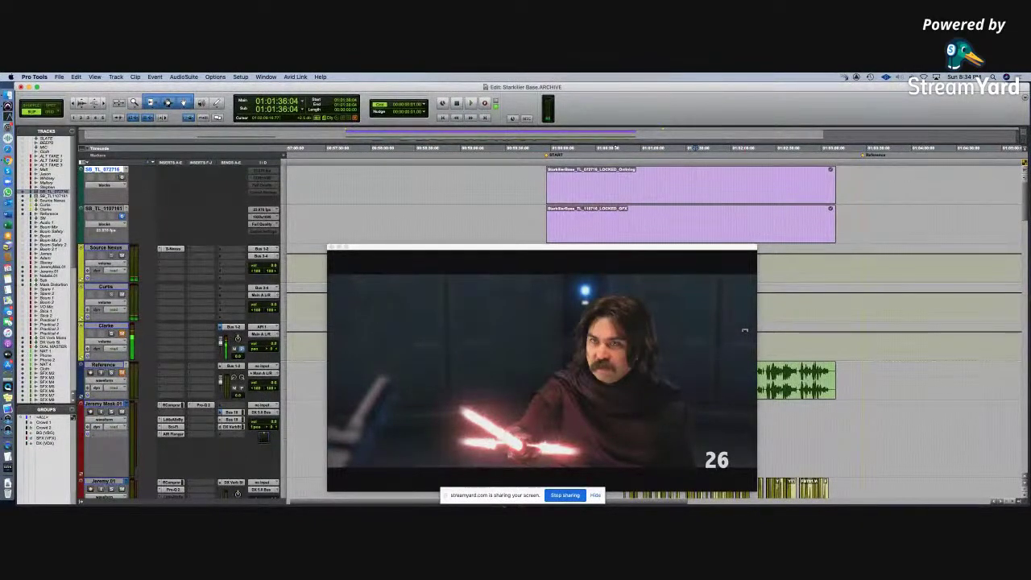
key(super+9)
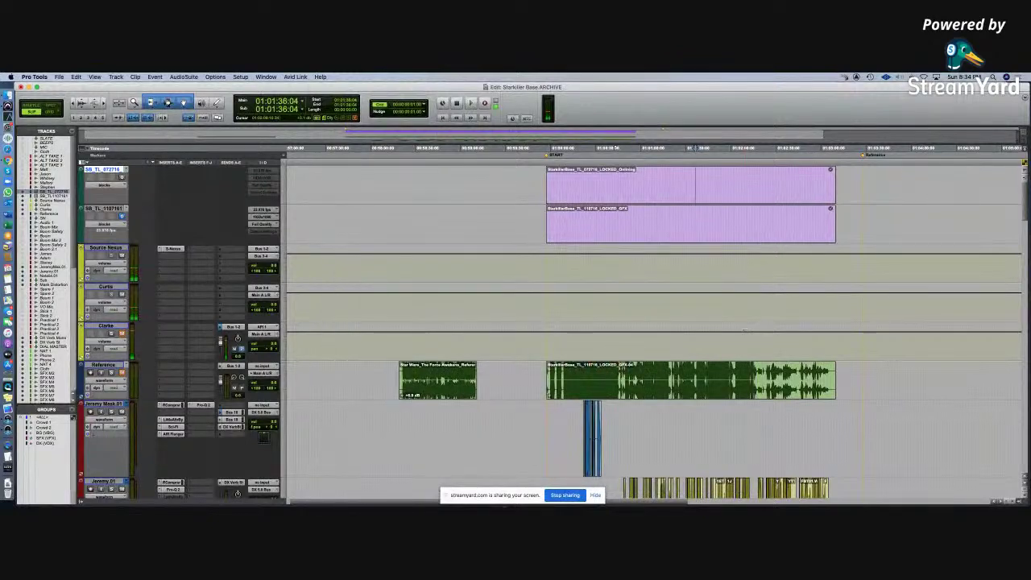
scroll(562, 284, right, 10)
scroll(562, 283, left, 10)
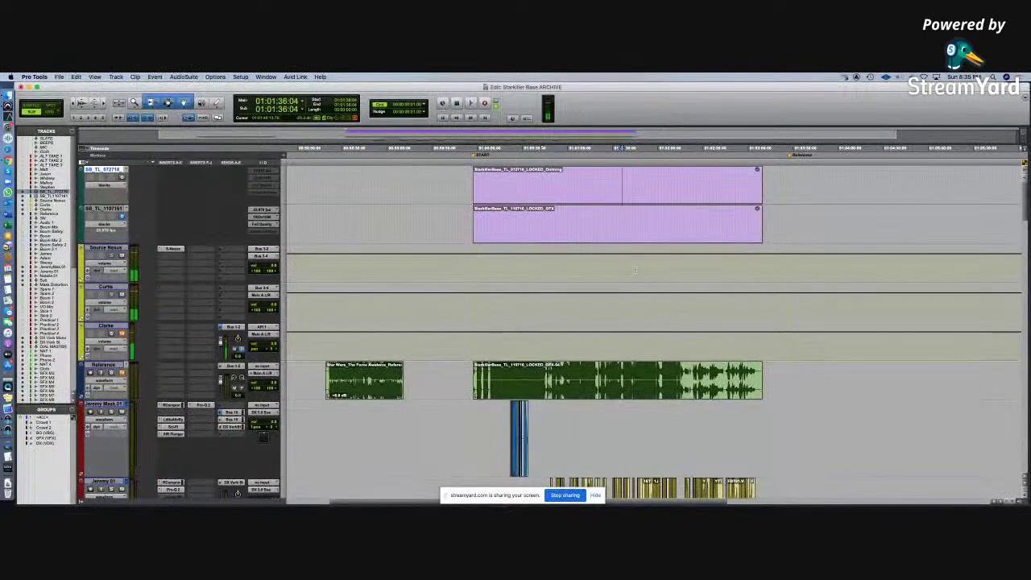
Step: Examine the layered saber swing, clash and hum clips on the SFX tracks around 01:01:34
scroll(688, 221, down, 10)
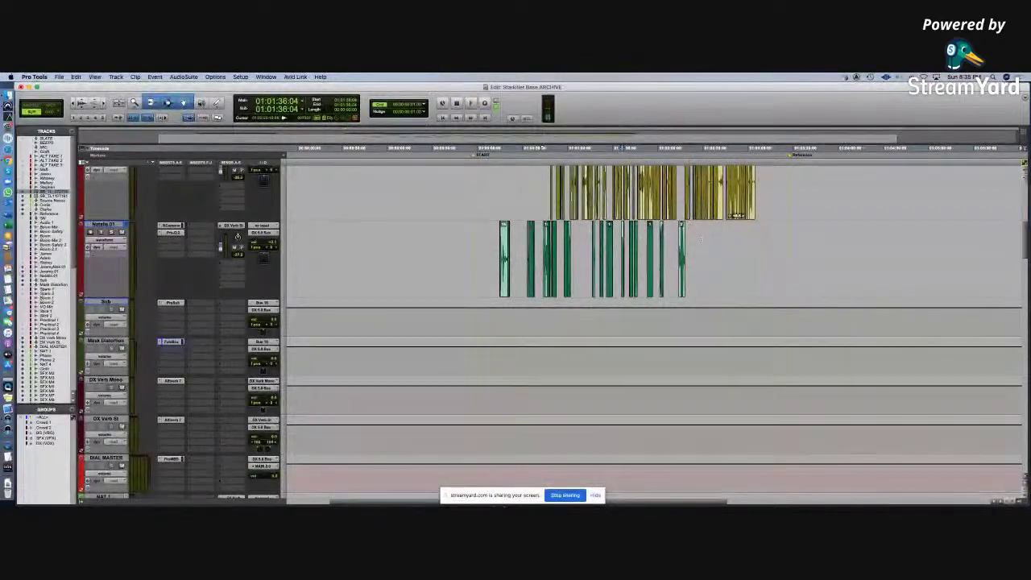
scroll(677, 229, up, 3)
click(654, 240)
scroll(659, 240, down, 5)
scroll(612, 258, down, 5)
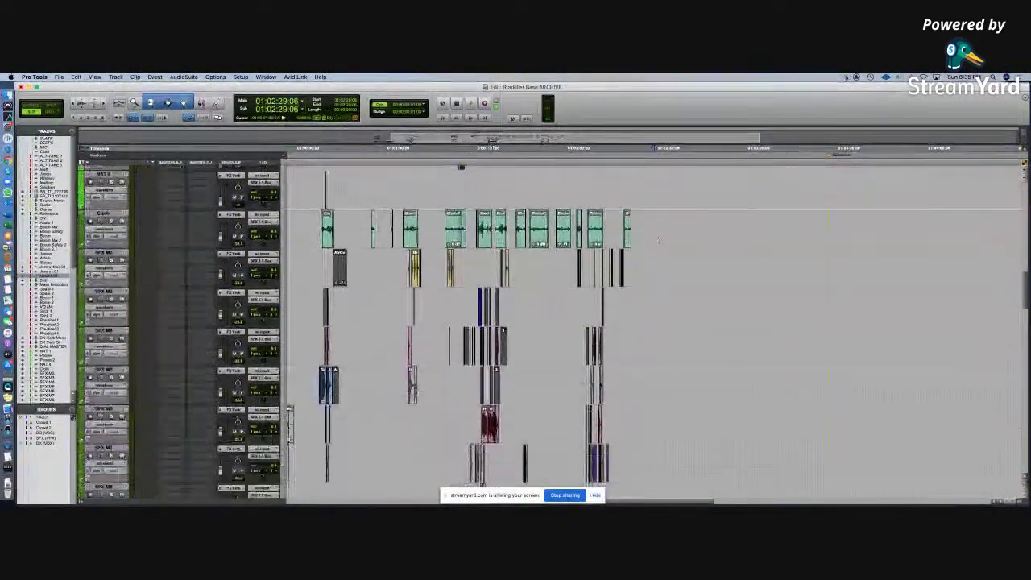
click(488, 277)
scroll(489, 278, up, 5)
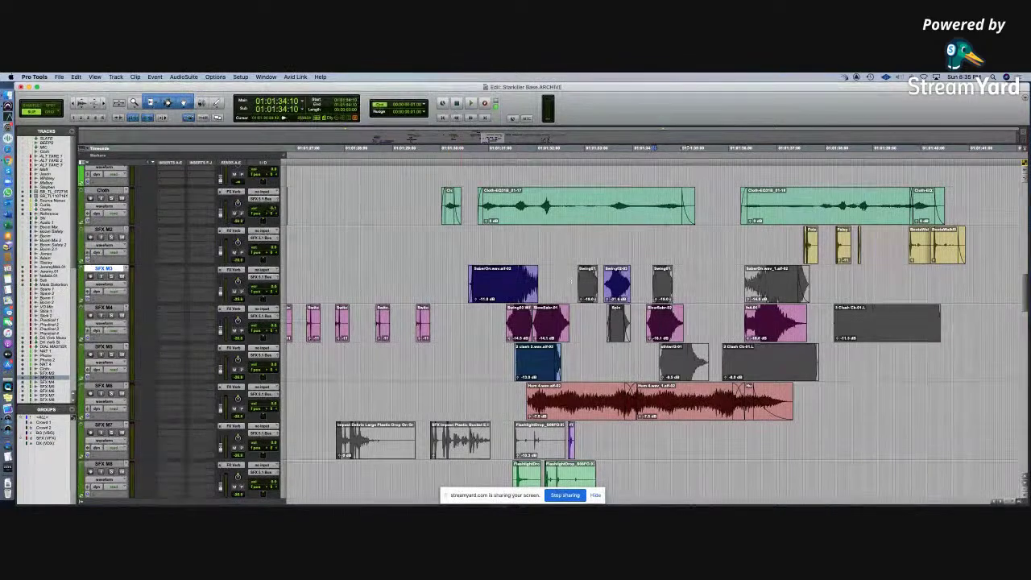
scroll(771, 283, down, 6)
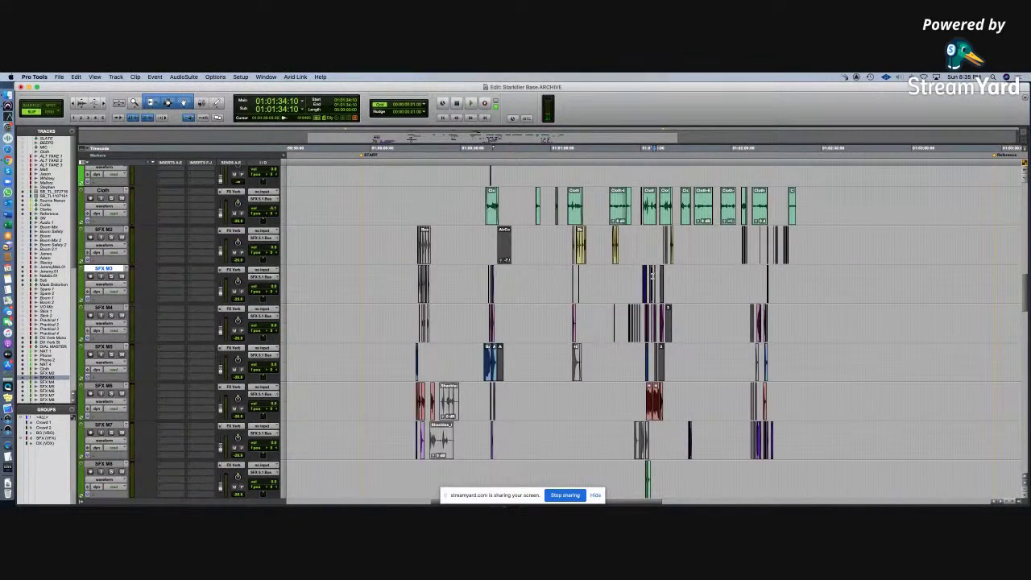
scroll(531, 287, up, 5)
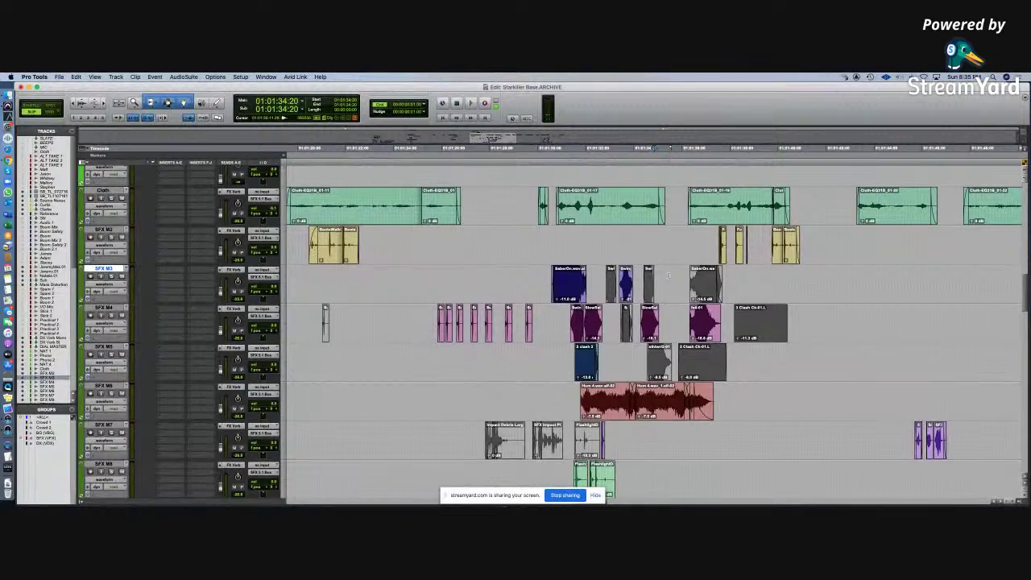
Step: Examine the layered effects clips from the mono SFX tracks down through the stereo, 5.1 and LFE tracks over a wider time range
click(755, 278)
key(super+bracketleft)
key(super+bracketleft)
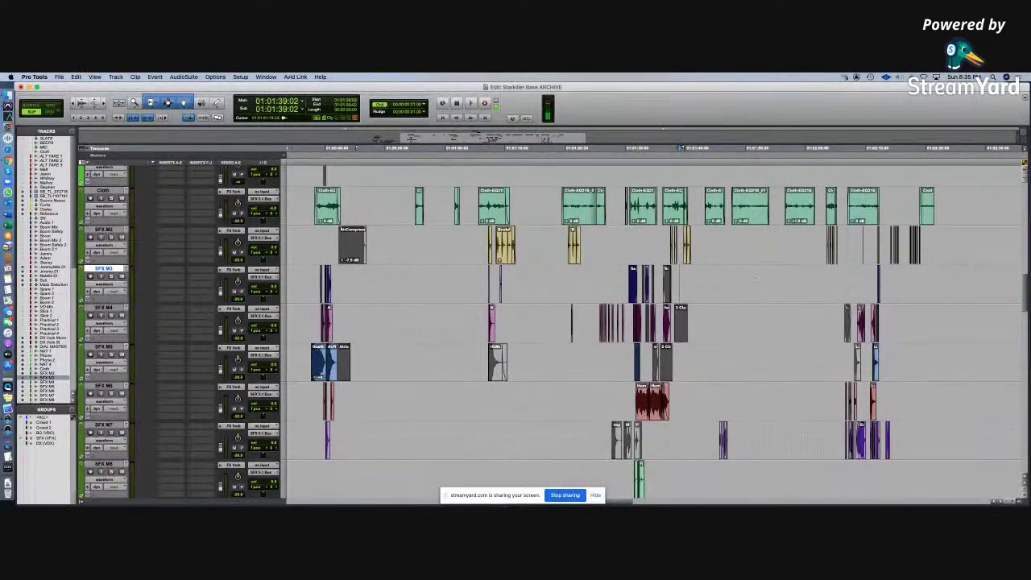
scroll(600, 246, down, 10)
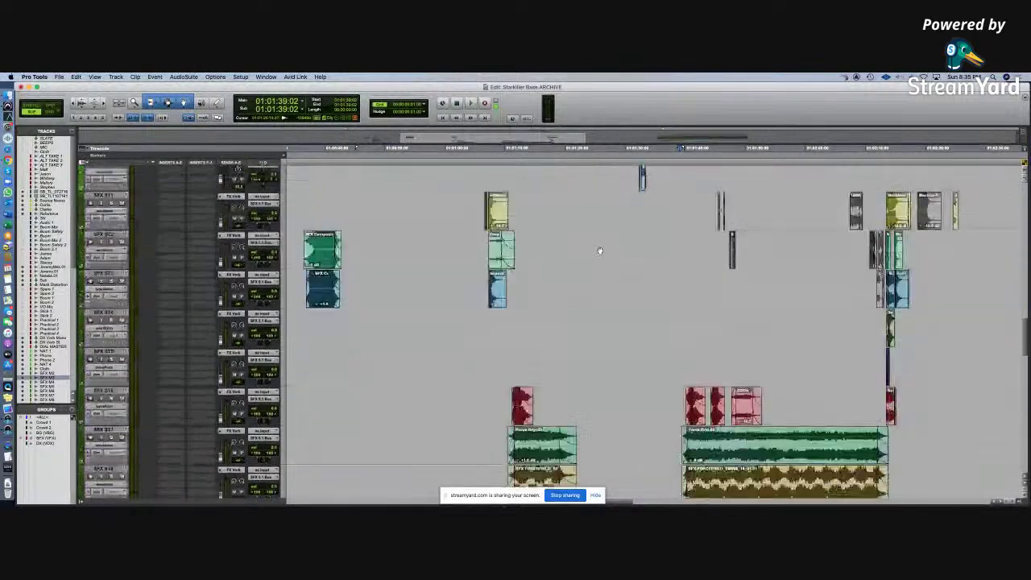
scroll(600, 250, down, 5)
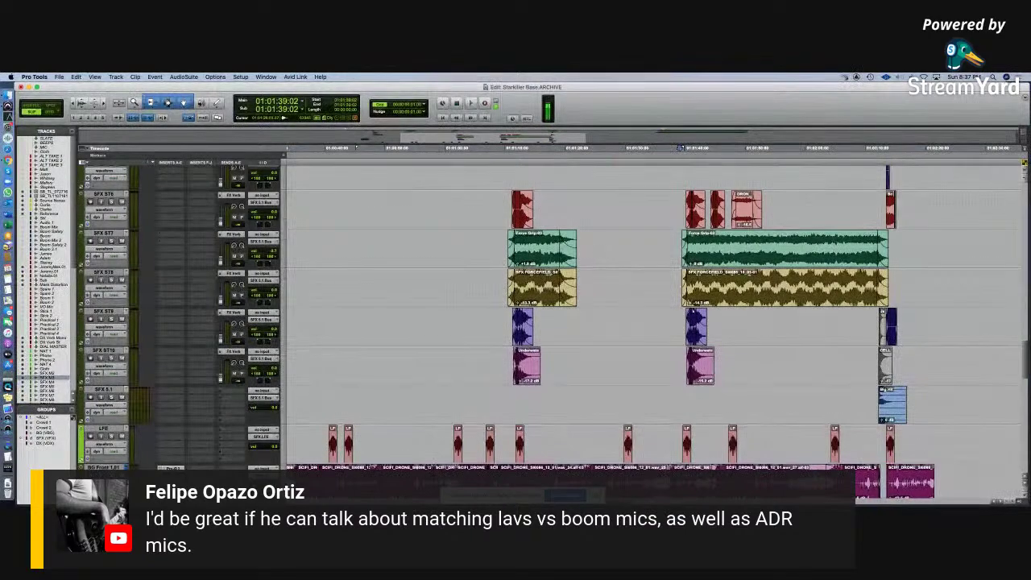
Step: Show the video window again and park the picture on the lightsaber shot around 01:01:35
scroll(601, 251, up, 10)
scroll(614, 249, up, 5)
click(608, 176)
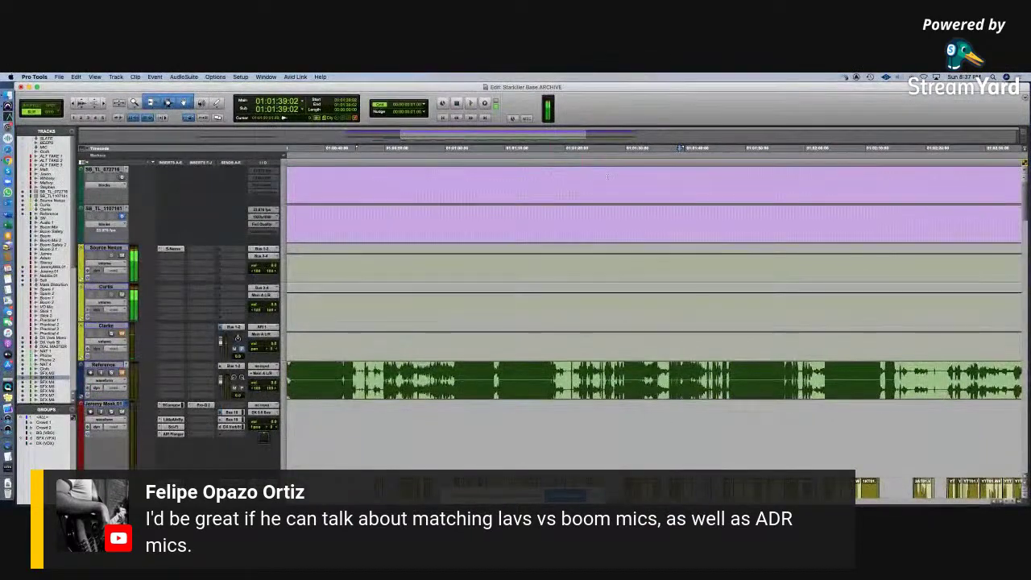
key(super+9)
drag(589, 184, 655, 174)
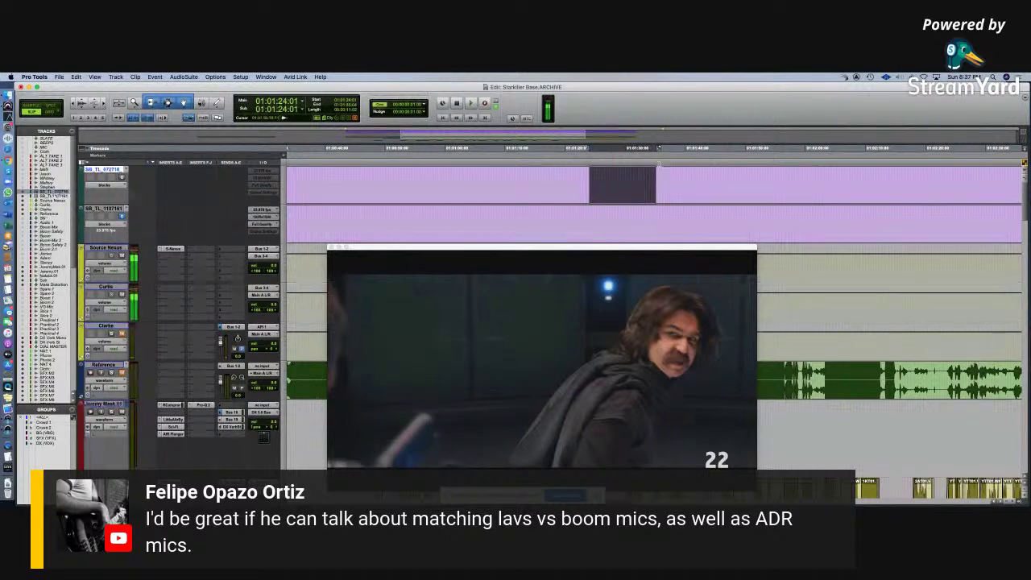
click(653, 174)
Step: Play the lightsaber shot briefly, stopping at 01:01:35:20, and reposition the video window over the upper timeline tracks
key(space)
key(space)
drag(659, 245, 710, 152)
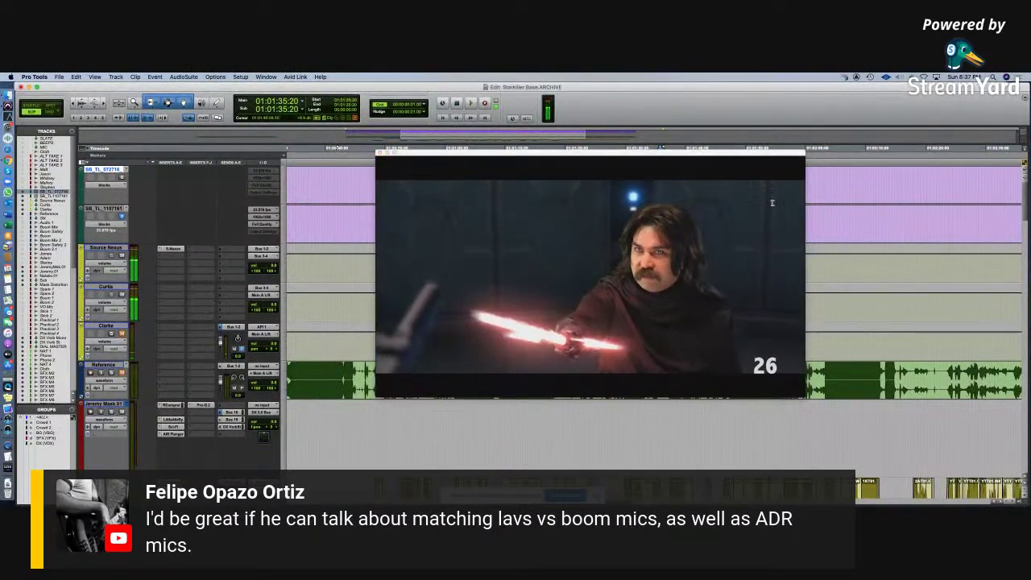